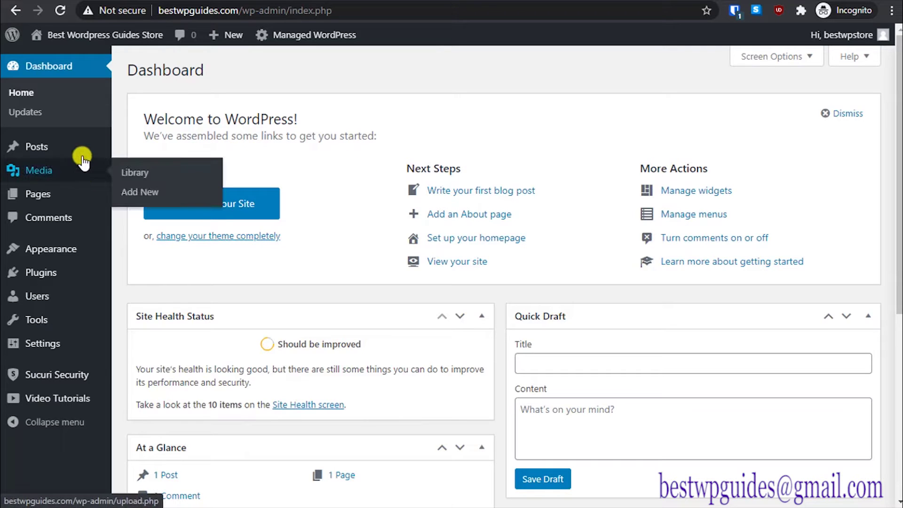
Step: Move the "Hello world!" post to the bin using a bulk action on all posts
mouse_move(80, 153)
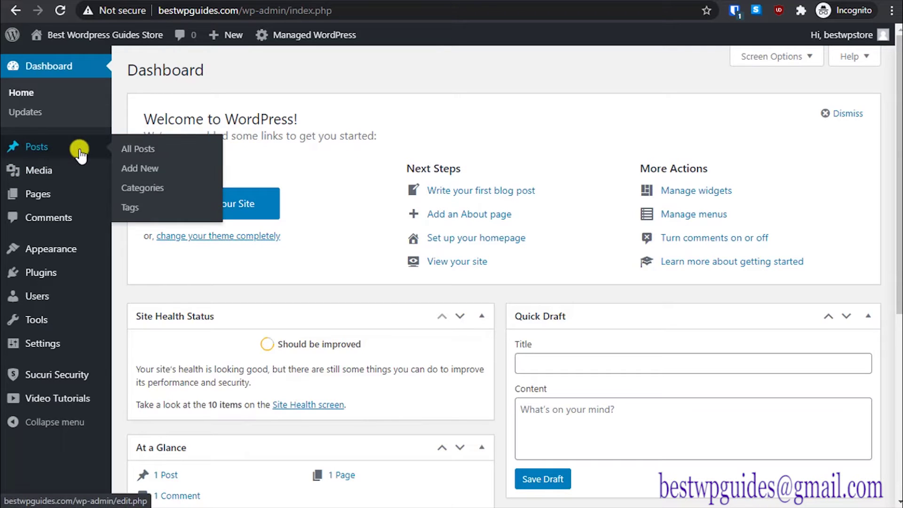
left_click(127, 149)
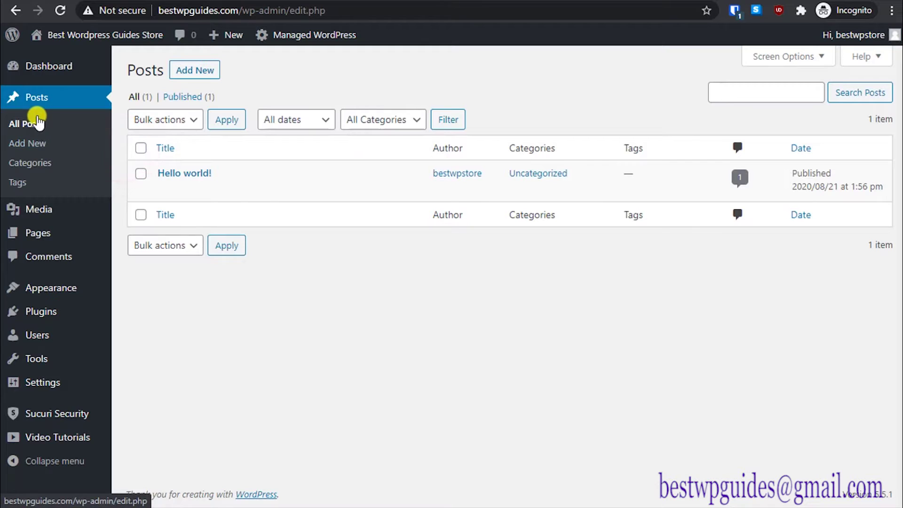
left_click(141, 148)
left_click(150, 120)
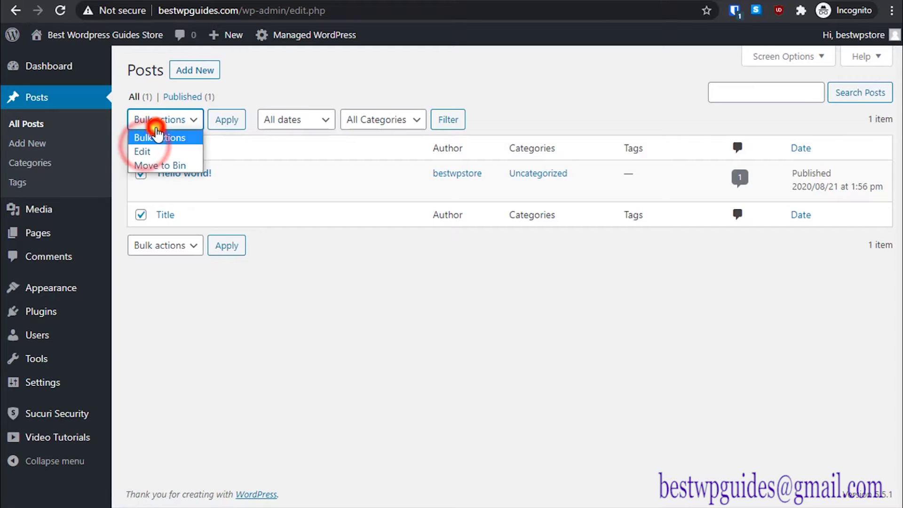
left_click(149, 159)
left_click(227, 120)
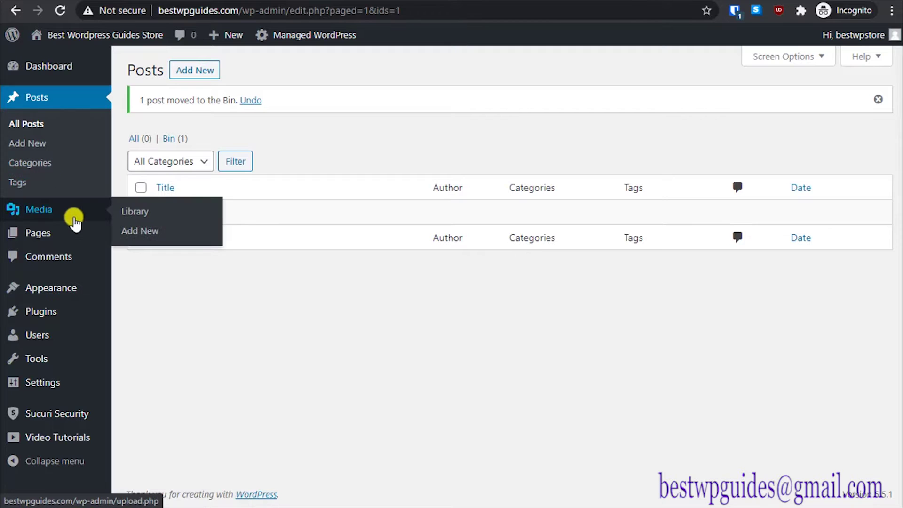
Step: Move the published "Sample Page" to the bin from the list of all pages
mouse_move(101, 236)
left_click(135, 233)
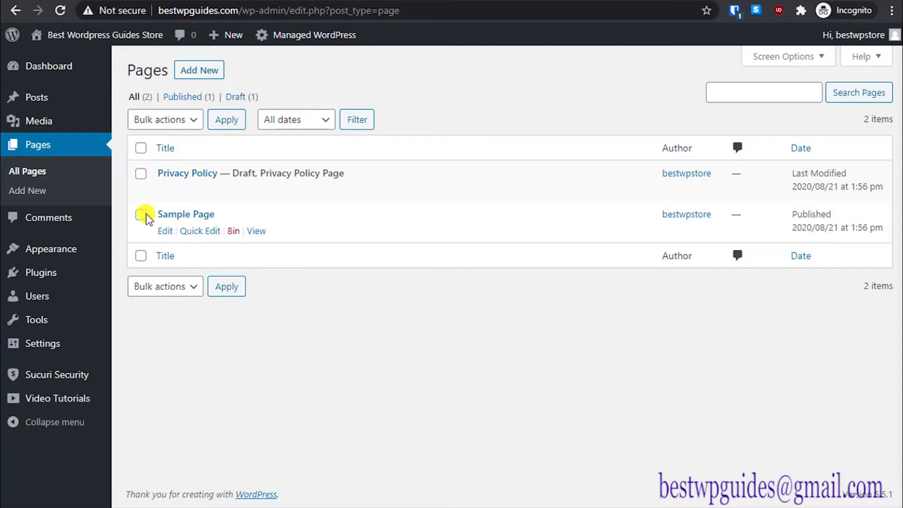
left_click(233, 230)
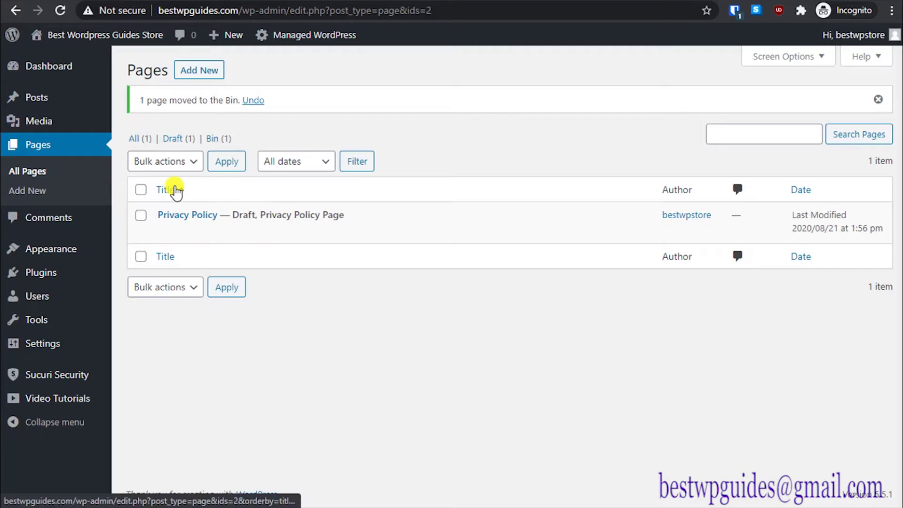
Step: Open the site's general settings and examine the Site Title
mouse_move(62, 82)
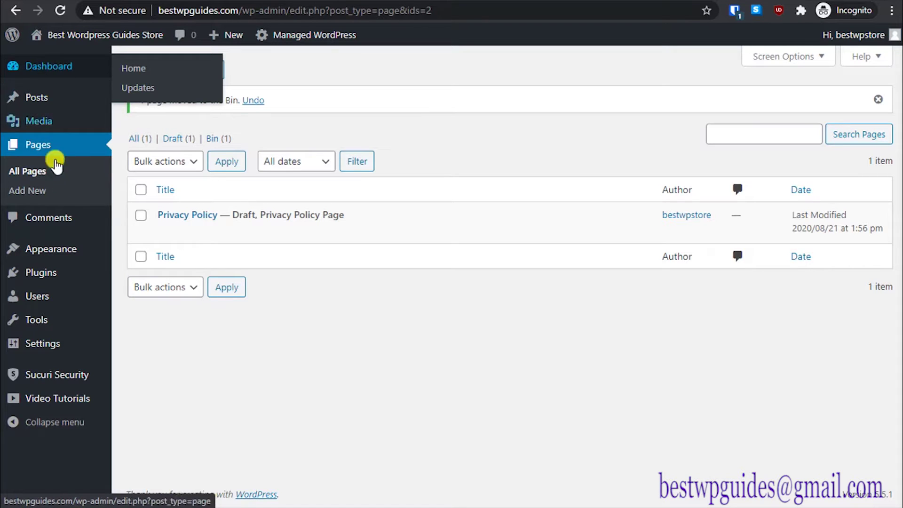
mouse_move(61, 255)
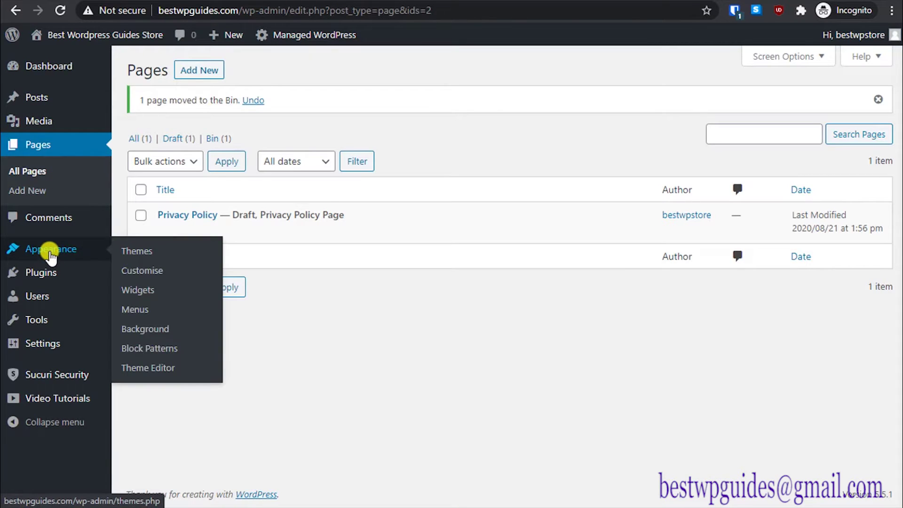
mouse_move(56, 344)
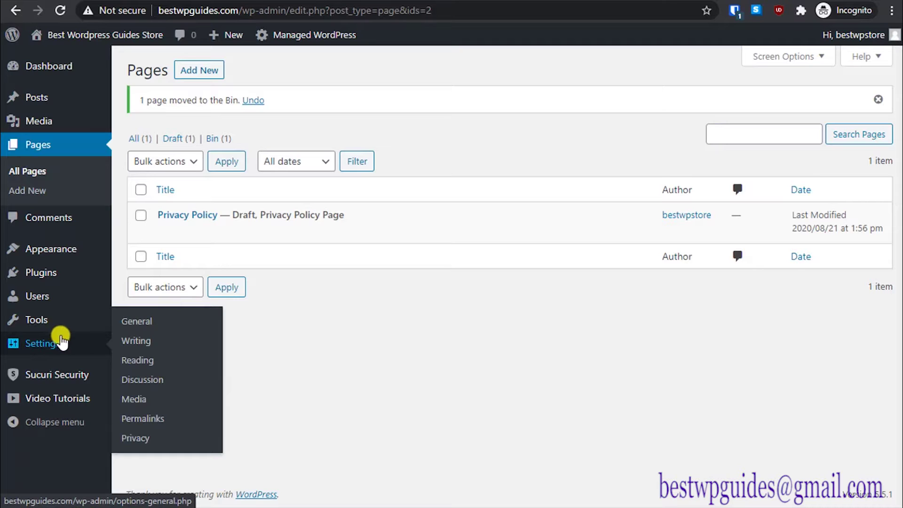
left_click(133, 325)
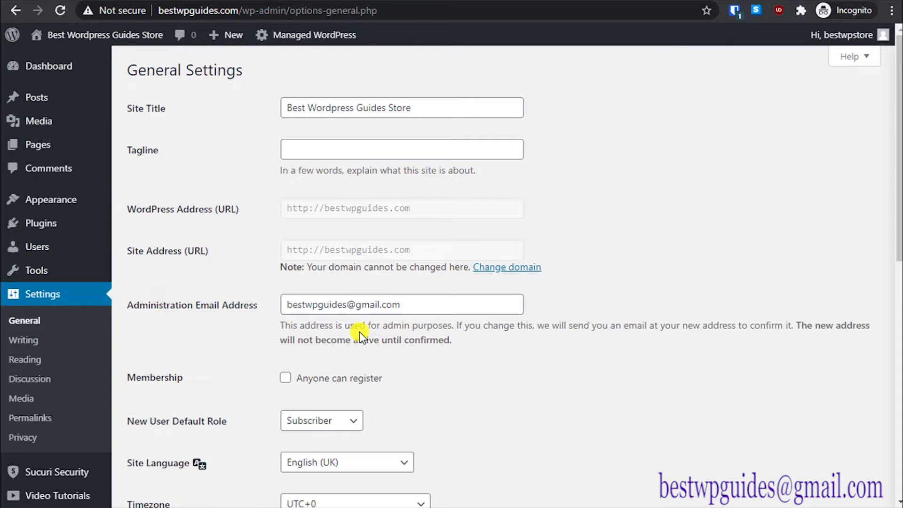
left_click(311, 108)
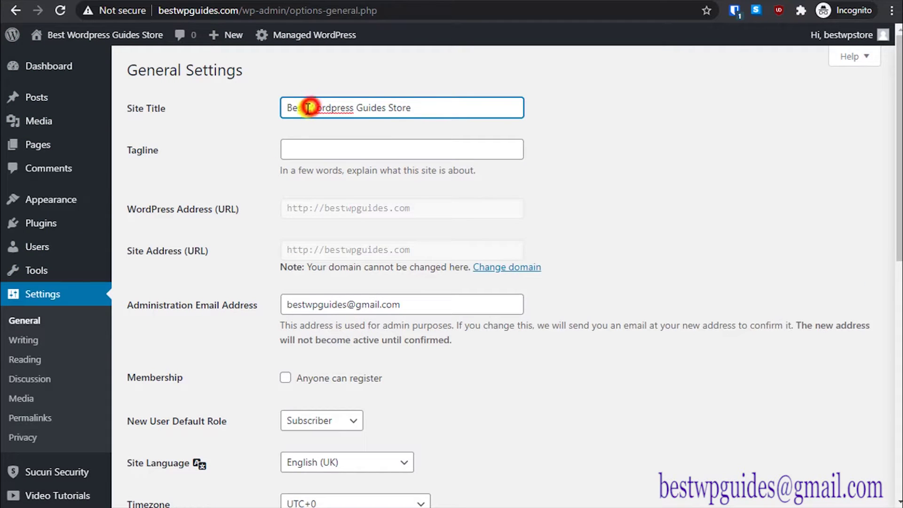
left_click(368, 110)
left_click_drag(412, 106, 252, 115)
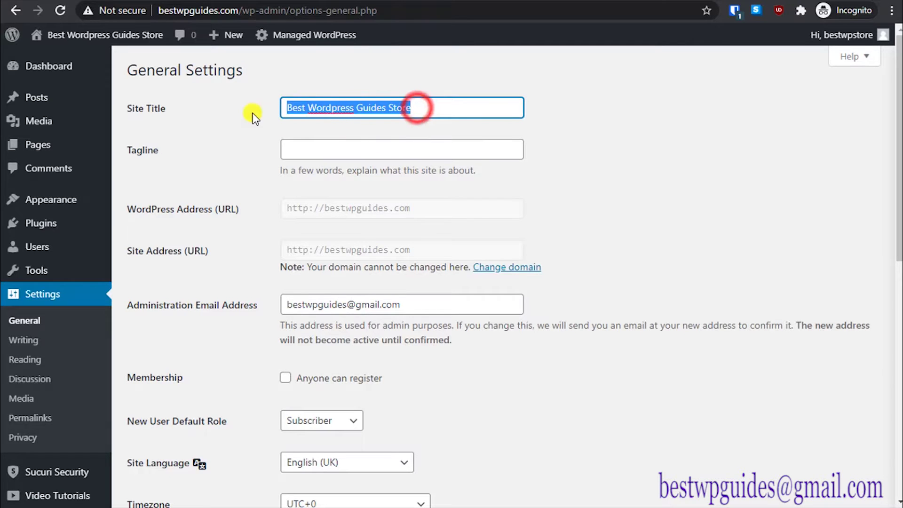
left_click(309, 109)
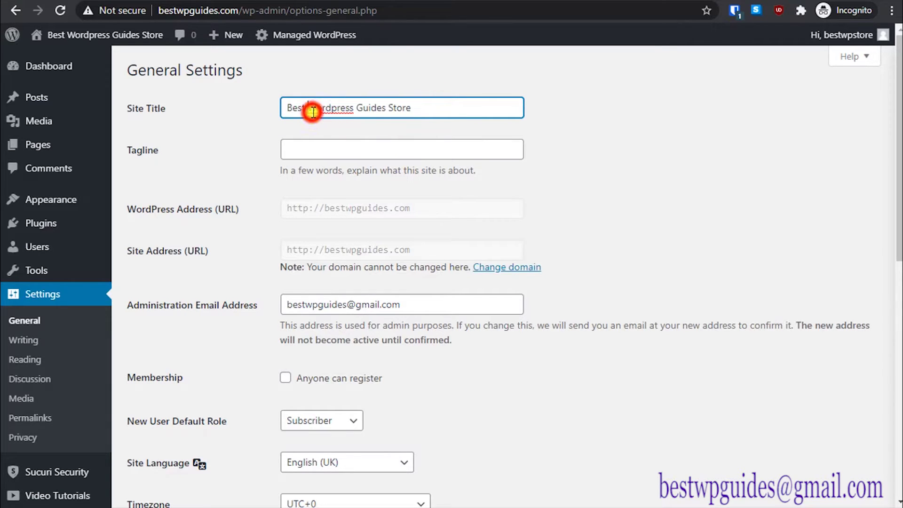
left_click(337, 109)
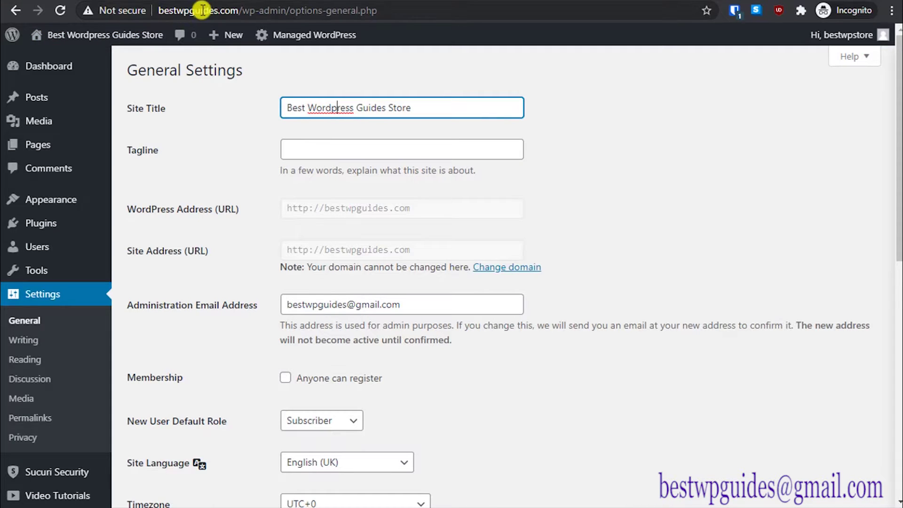
Step: Try the tagline "find the best wp guides here" and clear the field again
left_click(403, 146)
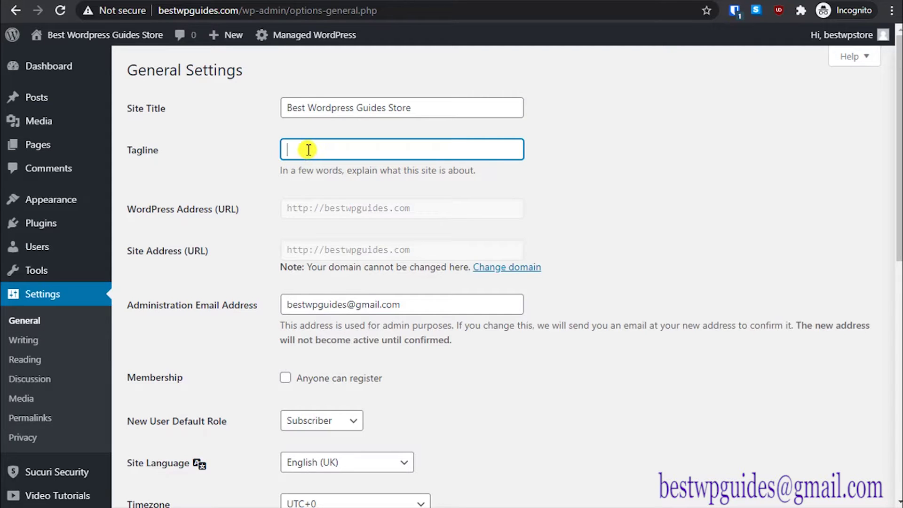
type("find the best wp gui")
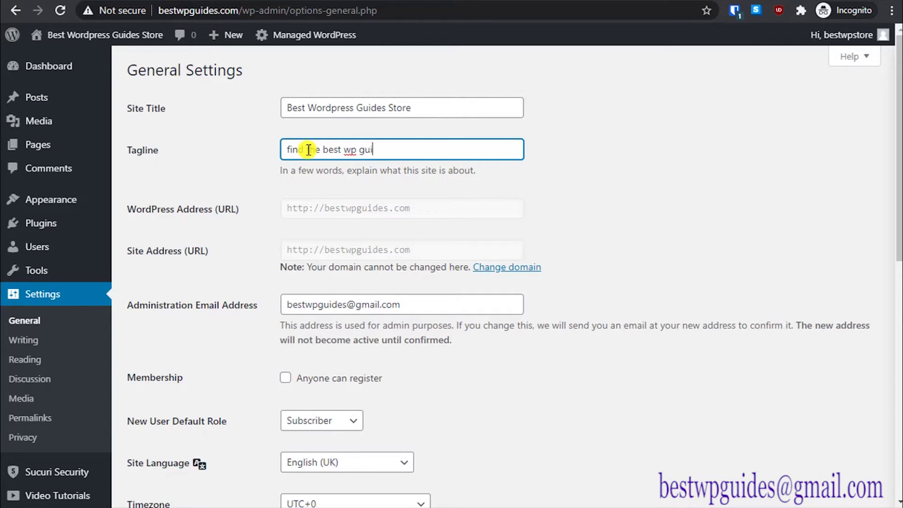
type("des here")
key("ctrl+a")
key("BackSpace")
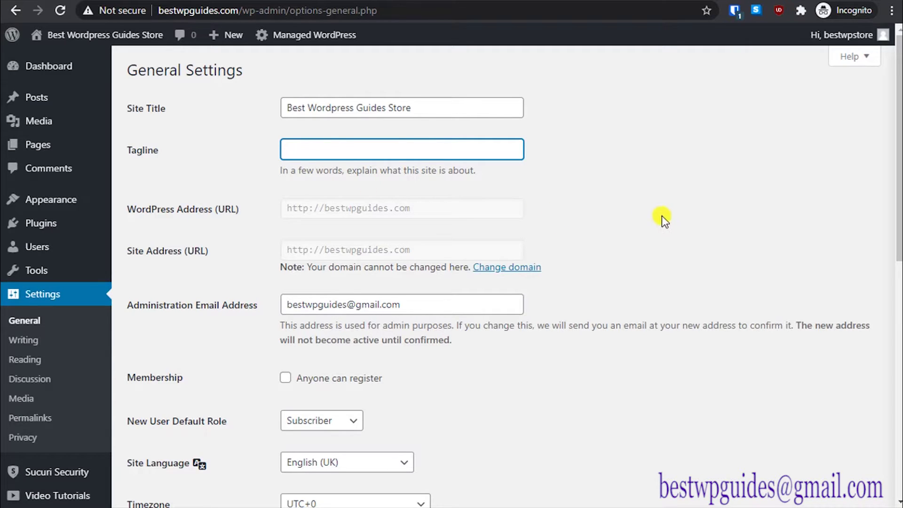
Step: Review the membership, language, timezone, date and time options in the general settings and save the settings
scroll(662, 214, "down", 1)
scroll(396, 158, "down", 1)
scroll(517, 277, "down", 1)
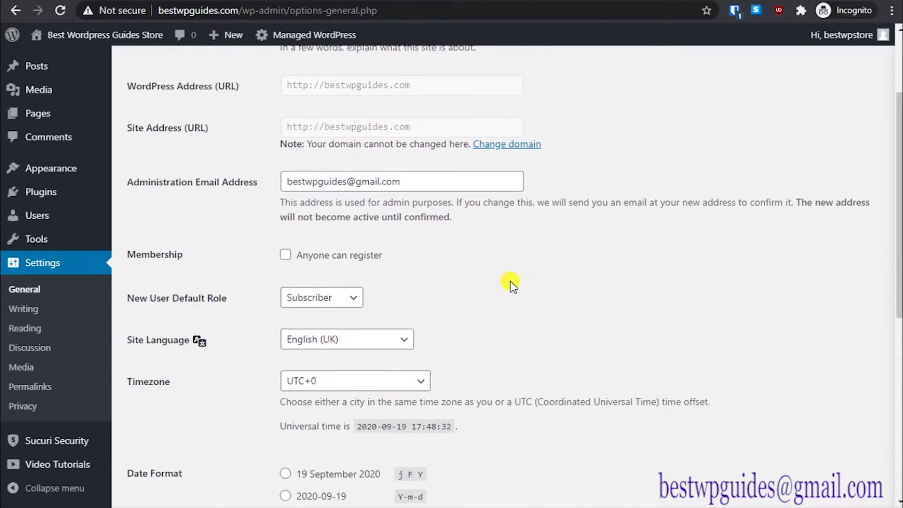
scroll(446, 224, "down", 3)
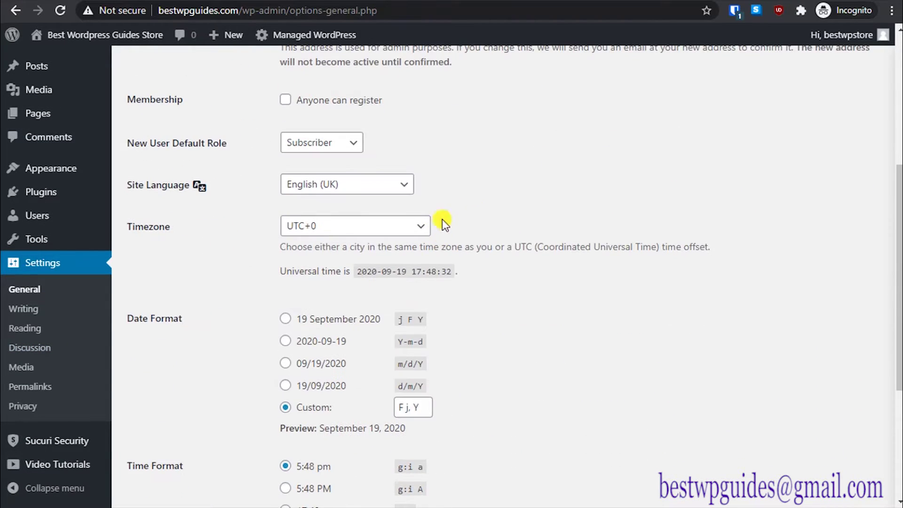
scroll(442, 220, "down", 2)
scroll(440, 202, "up", 4)
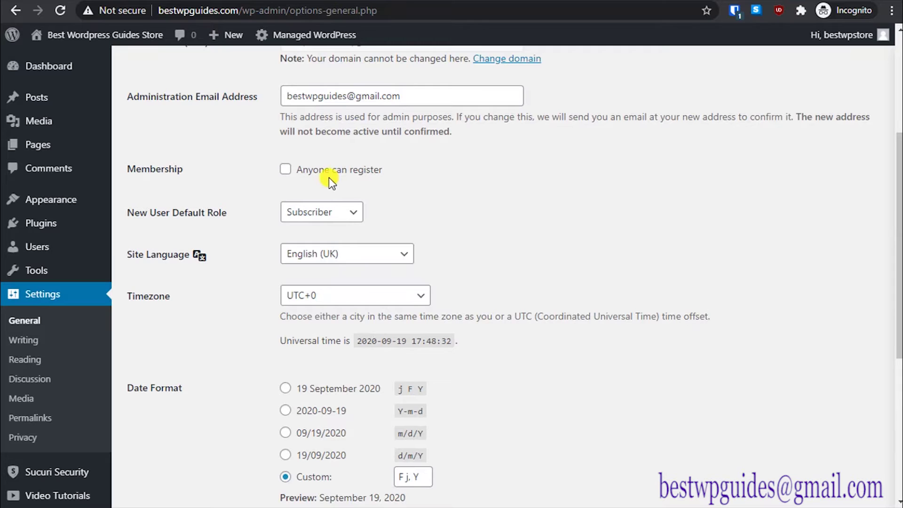
scroll(558, 260, "down", 6)
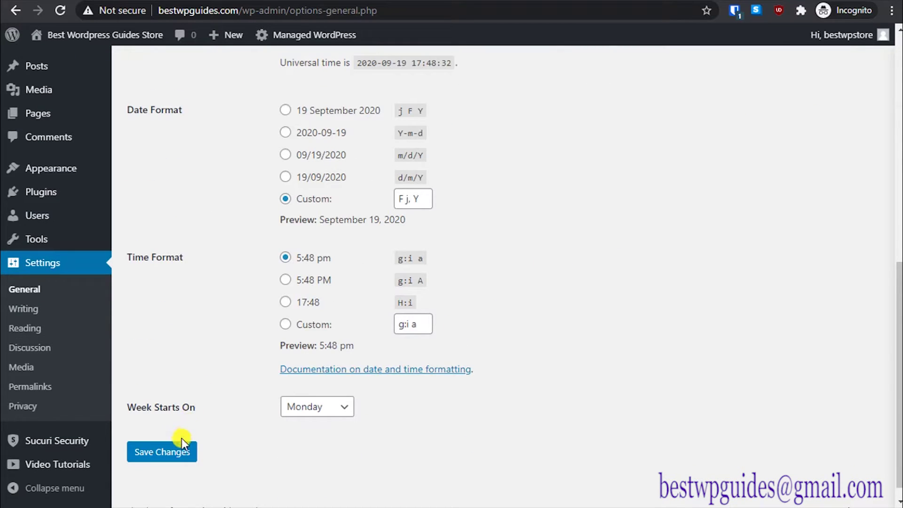
left_click(183, 445)
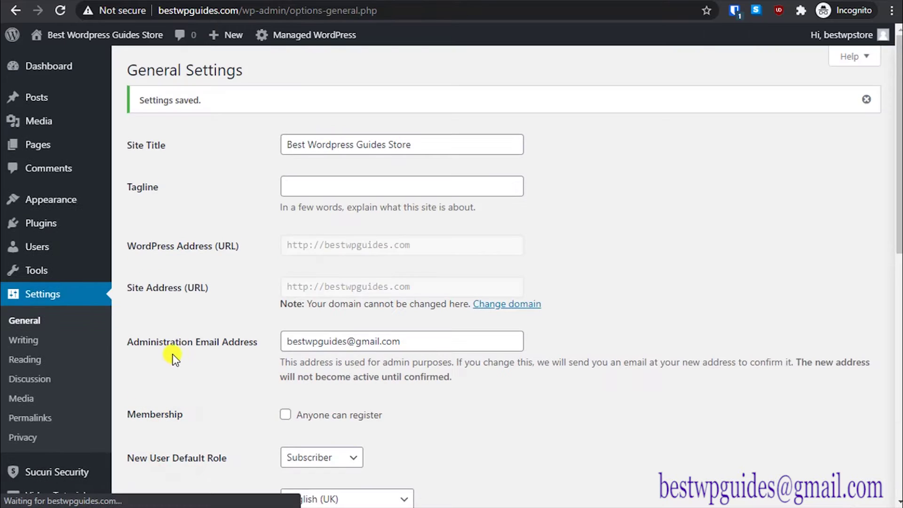
Step: Set the site's permalink structure to Post name and save the permalink settings
scroll(175, 359, "down", 4)
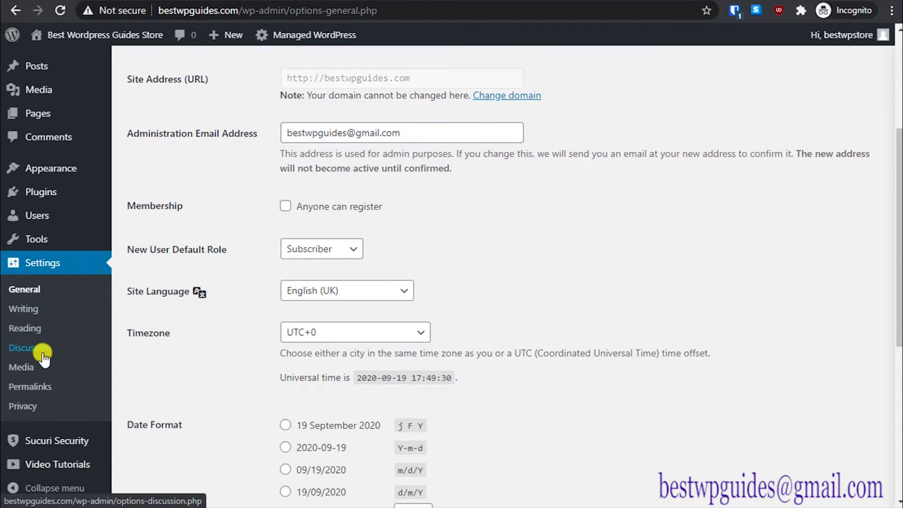
left_click(29, 387)
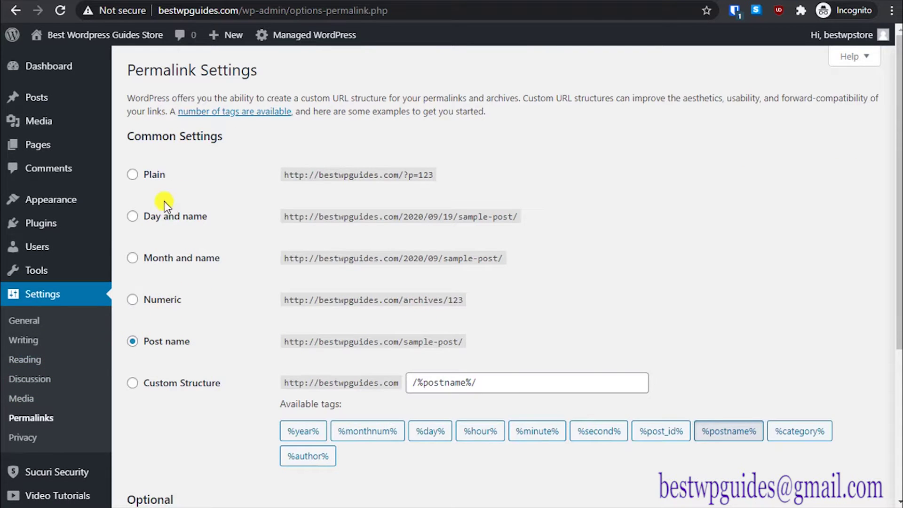
left_click(169, 344)
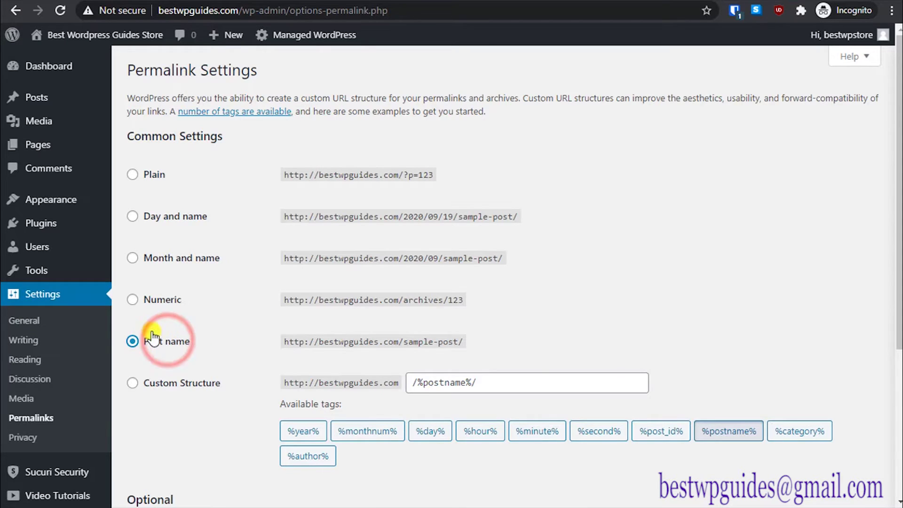
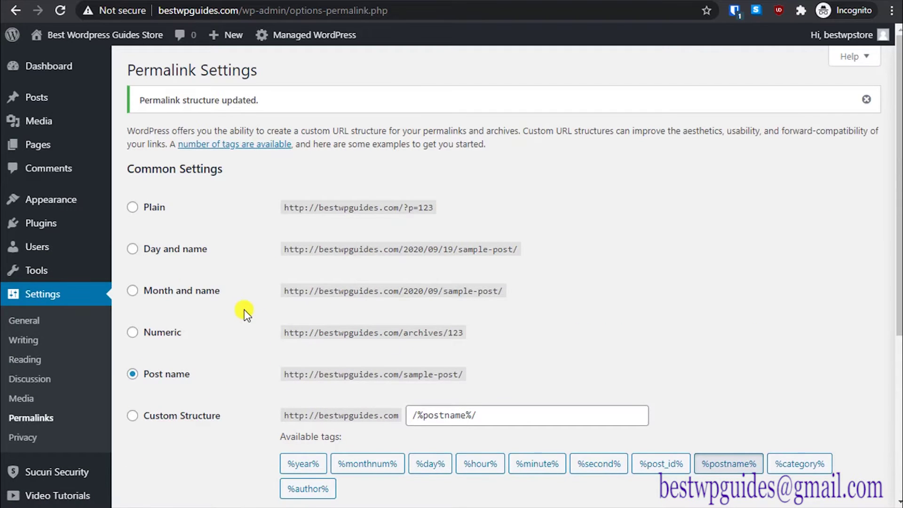
scroll(244, 310, "down", 1)
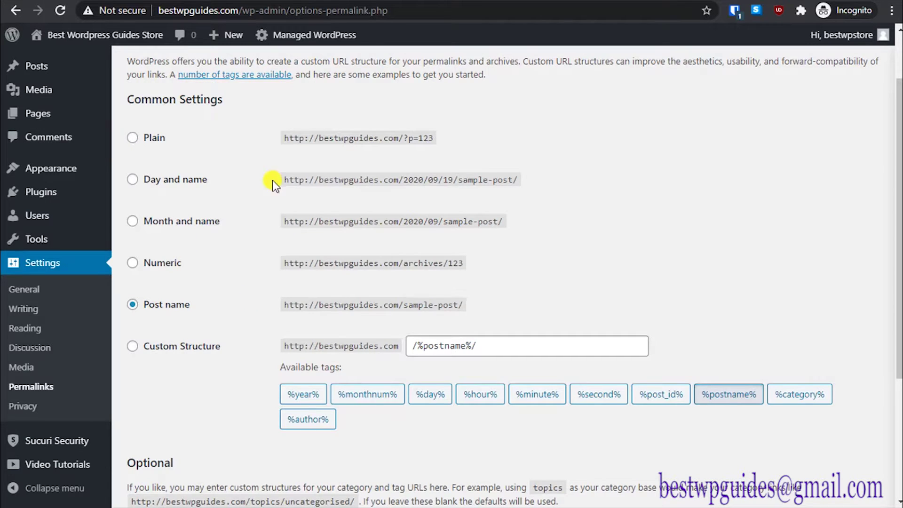
scroll(272, 180, "up", 1)
Step: Review the installed plugins and deactivate the WP101 Video Tutorials plugin
mouse_move(62, 225)
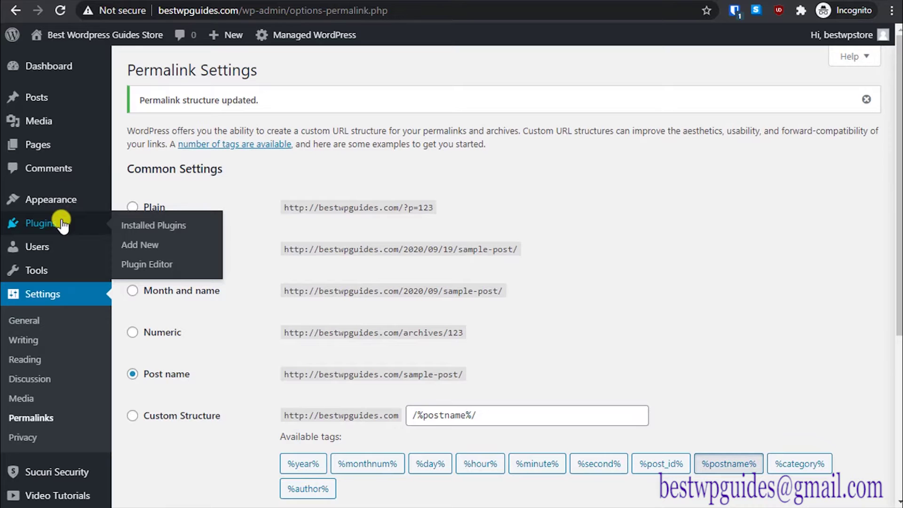
left_click(129, 224)
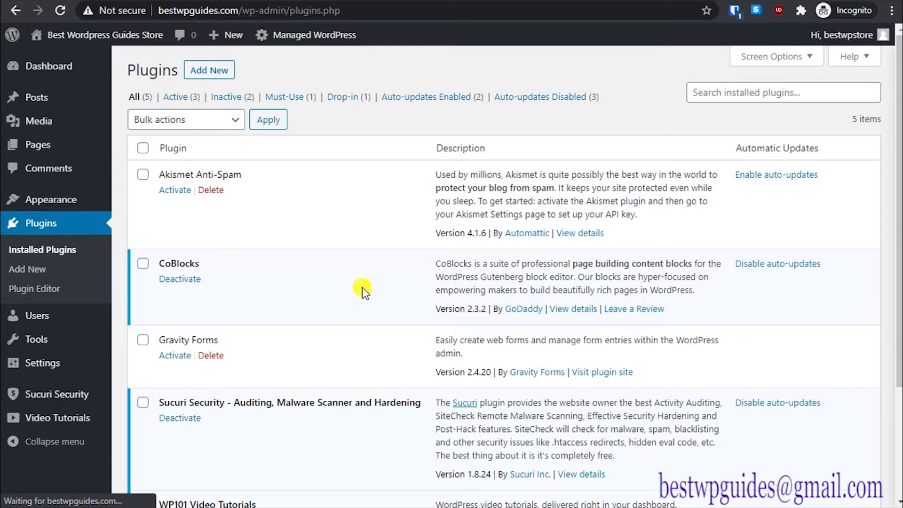
scroll(362, 286, "down", 3)
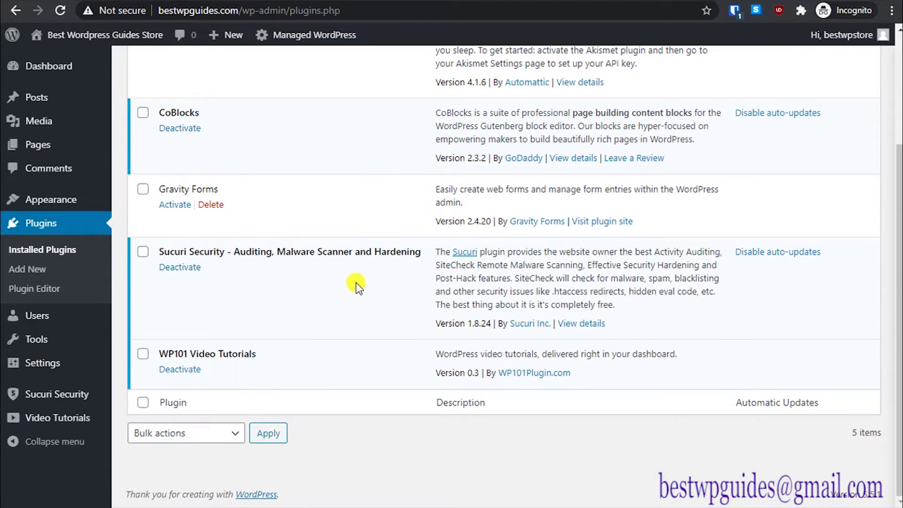
scroll(277, 308, "up", 3)
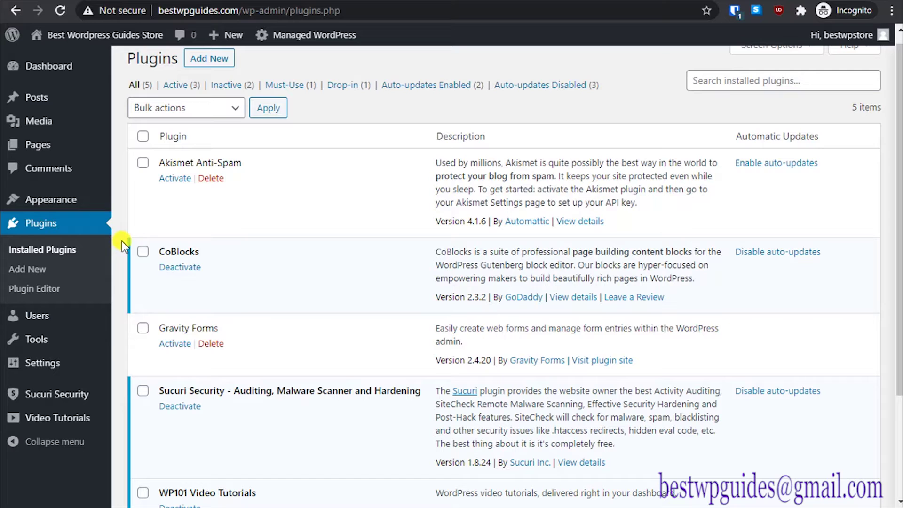
scroll(248, 212, "down", 3)
scroll(247, 211, "up", 3)
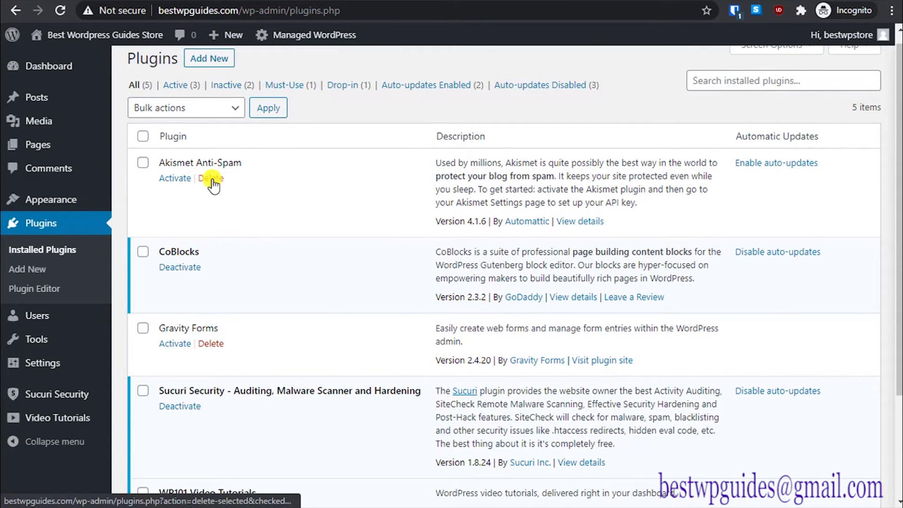
scroll(254, 291, "down", 3)
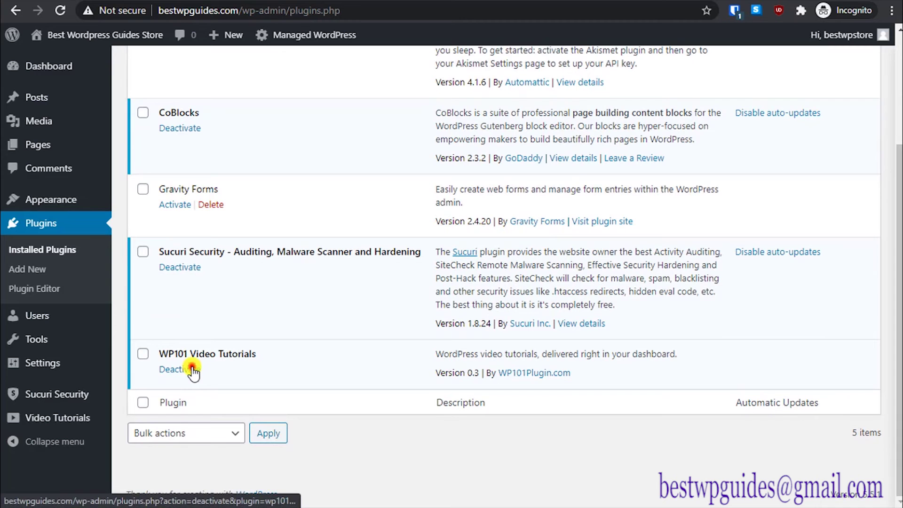
left_click(193, 371)
scroll(197, 324, "down", 4)
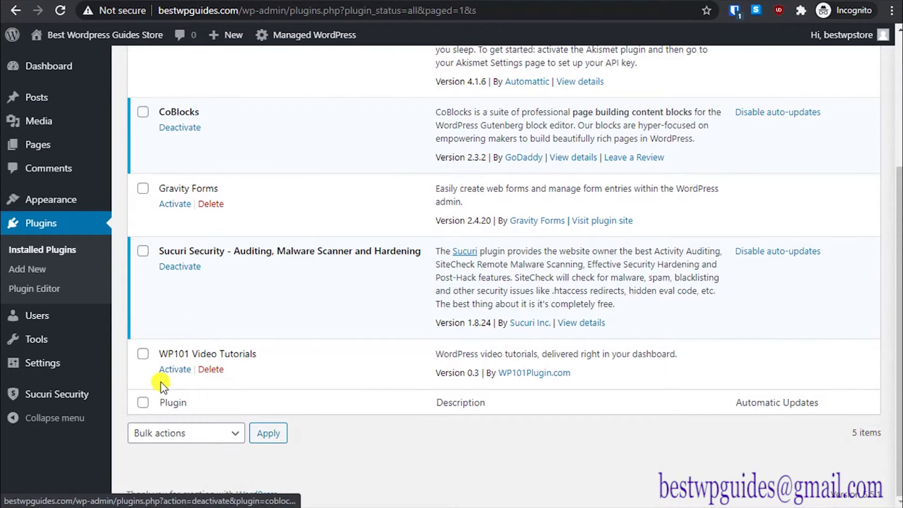
left_click(211, 368)
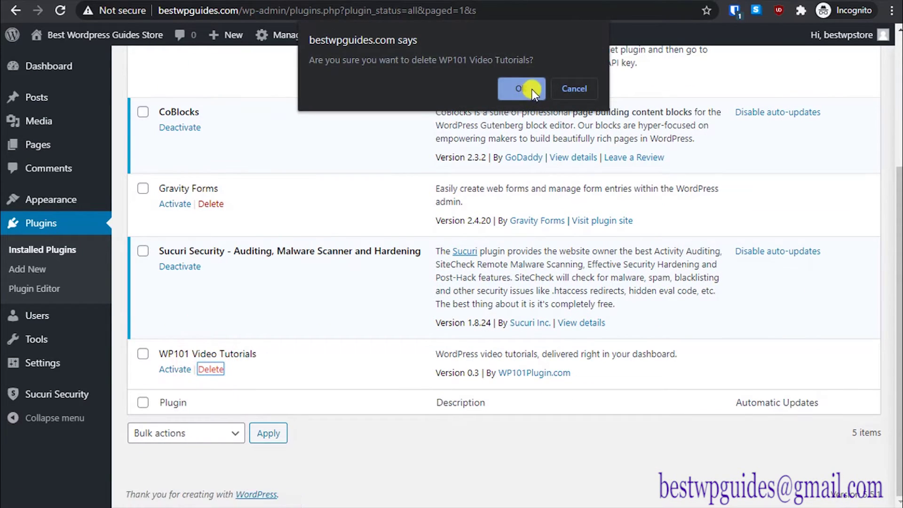
left_click(574, 89)
scroll(303, 200, "up", 4)
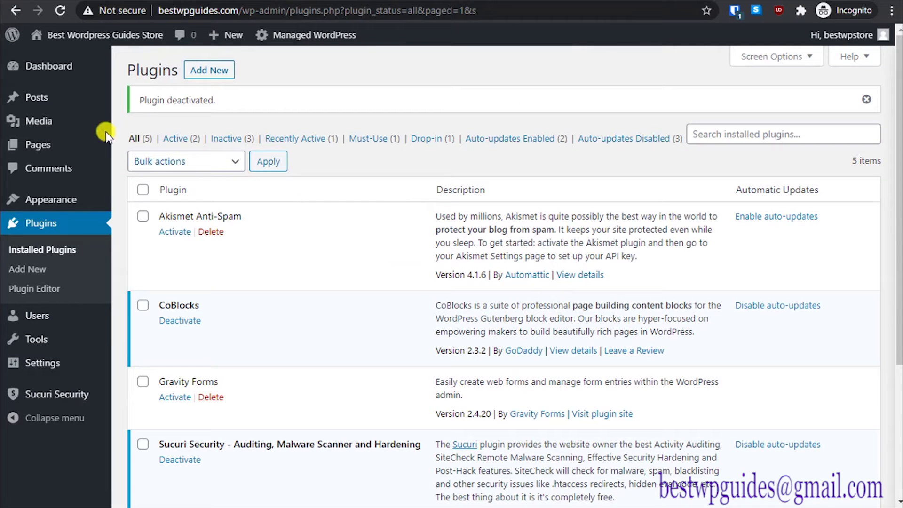
Step: Look over the dashboard home screen and examine the site's front page in a separate tab
left_click(55, 70)
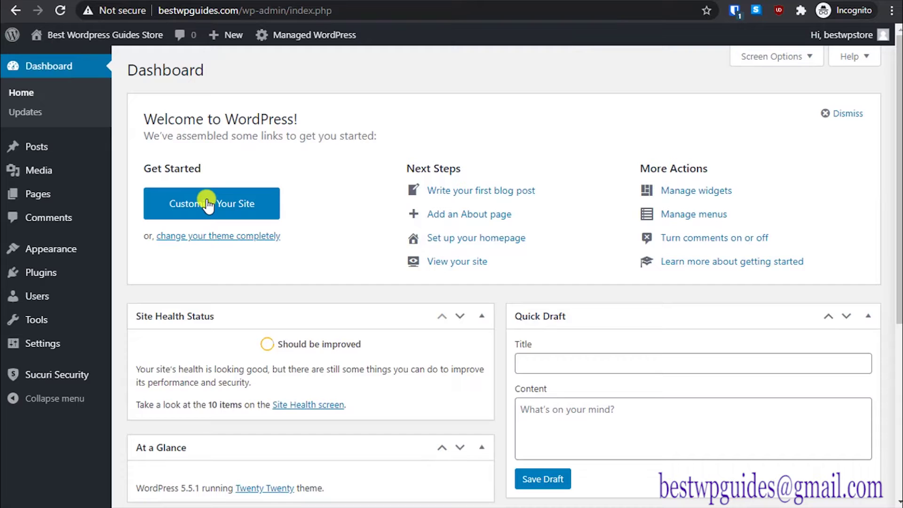
scroll(420, 278, "down", 2)
scroll(471, 284, "down", 5)
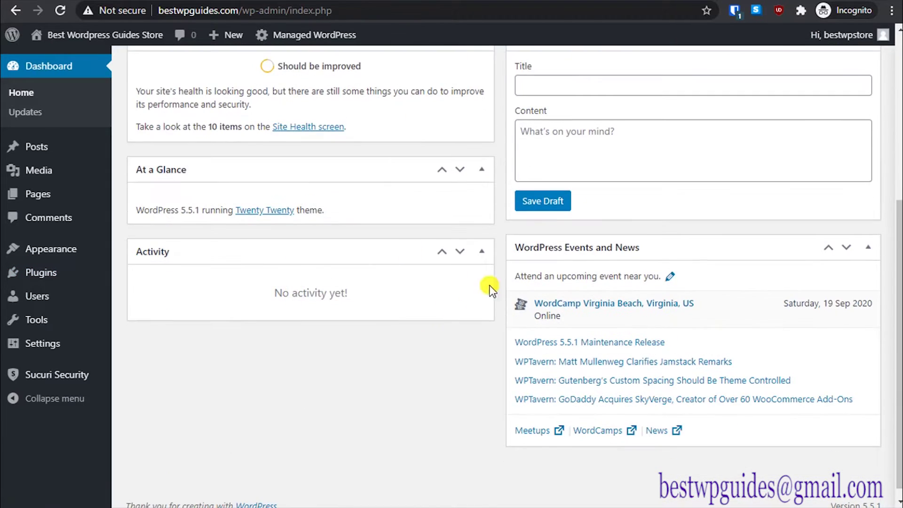
scroll(263, 260, "up", 7)
mouse_move(100, 44)
right_click(65, 57)
left_click(74, 63)
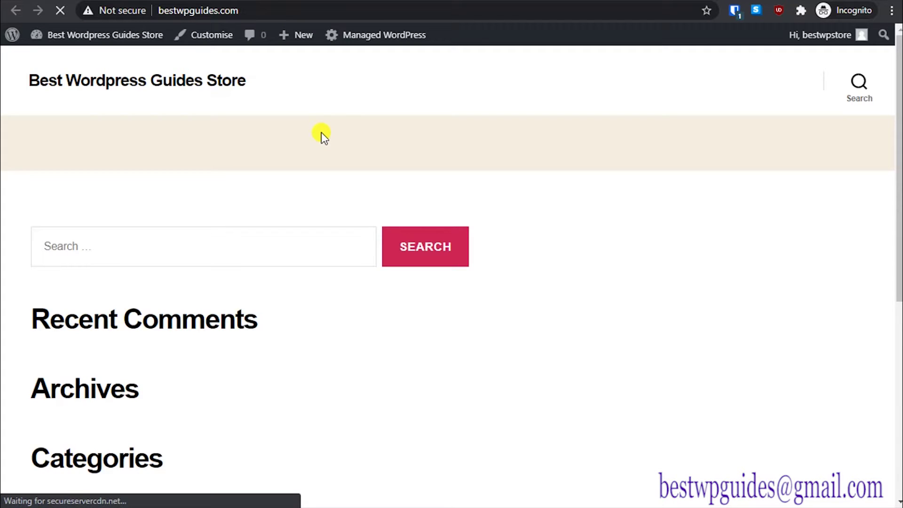
scroll(261, 269, "down", 7)
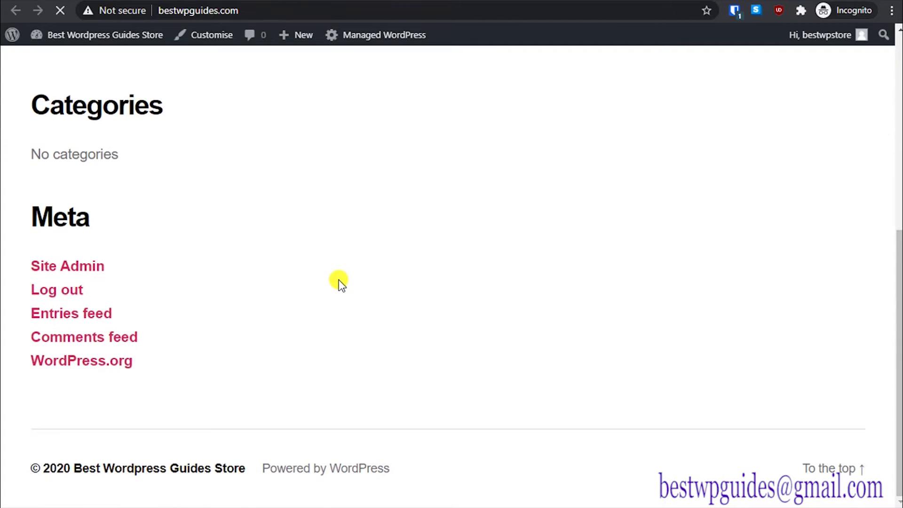
scroll(283, 319, "up", 4)
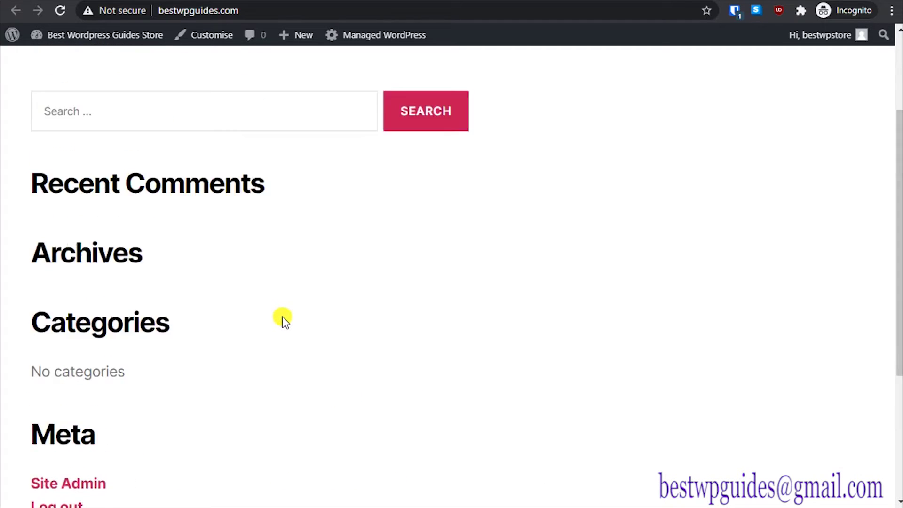
scroll(284, 318, "up", 3)
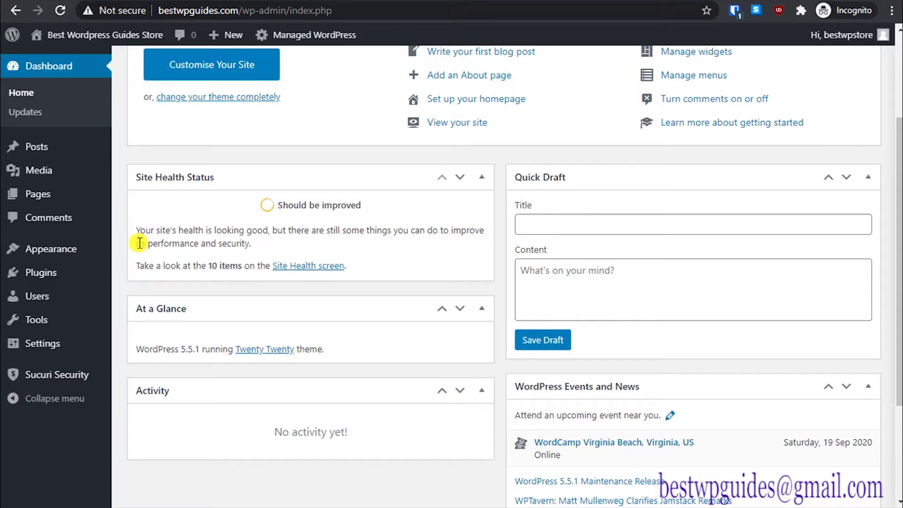
Step: Search the theme library for "astra", and install and activate the Astra theme
mouse_move(109, 246)
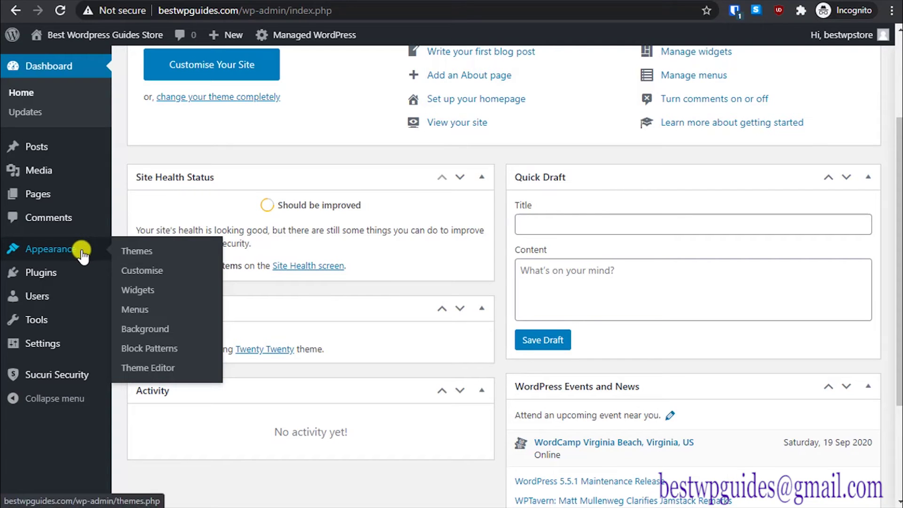
left_click(126, 249)
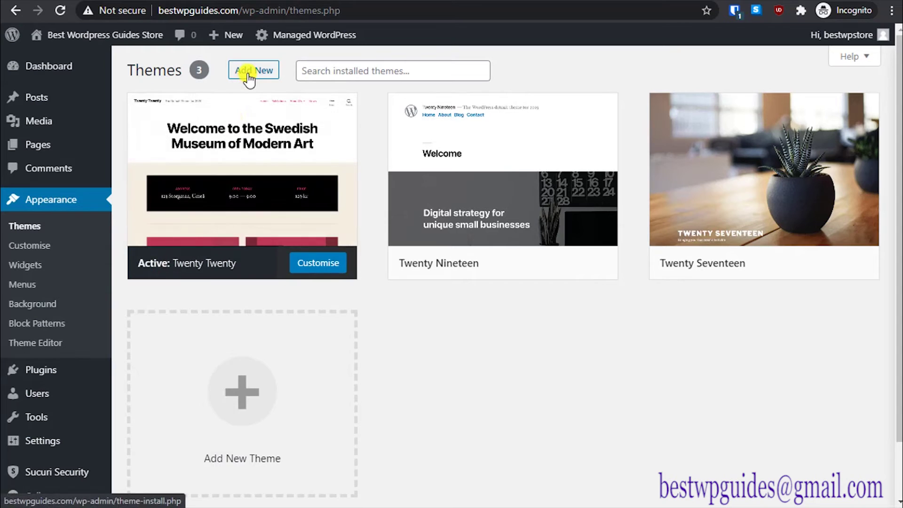
left_click(249, 75)
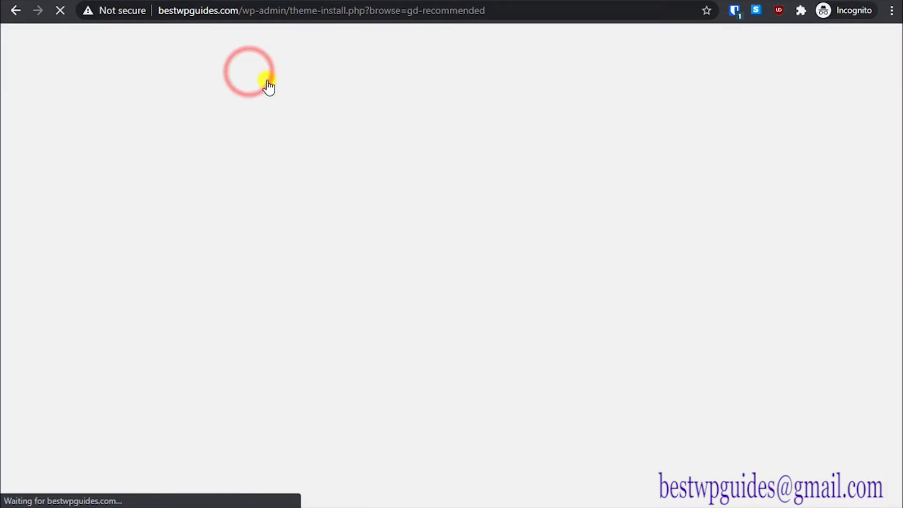
left_click(708, 110)
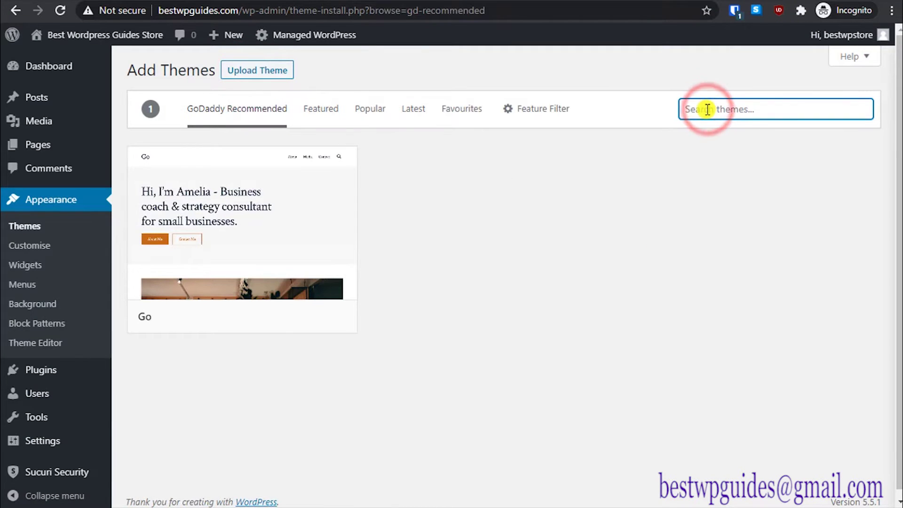
type("astra")
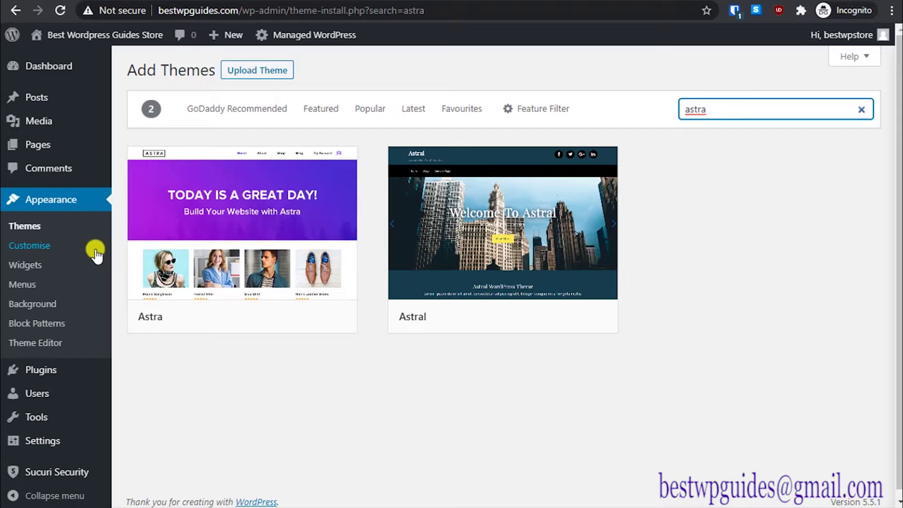
mouse_move(211, 275)
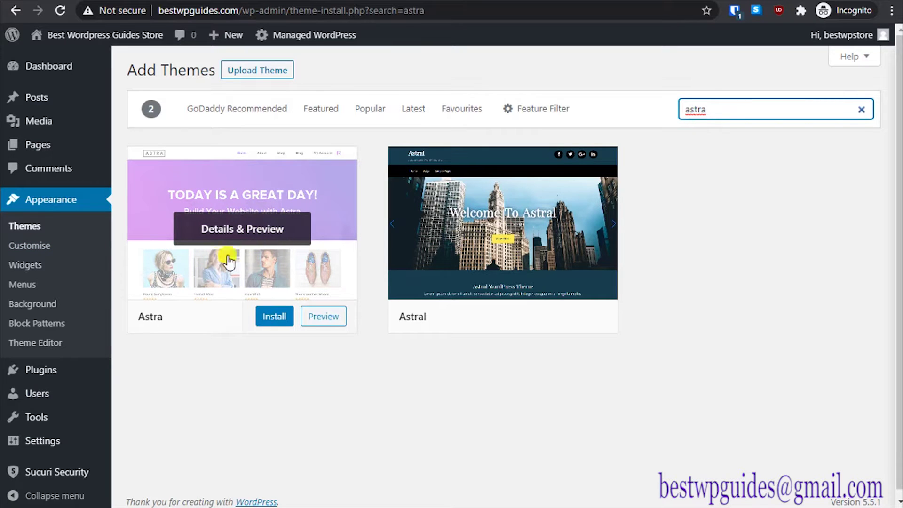
left_click(276, 321)
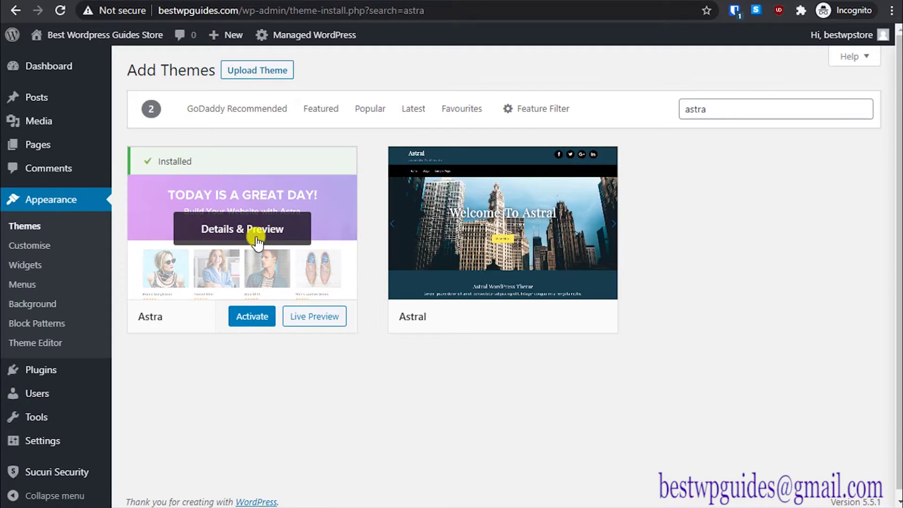
left_click(258, 322)
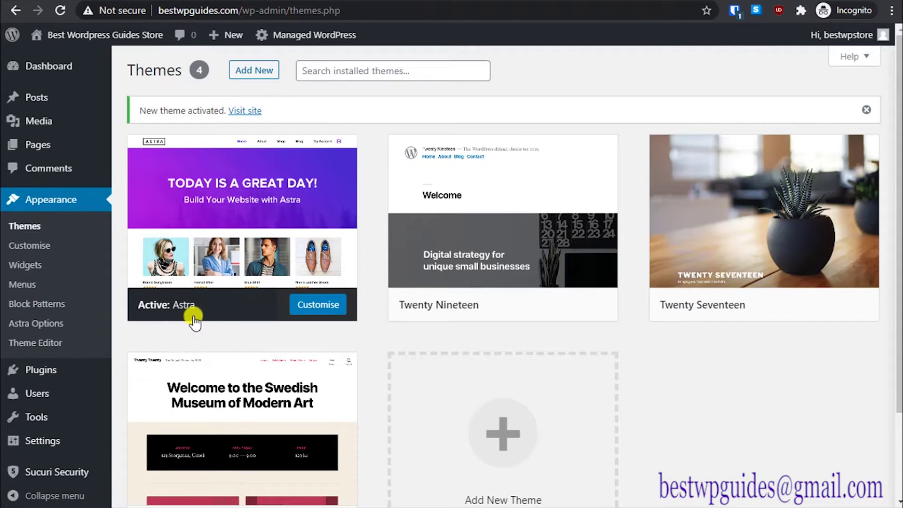
Step: Review the Starter Templates plugin's details from the Astra options and install the importer plugin
mouse_move(181, 304)
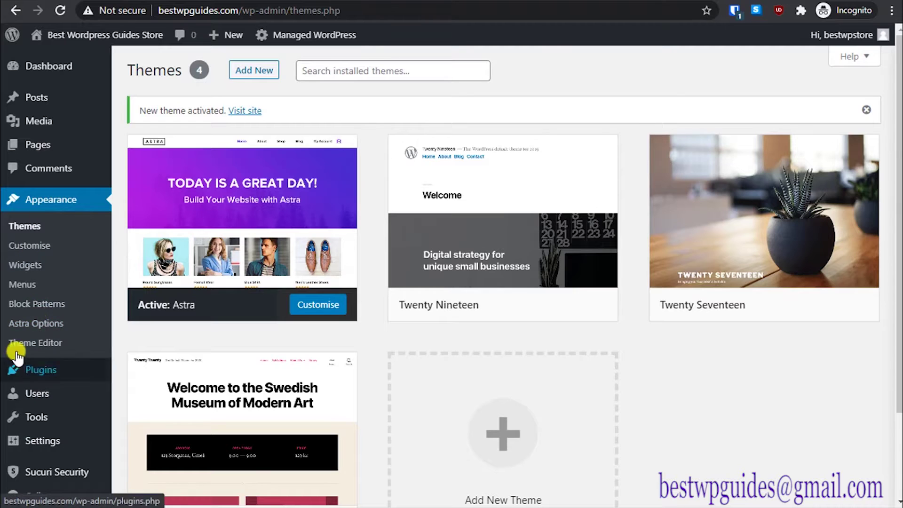
left_click(34, 324)
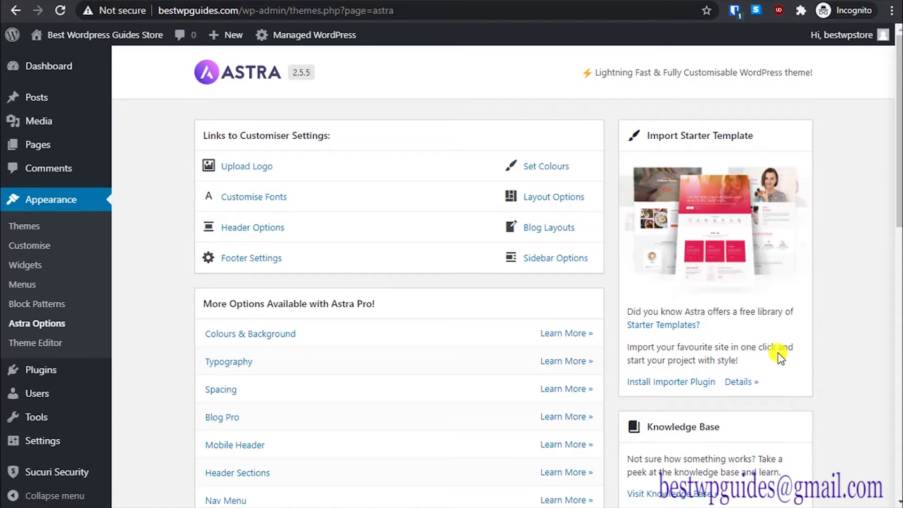
scroll(778, 353, "down", 5)
scroll(775, 353, "up", 4)
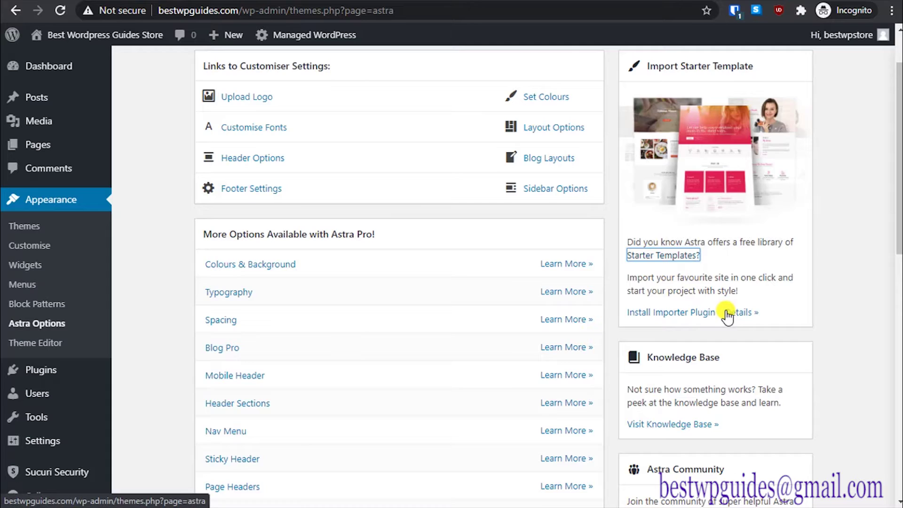
scroll(737, 312, "down", 4)
scroll(738, 419, "up", 4)
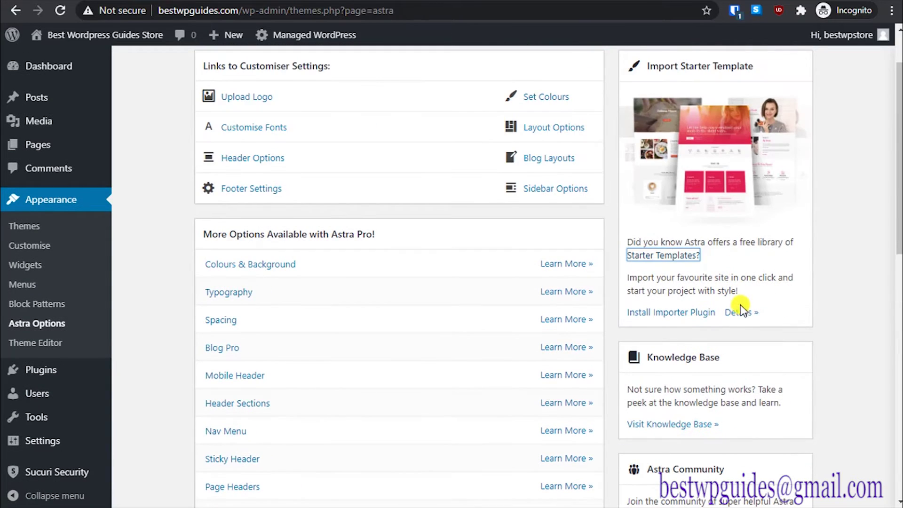
left_click(741, 312)
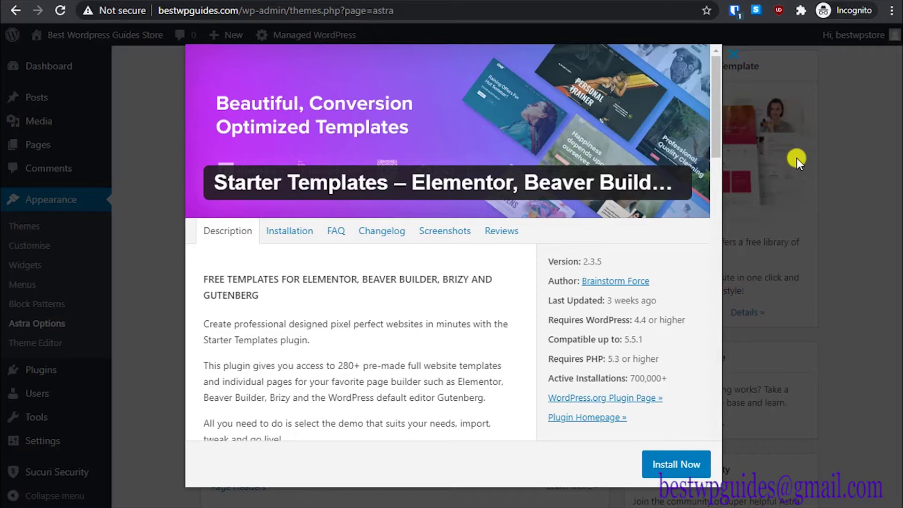
left_click(797, 160)
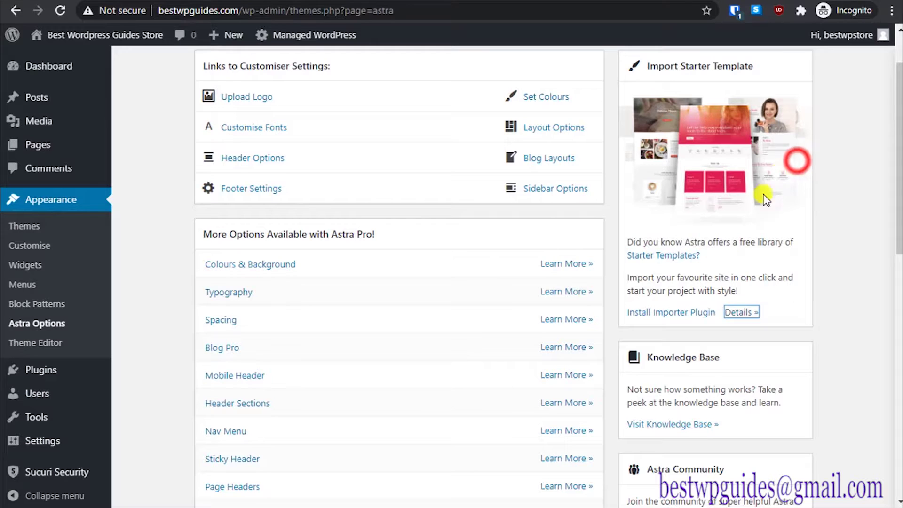
left_click(673, 313)
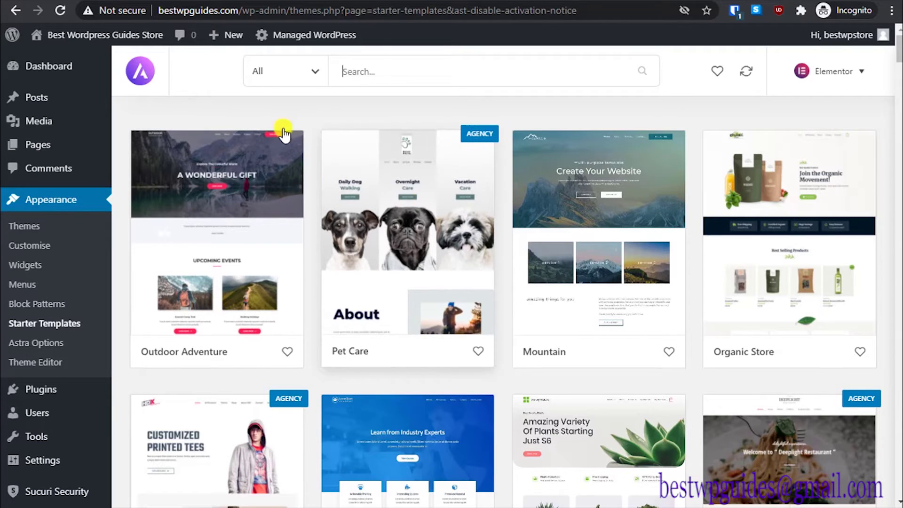
Step: Filter the starter templates to Free ones in the eCommerce category
left_click(306, 79)
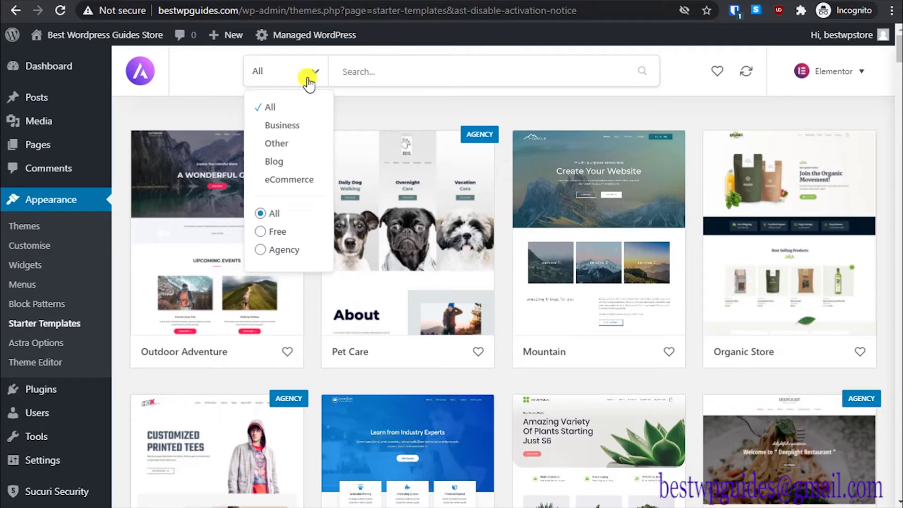
left_click(260, 232)
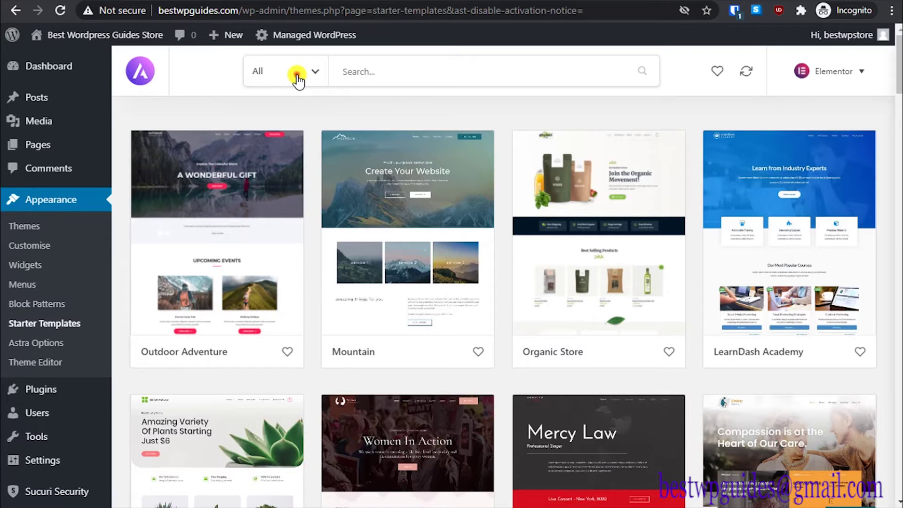
left_click(297, 75)
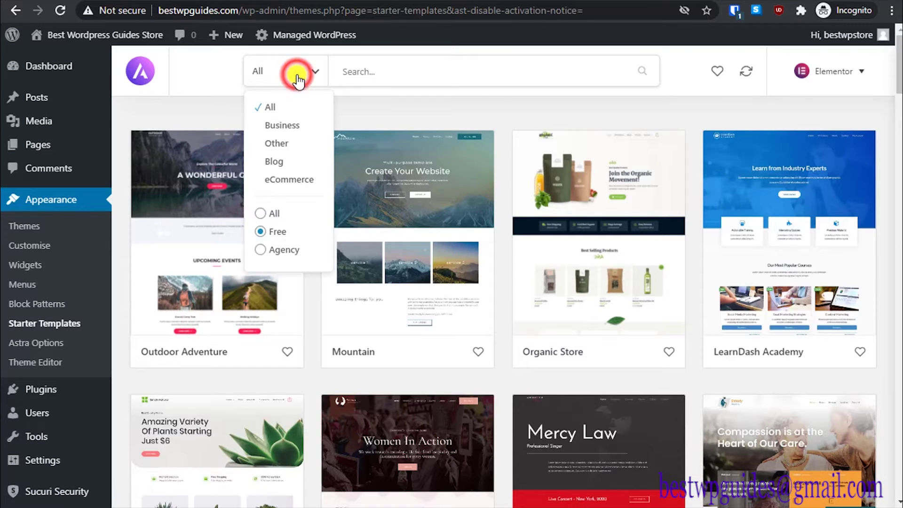
left_click(298, 181)
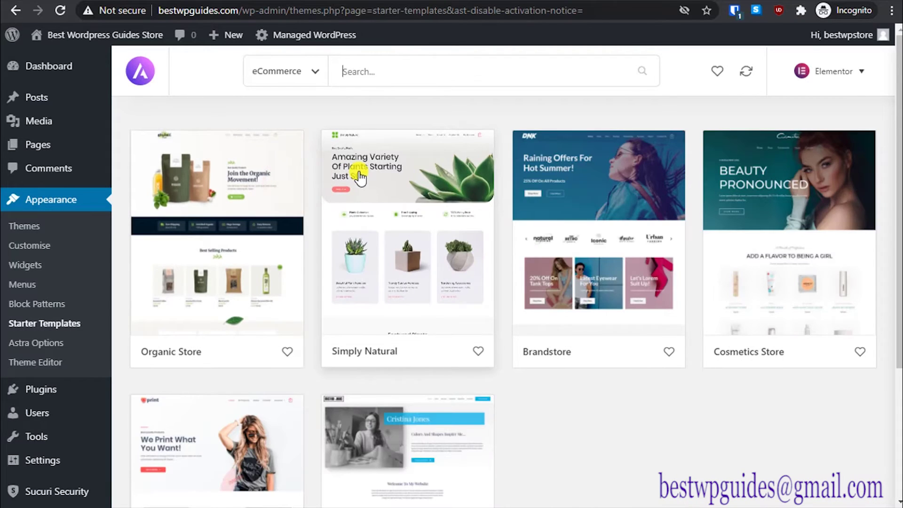
Step: Browse the filtered eCommerce templates and open the Cosmetics Store template
scroll(583, 298, "down", 4)
scroll(343, 264, "up", 4)
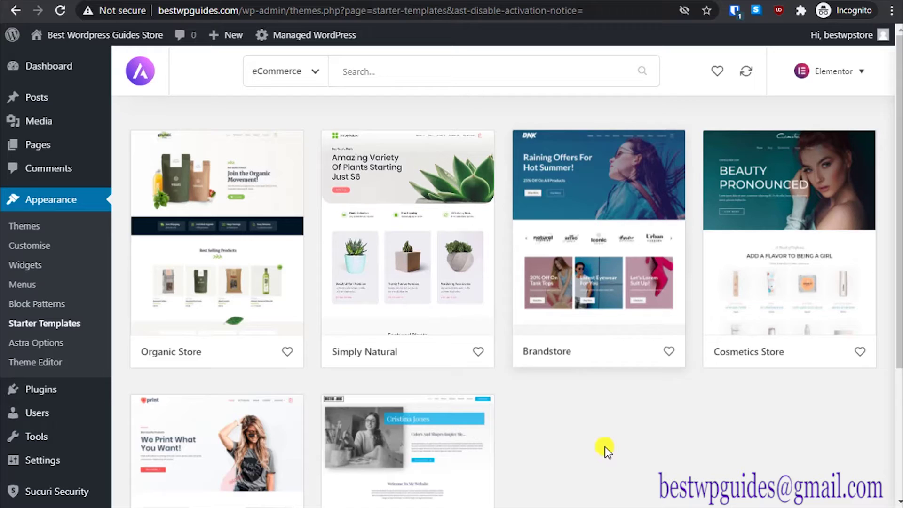
scroll(668, 436, "down", 1)
scroll(667, 435, "down", 3)
scroll(655, 429, "up", 4)
left_click(798, 272)
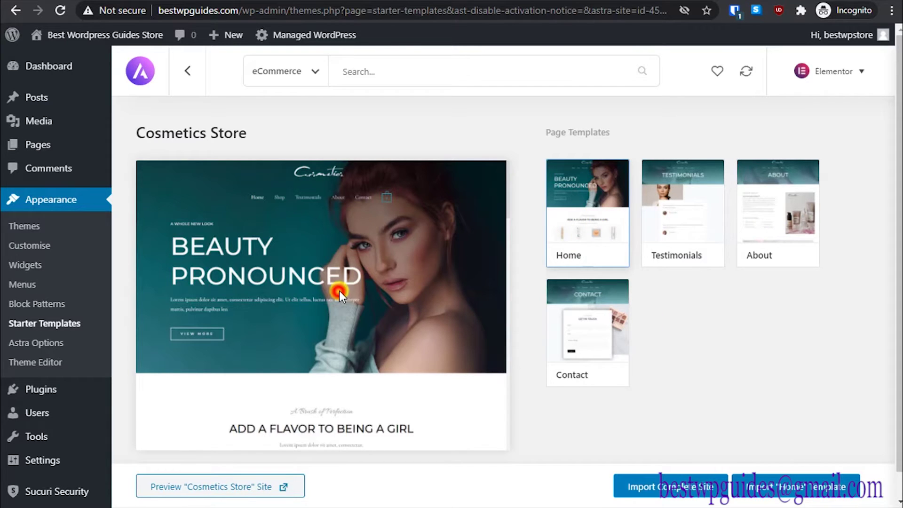
Step: Open the full preview of the Cosmetics Store site and examine its home page down to the footer
scroll(377, 258, "down", 1)
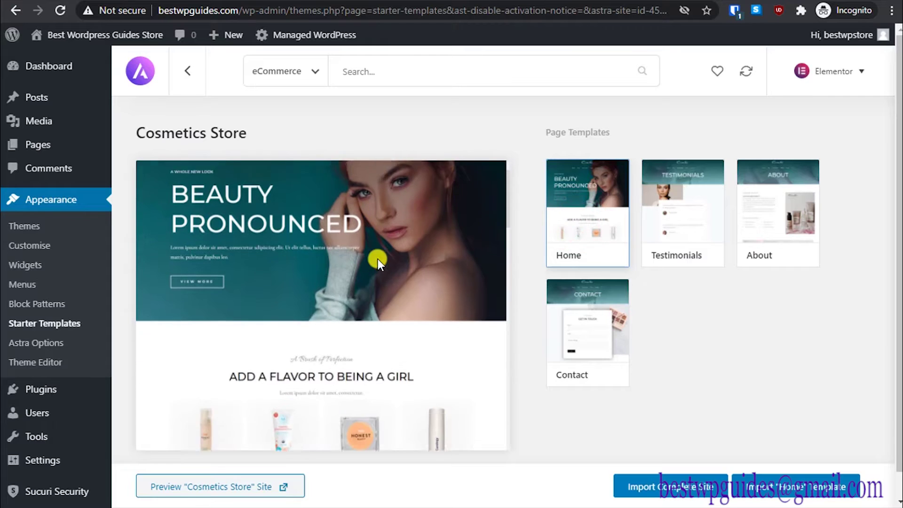
left_click(204, 486)
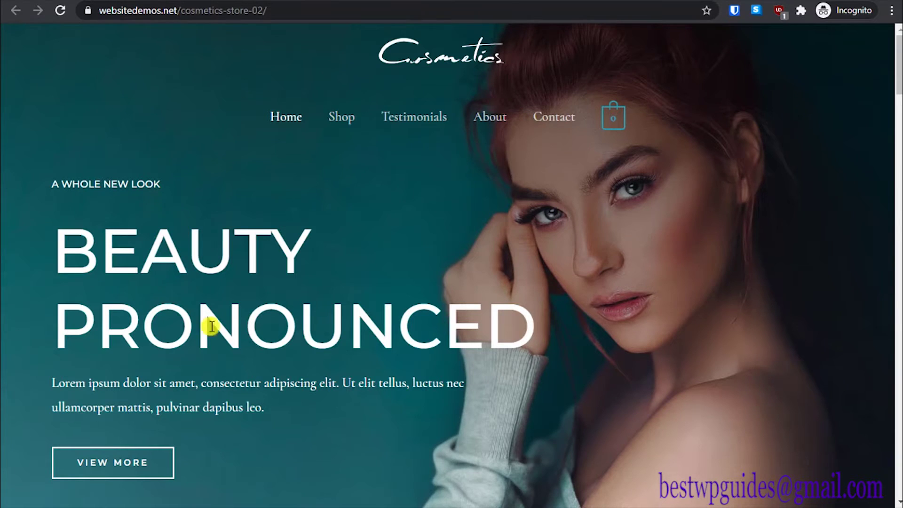
scroll(338, 335, "down", 10)
scroll(339, 335, "down", 15)
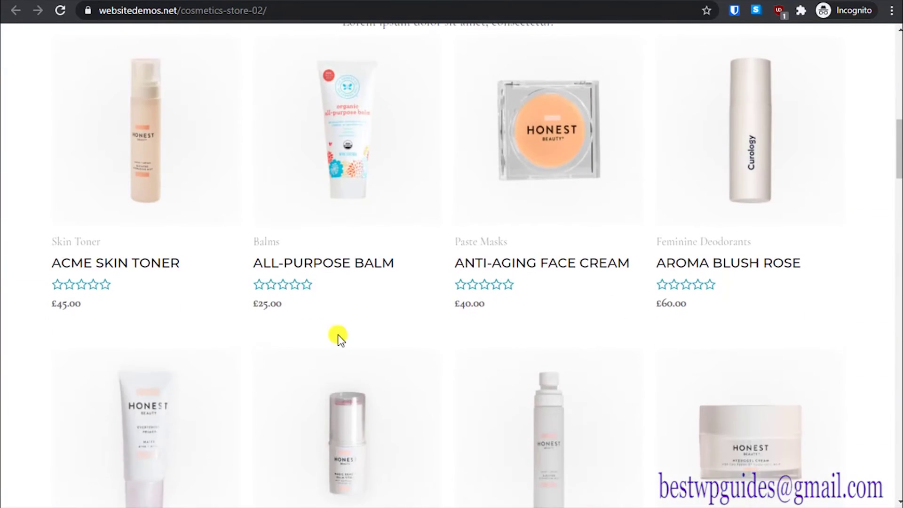
scroll(339, 334, "down", 15)
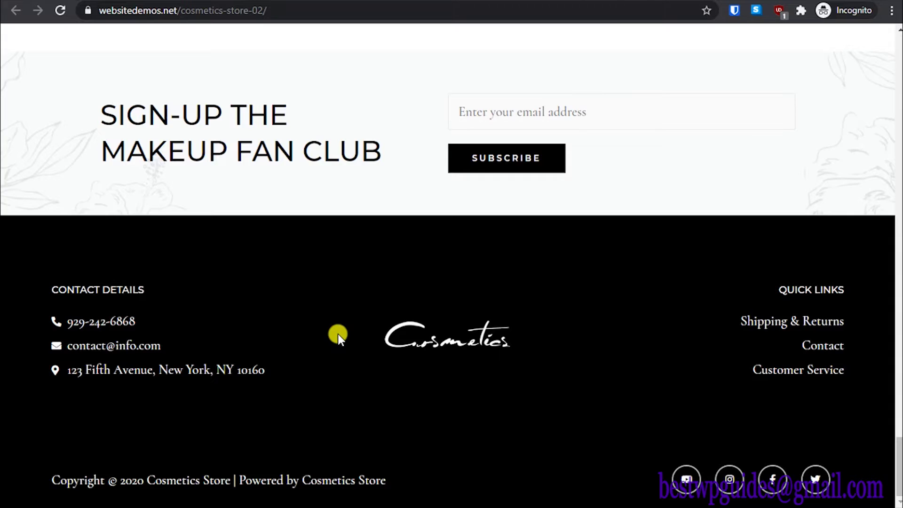
scroll(337, 334, "up", 12)
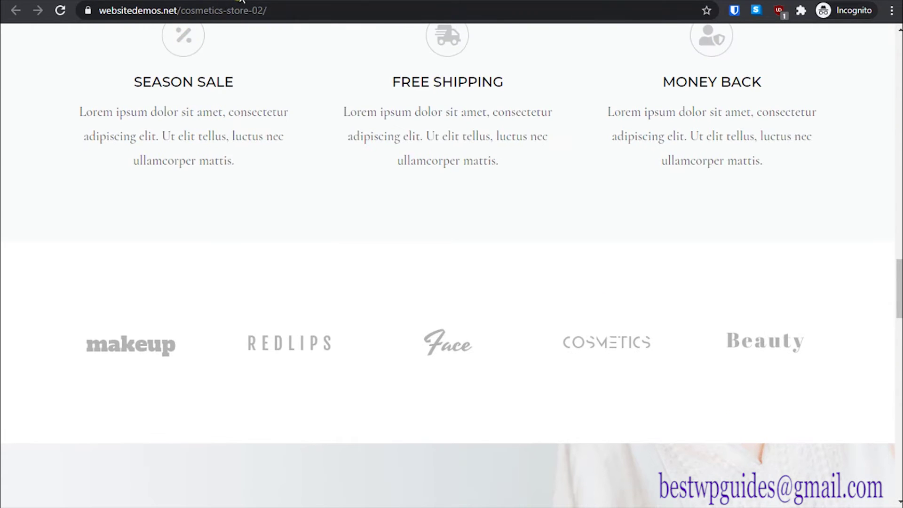
Step: Return to the Cosmetics Store template details and examine its Testimonials, About and Contact page previews
left_click(245, 1)
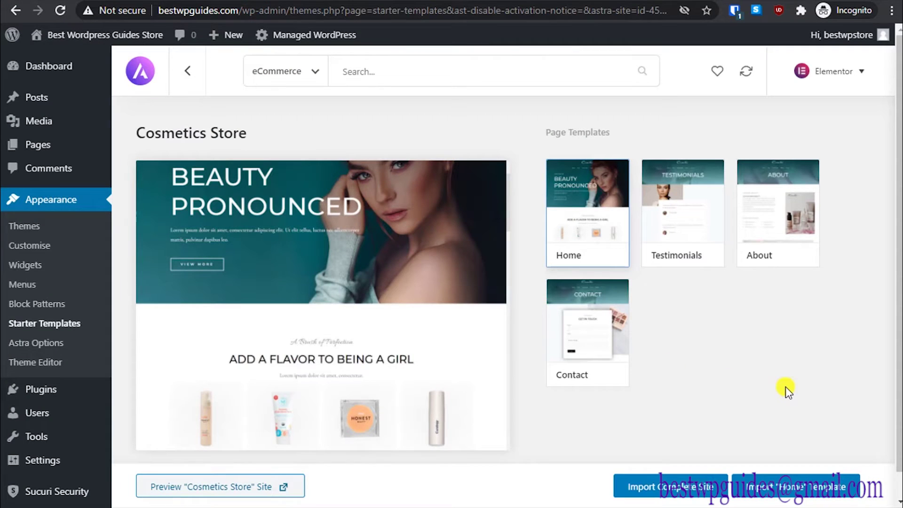
left_click(685, 236)
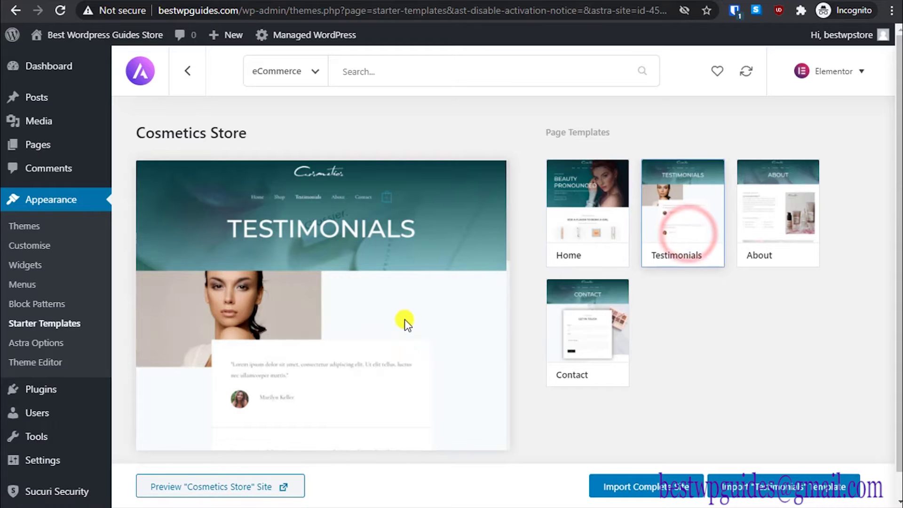
left_click(794, 221)
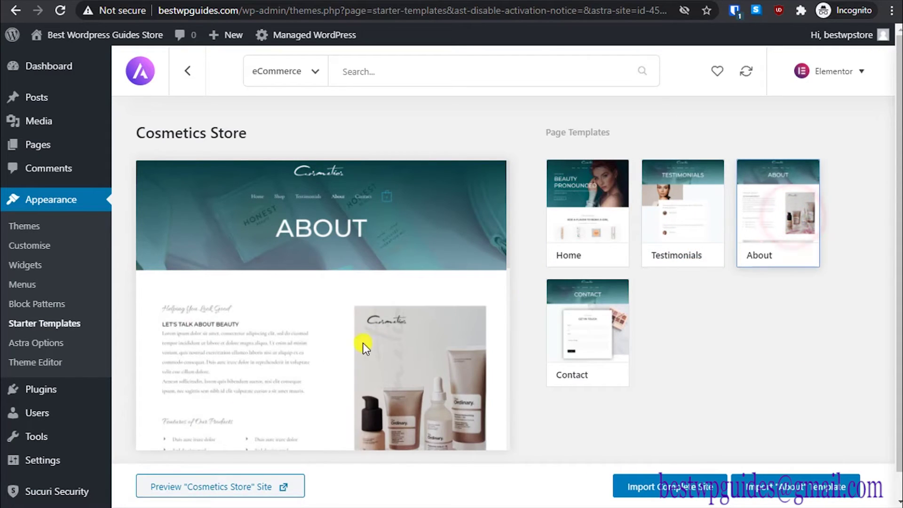
left_click(568, 328)
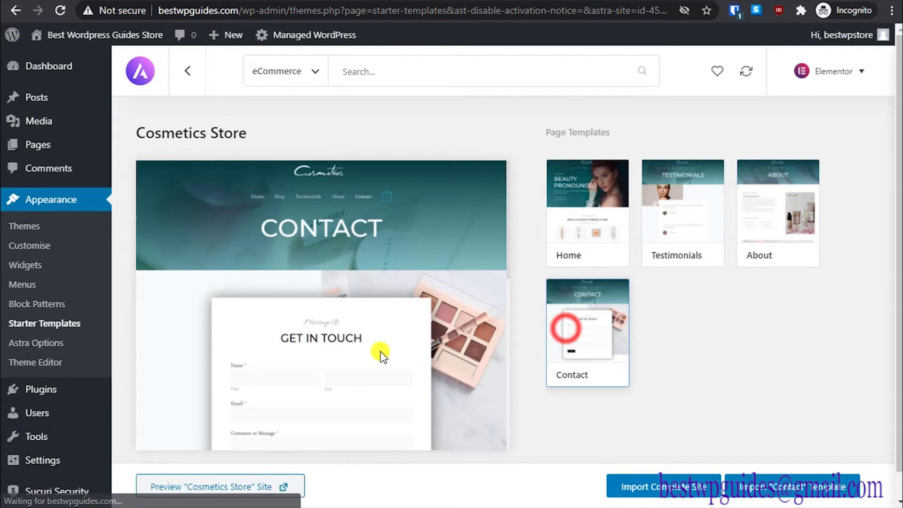
scroll(414, 363, "down", 4)
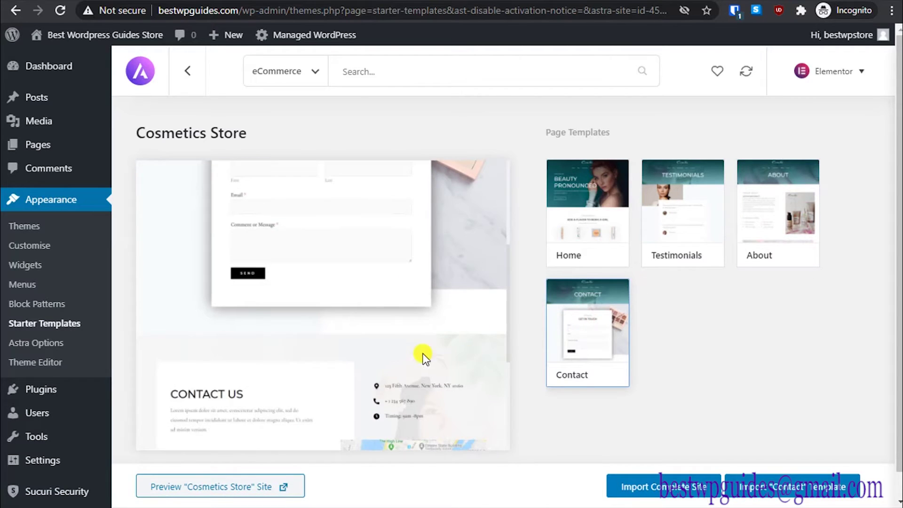
scroll(421, 358, "down", 3)
scroll(424, 358, "down", 2)
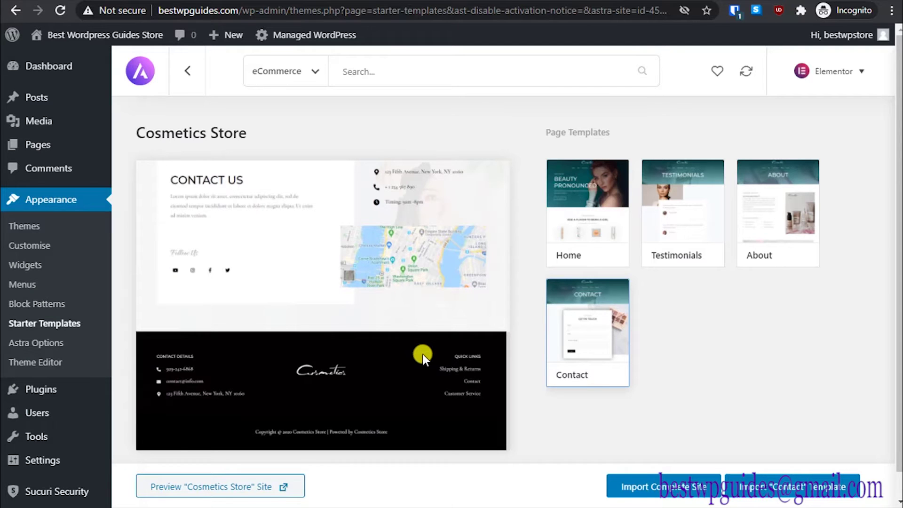
Step: Return to the Home page preview, import the complete Cosmetics Store site and open the imported website
left_click(593, 205)
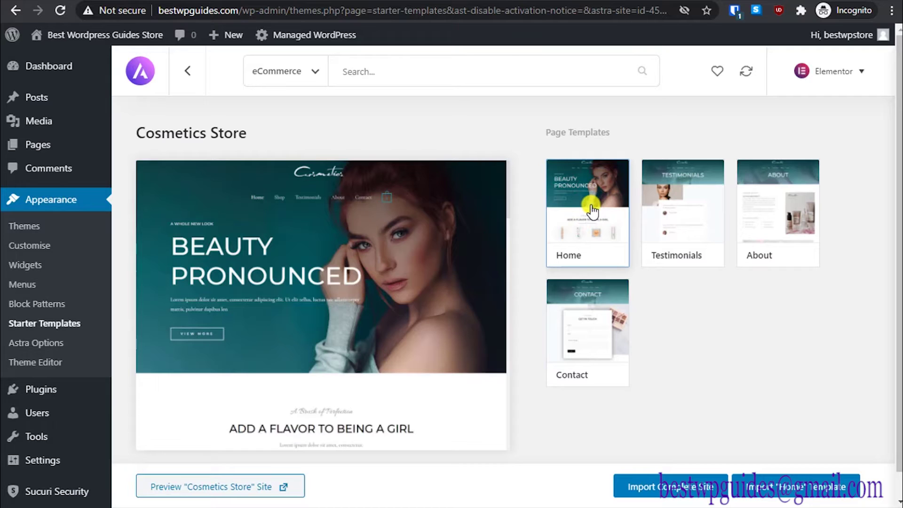
scroll(635, 282, "down", 1)
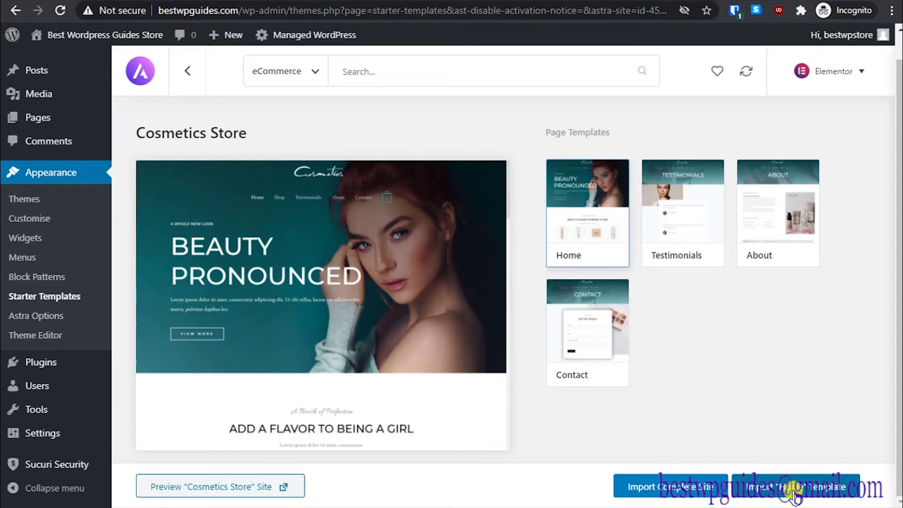
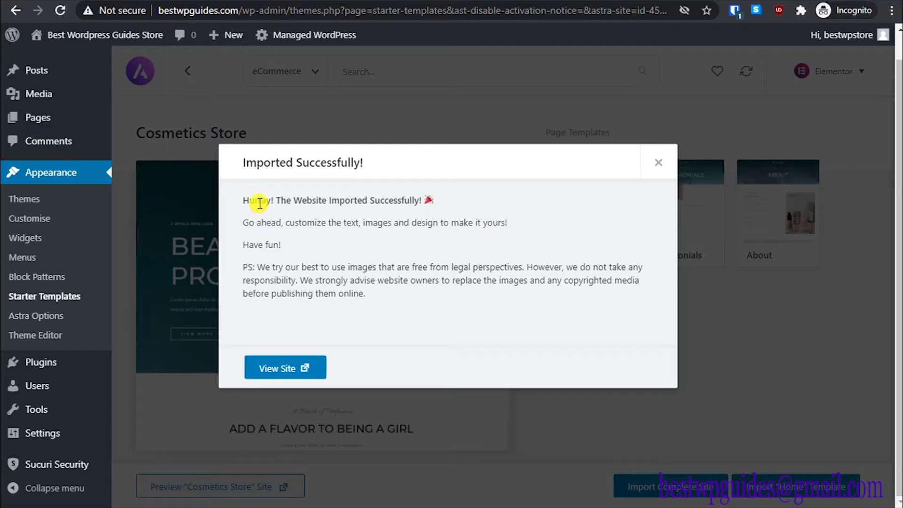
left_click(274, 368)
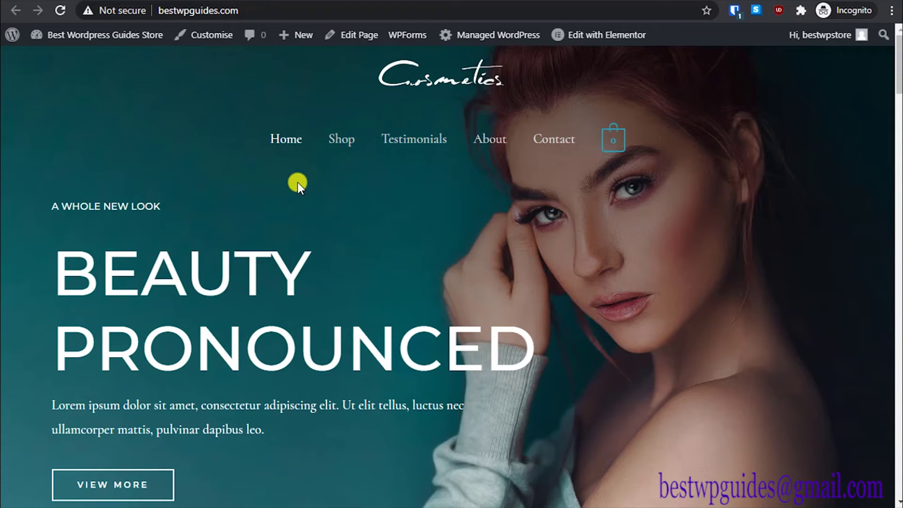
Step: Examine the imported home page from the hero banner down to the footer and back up
scroll(292, 185, "down", 5)
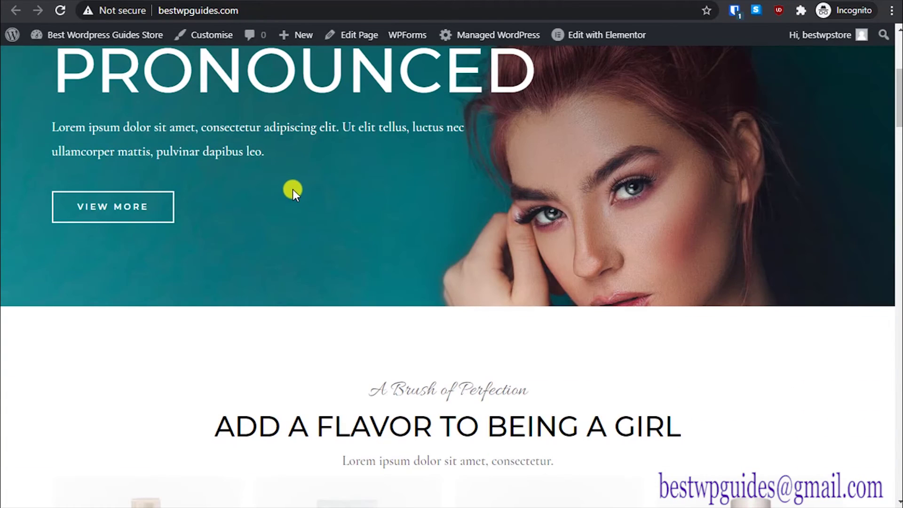
scroll(292, 189, "down", 13)
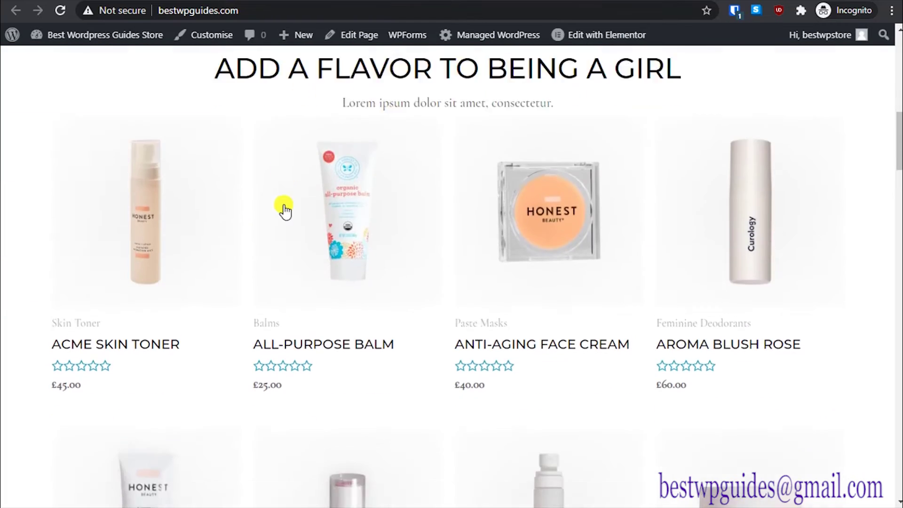
scroll(284, 211, "down", 19)
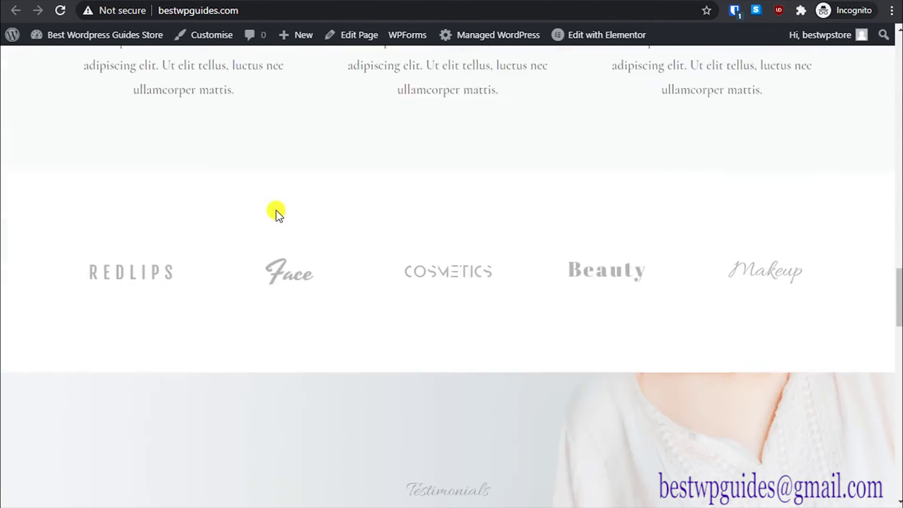
scroll(275, 216, "down", 12)
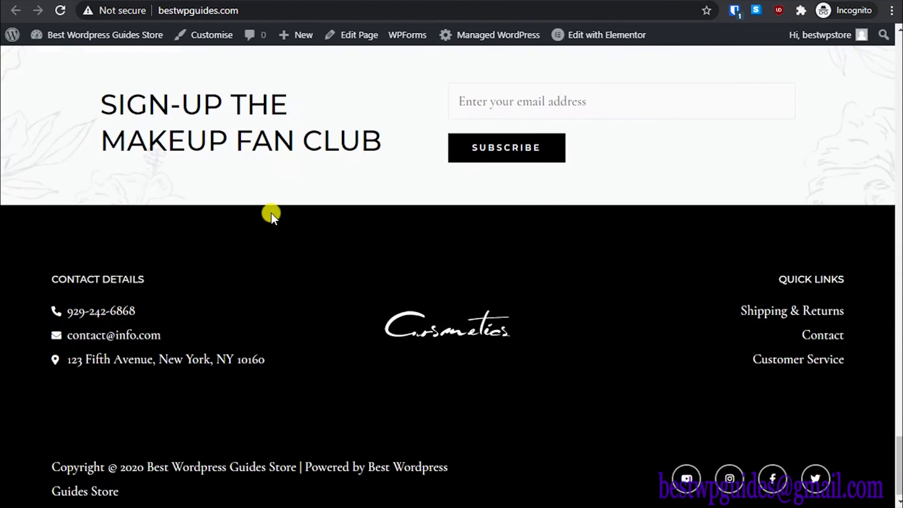
scroll(270, 213, "up", 20)
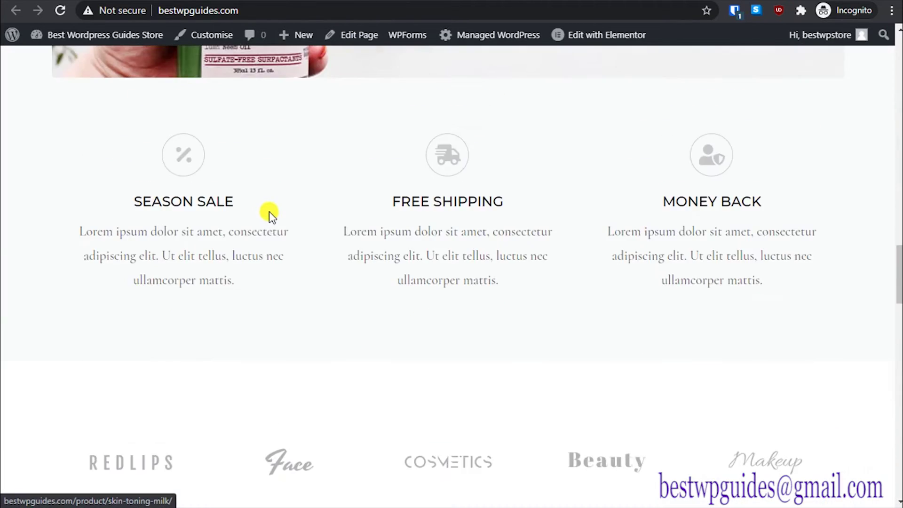
scroll(269, 214, "up", 5)
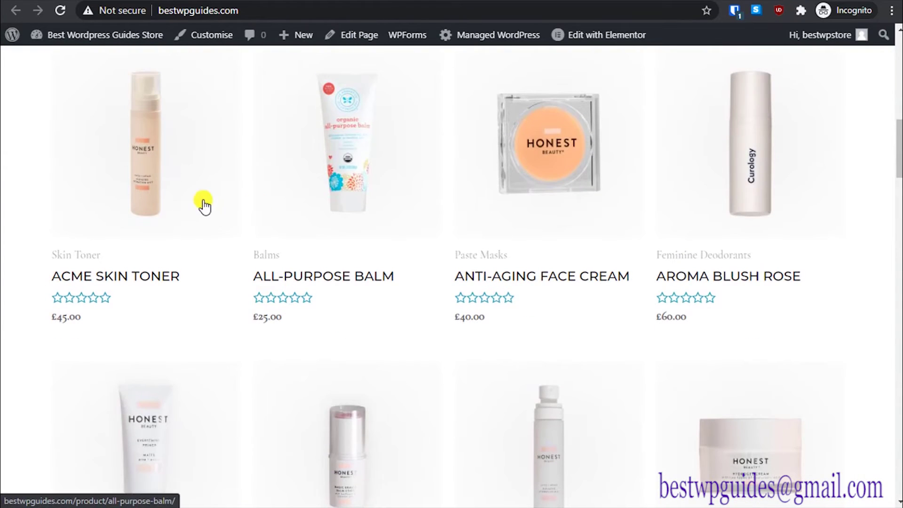
scroll(203, 206, "up", 6)
scroll(204, 206, "up", 5)
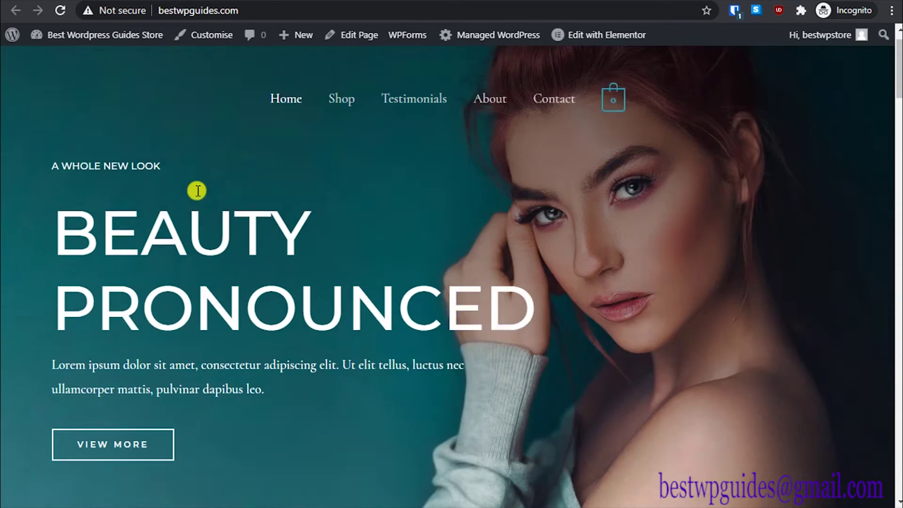
Step: Look over the home page's product grid and open the Acme Skin Toner product page
scroll(195, 191, "down", 3)
scroll(290, 348, "down", 4)
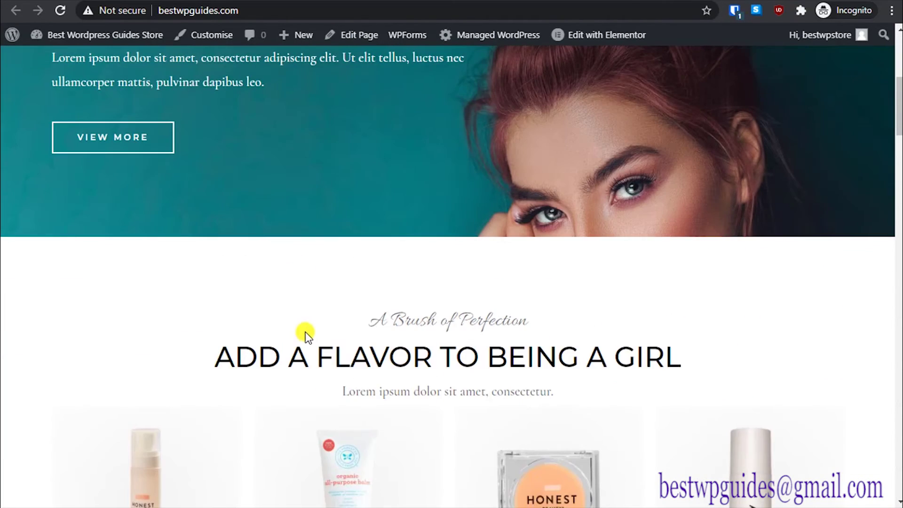
scroll(298, 325, "up", 3)
scroll(278, 256, "down", 6)
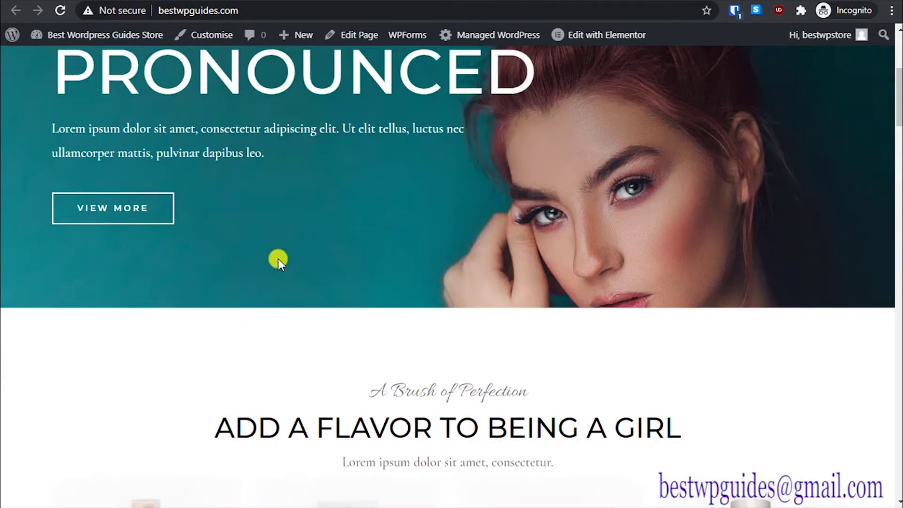
scroll(362, 202, "down", 2)
scroll(314, 235, "down", 1)
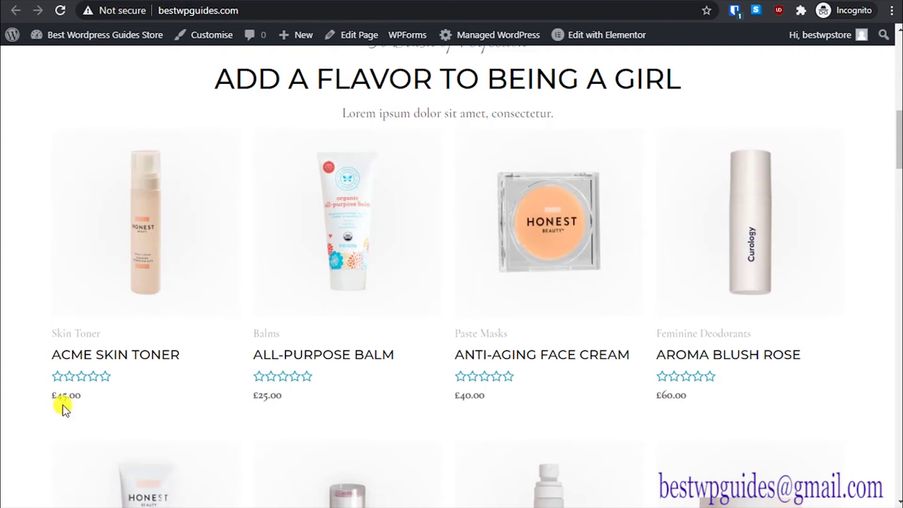
left_click(133, 252)
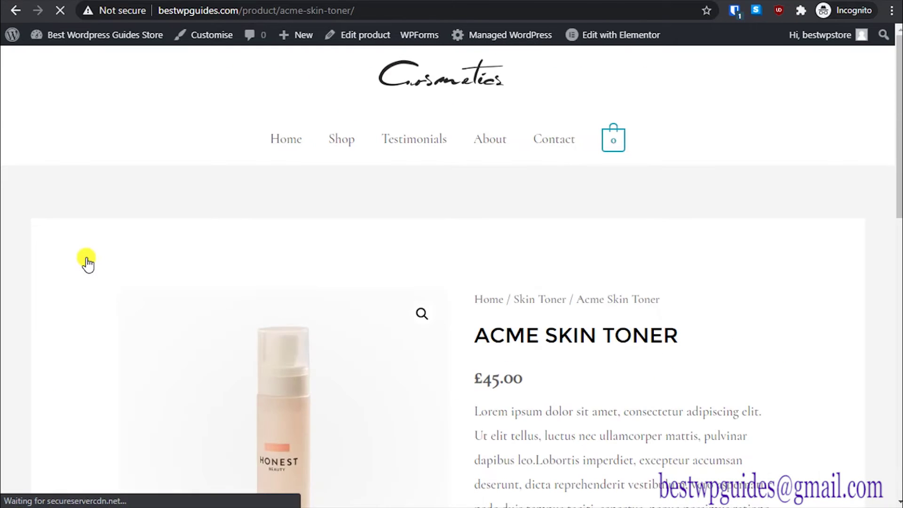
Step: Examine the Acme Skin Toner page's price, description, basket option and reviews section
scroll(100, 258, "down", 1)
scroll(529, 279, "up", 1)
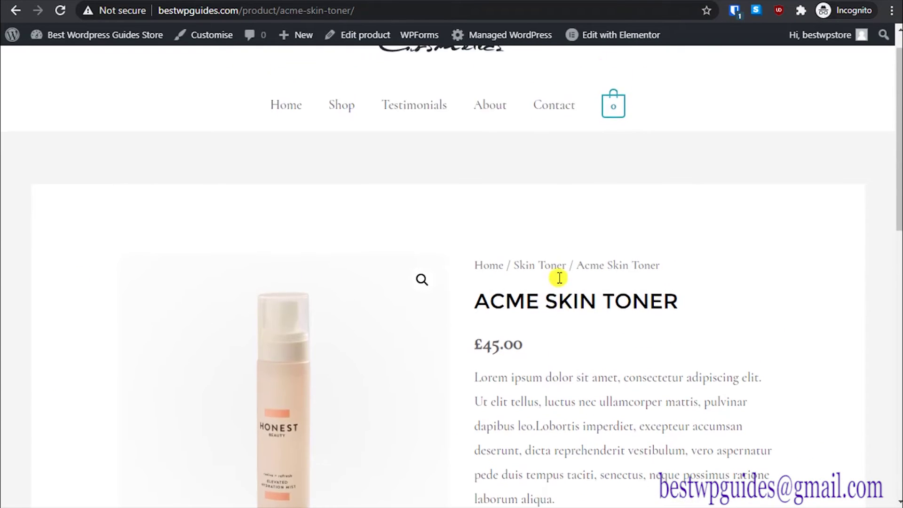
scroll(557, 278, "down", 3)
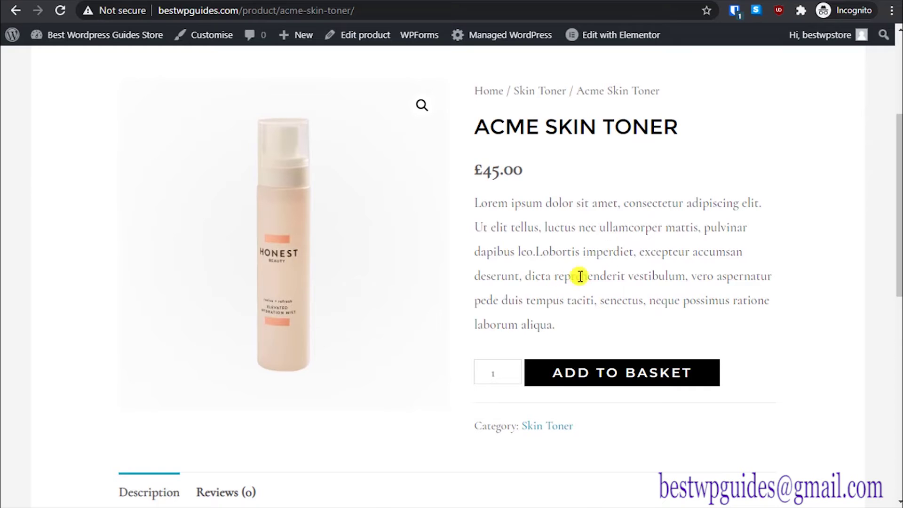
scroll(579, 277, "down", 1)
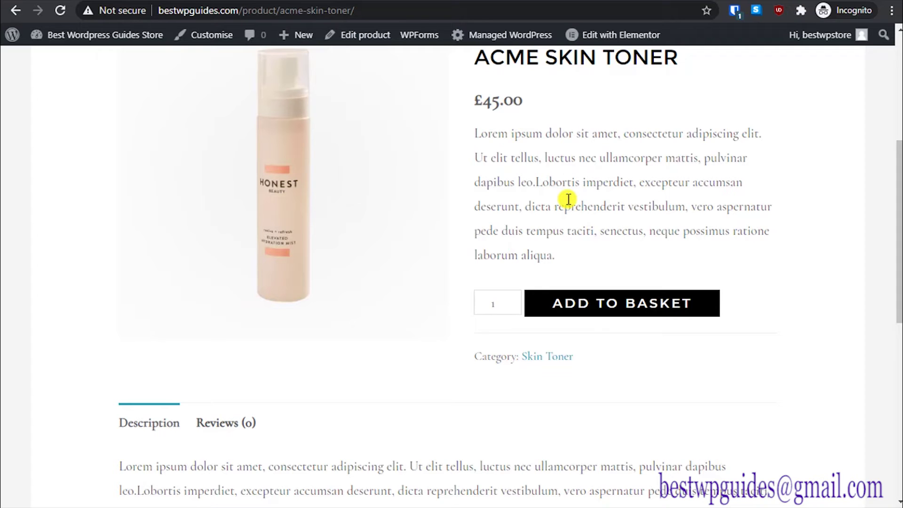
scroll(618, 171, "down", 3)
scroll(622, 167, "up", 3)
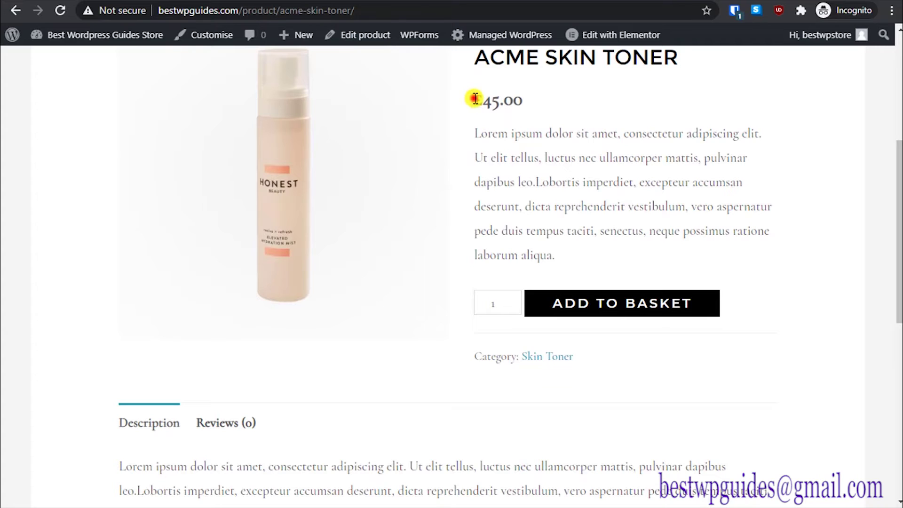
left_click_drag(474, 98, 498, 115)
left_click(566, 155)
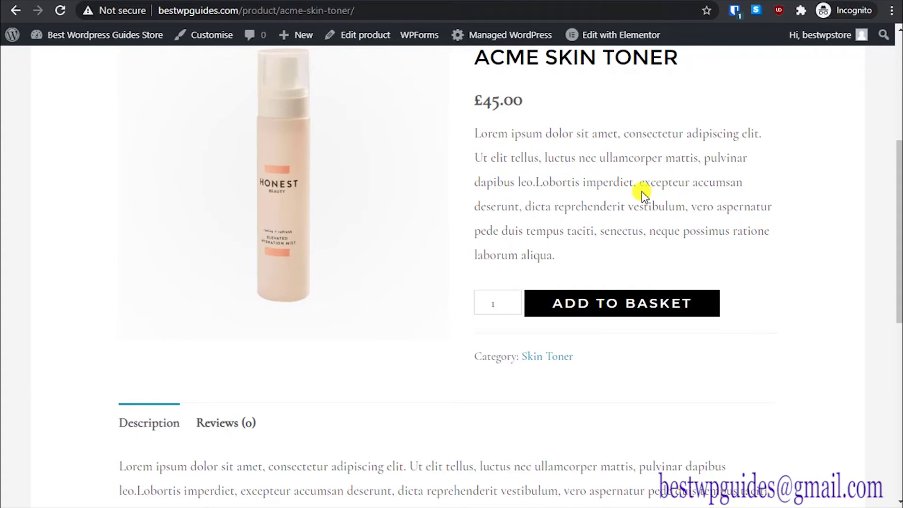
Step: Add one Acme Skin Toner to the basket and view the basket
scroll(638, 192, "down", 3)
left_click(620, 166)
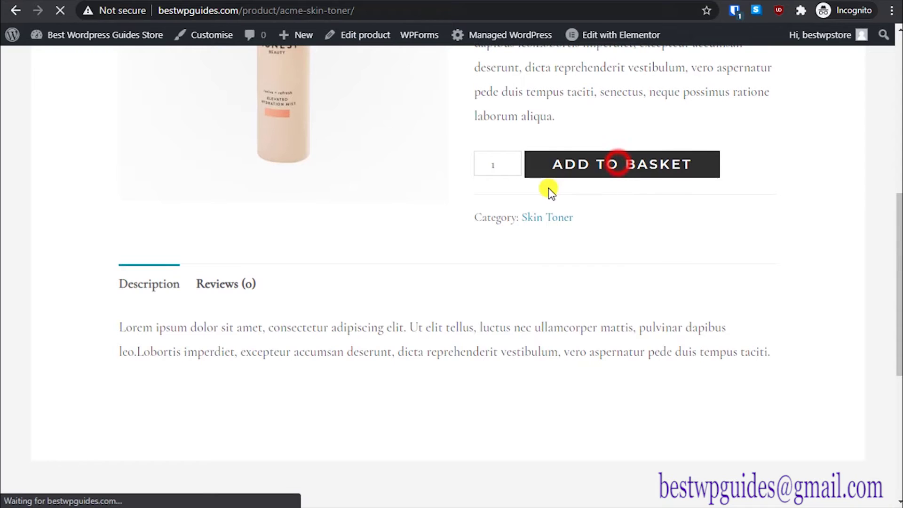
scroll(413, 217, "down", 3)
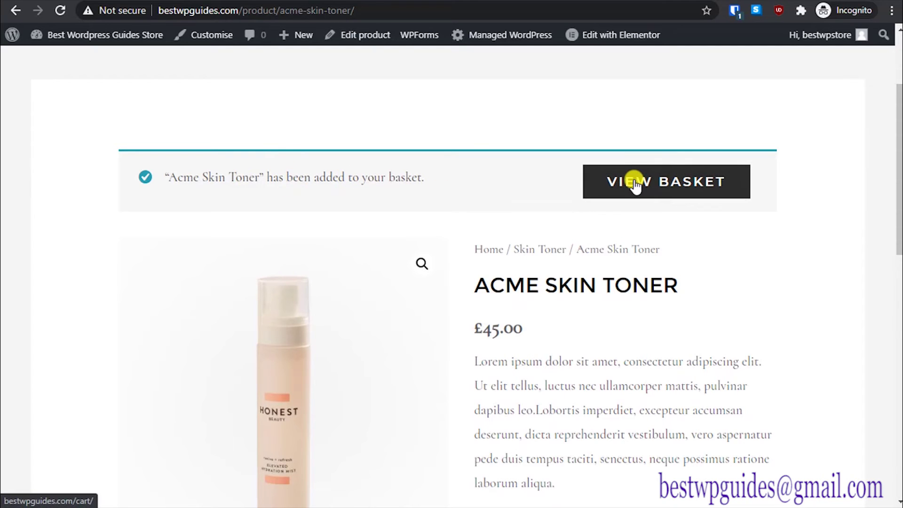
left_click(651, 178)
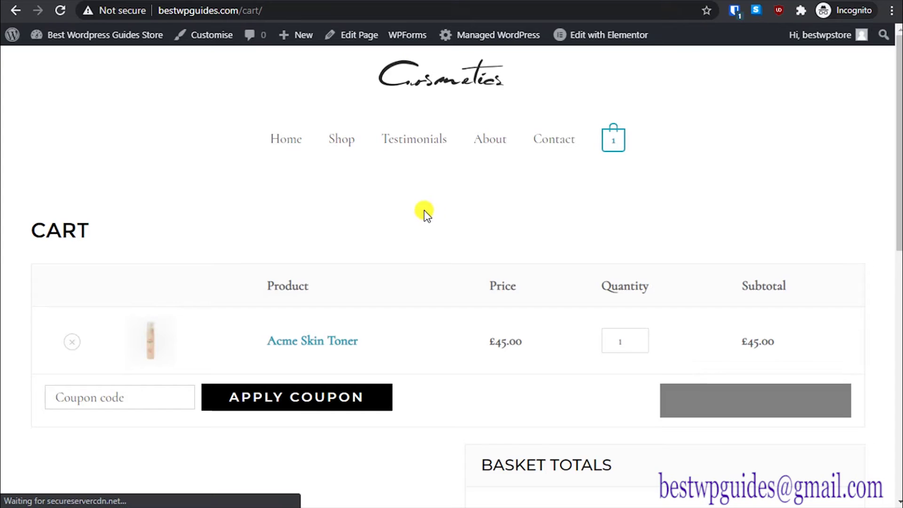
Step: Review the cart's coupon code field, quantity field, basket totals and checkout option
scroll(425, 213, "down", 1)
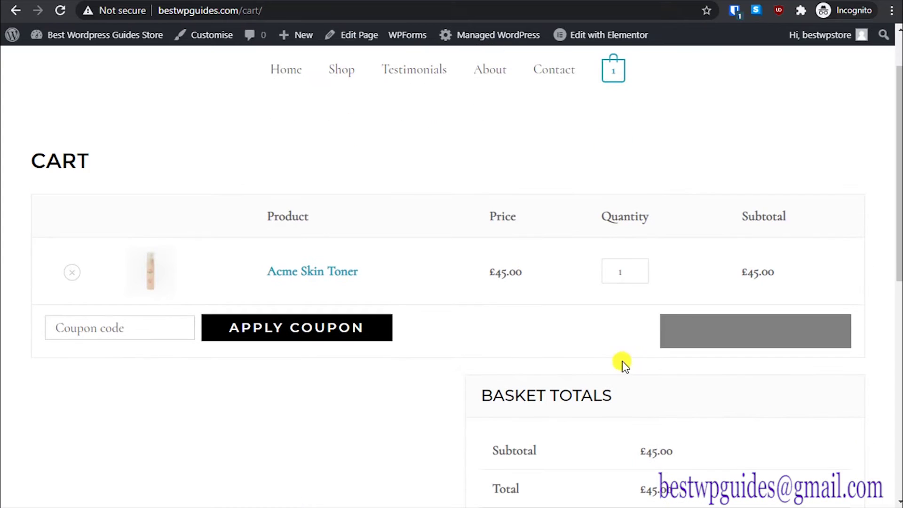
left_click(160, 315)
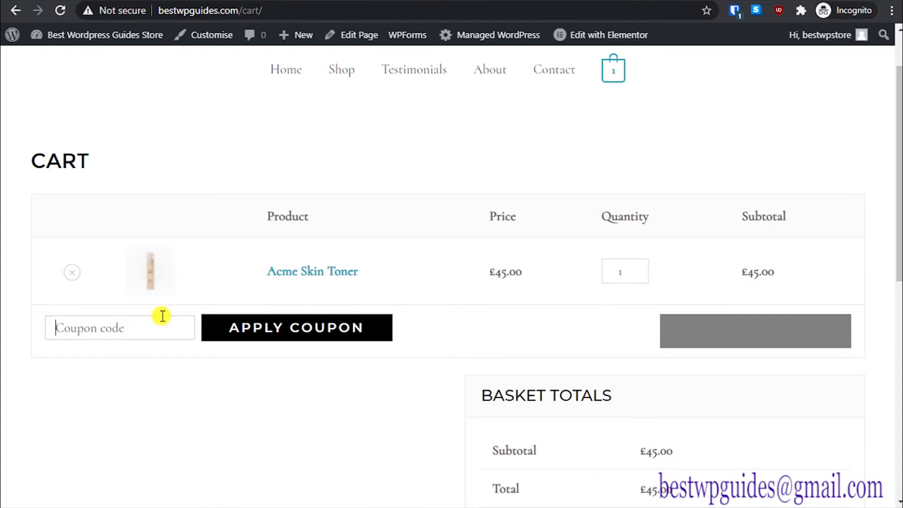
left_click(631, 273)
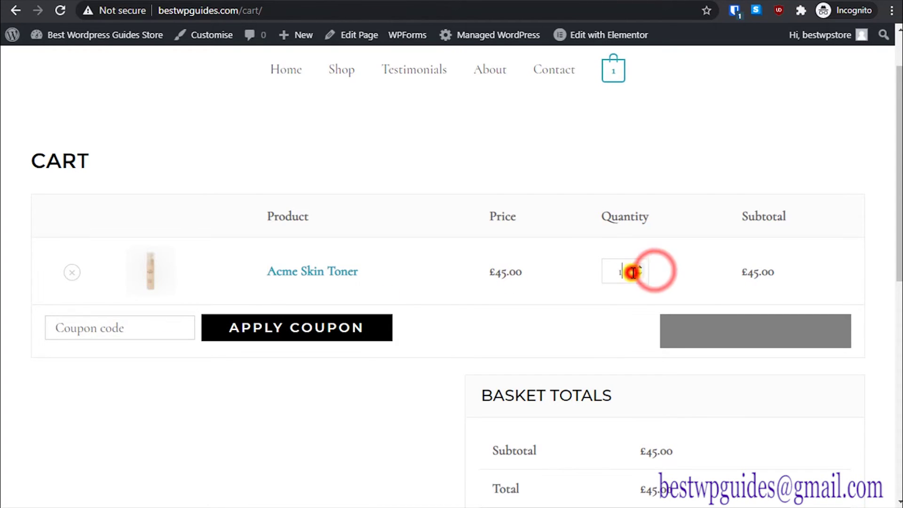
scroll(436, 365, "down", 4)
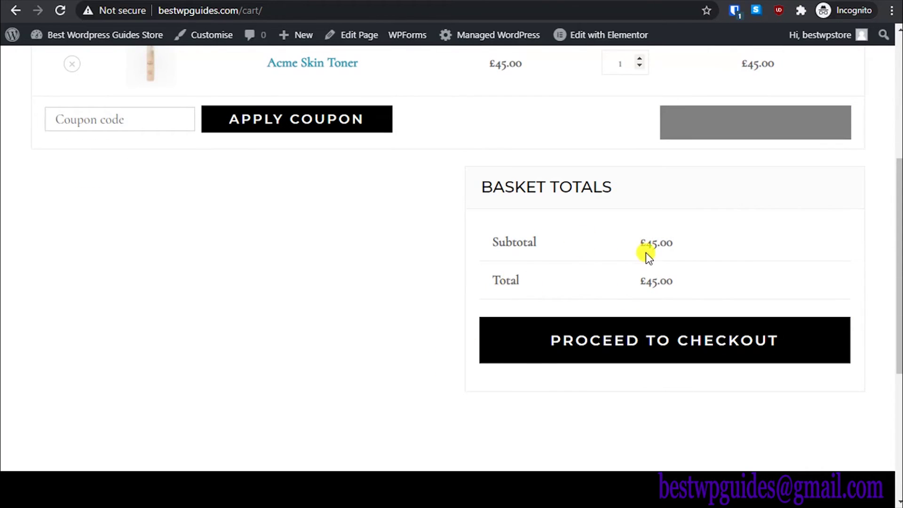
Step: Set the Acme Skin Toner quantity in the cart to 2 and update the basket
scroll(684, 215, "up", 3)
double_click(622, 200)
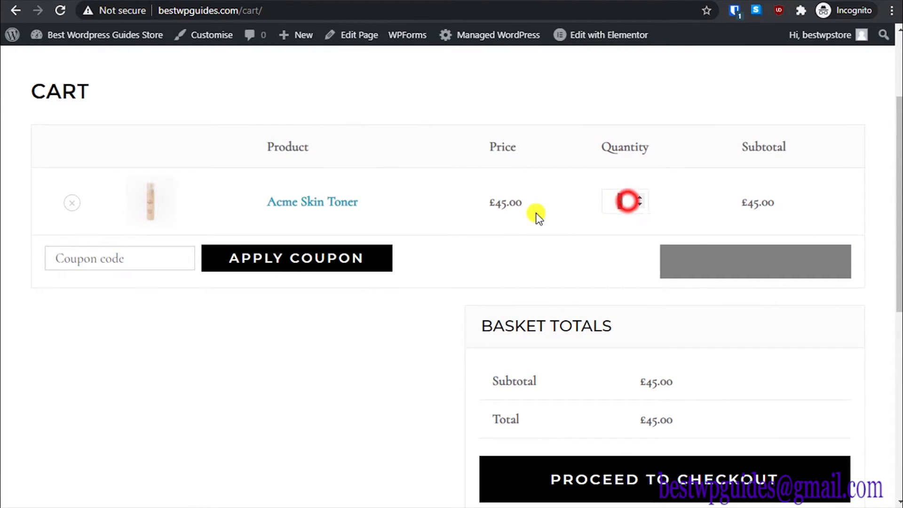
type("2")
left_click(594, 250)
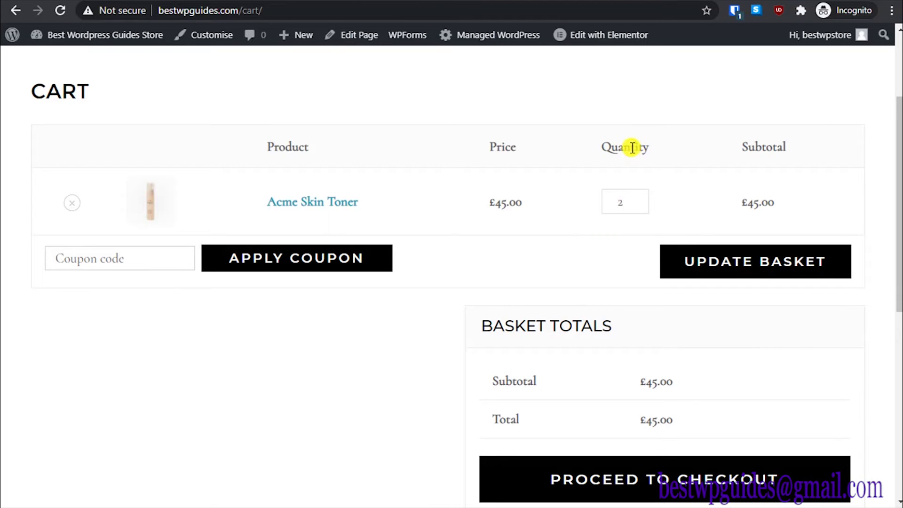
left_click(754, 267)
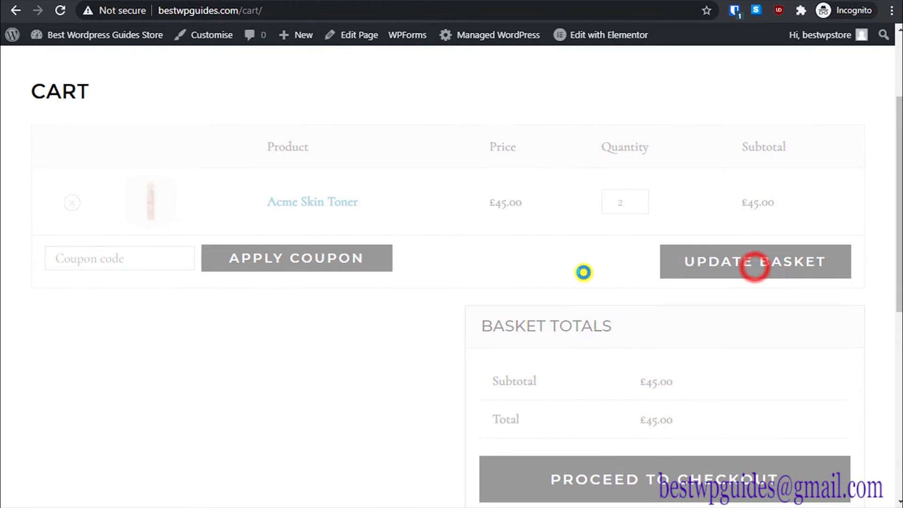
Step: Check the updated basket totals and proceed to checkout
scroll(700, 418, "down", 3)
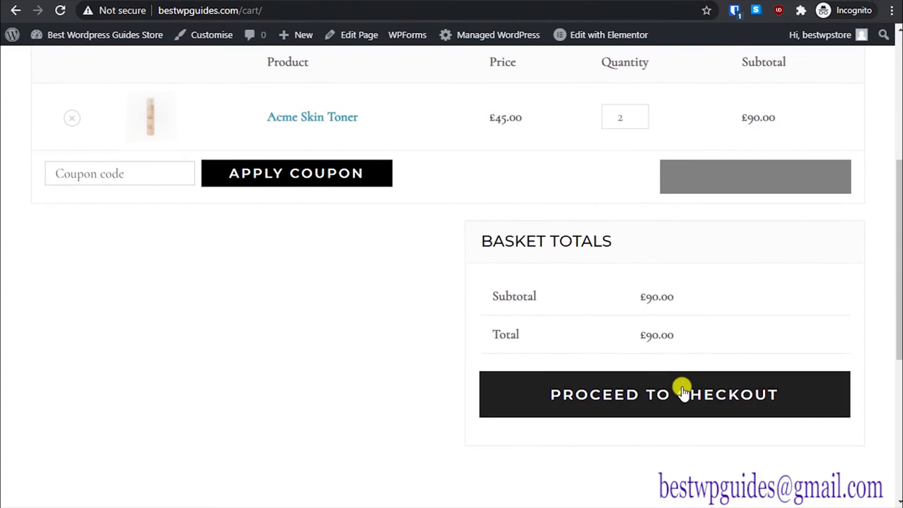
scroll(780, 406, "down", 3)
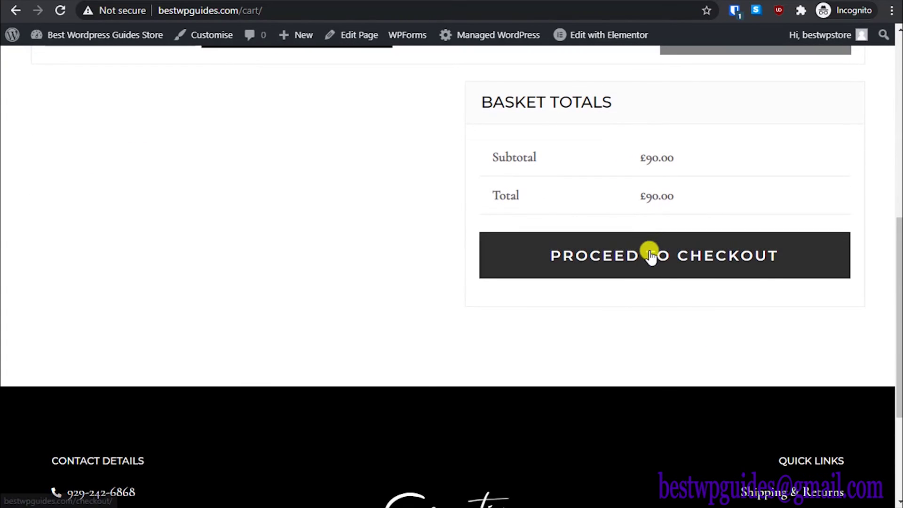
left_click(650, 256)
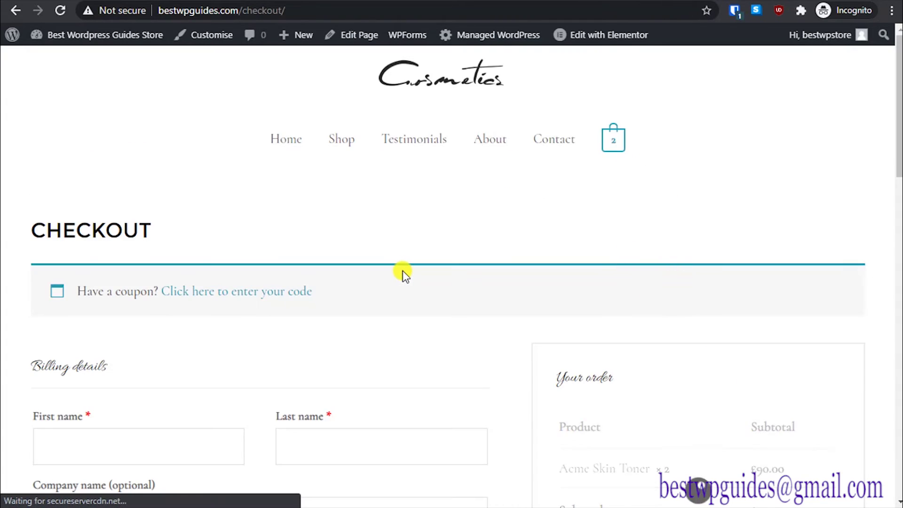
Step: Examine the checkout page's billing details form, order summary, payment notice, order button and order notes field
scroll(270, 265, "down", 4)
left_click(155, 229)
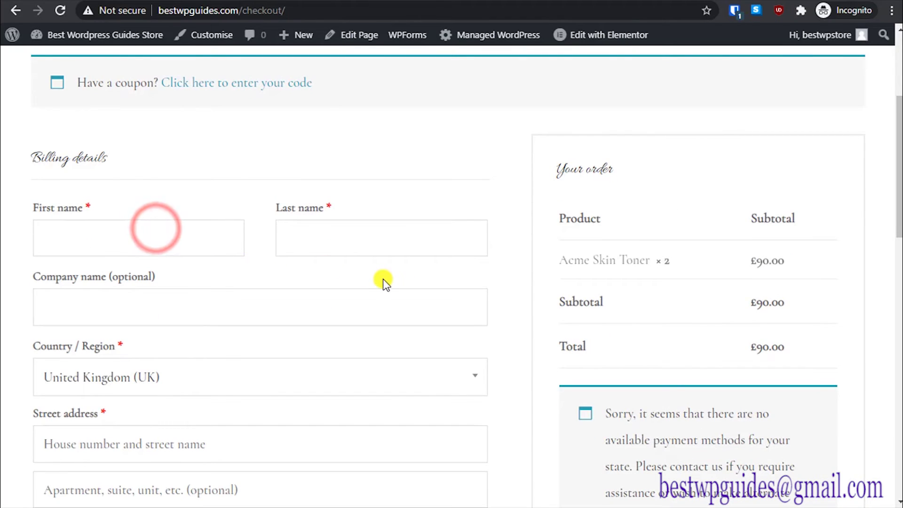
scroll(235, 272, "down", 3)
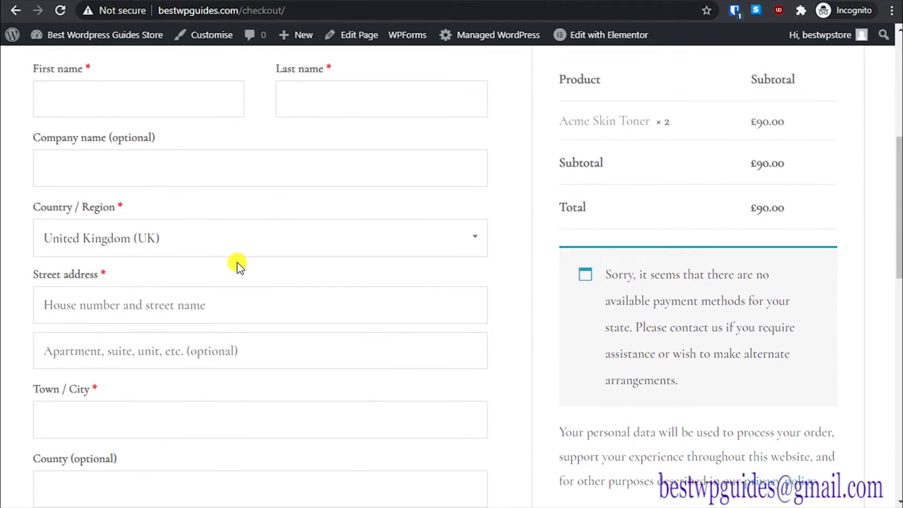
scroll(238, 263, "down", 6)
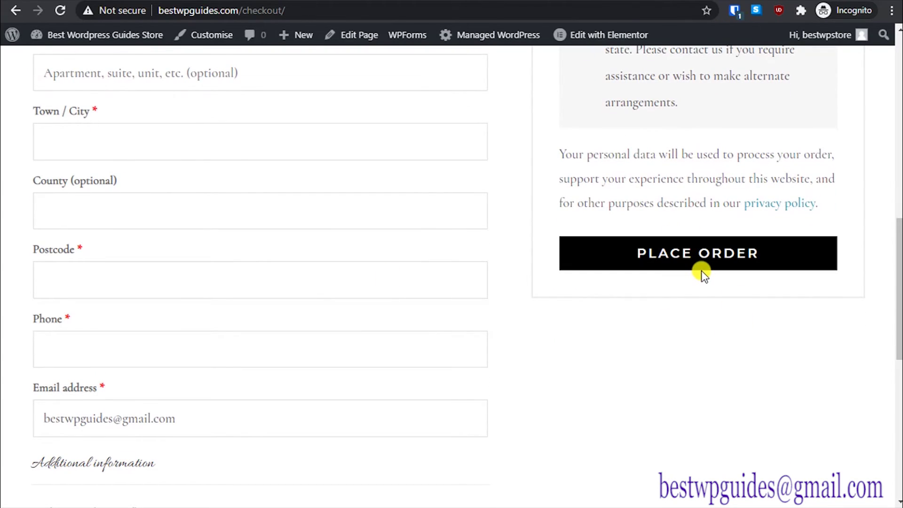
scroll(702, 273, "down", 9)
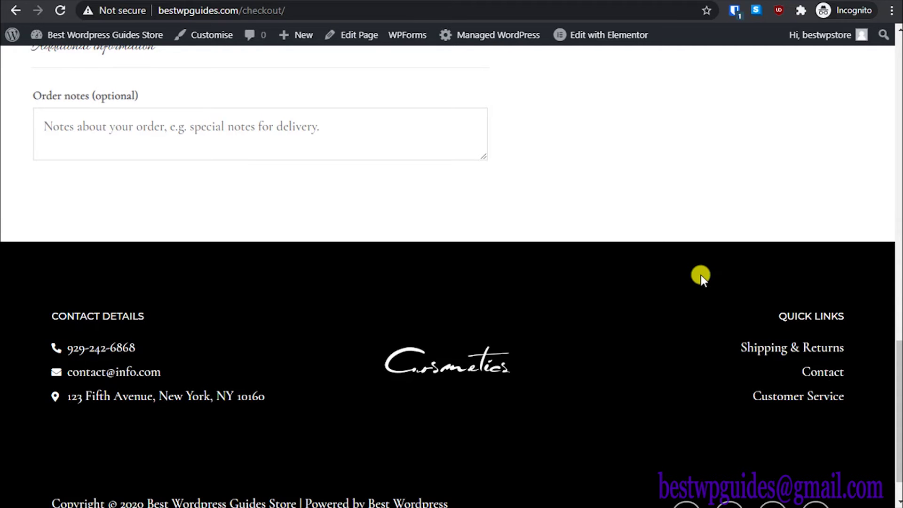
scroll(701, 274, "up", 15)
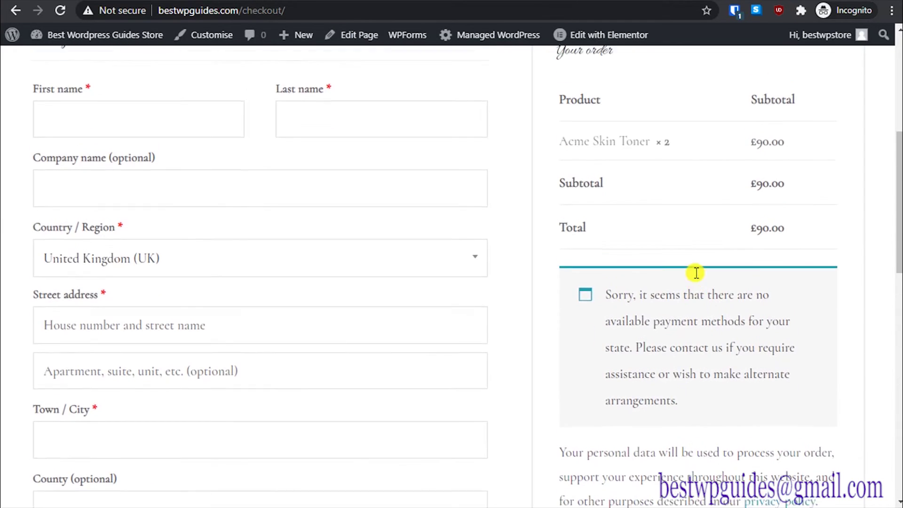
scroll(696, 273, "up", 7)
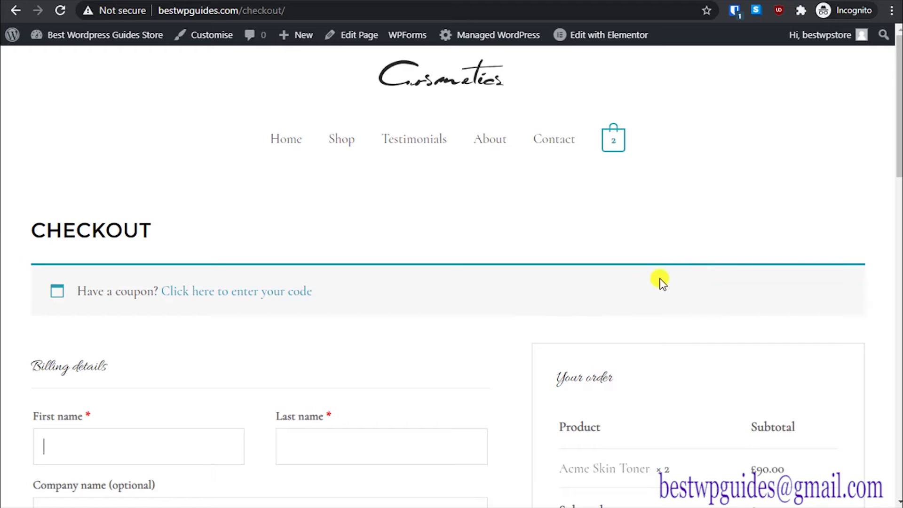
Step: Review the required billing fields, the Country / Region choices and the footer of the checkout page
scroll(658, 280, "down", 3)
left_click(131, 281)
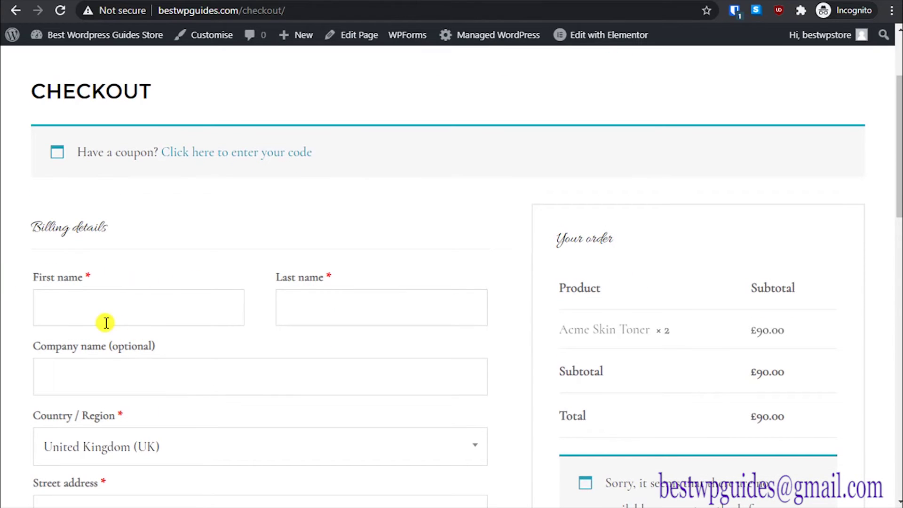
scroll(2, 324, "down", 3)
left_click(81, 310)
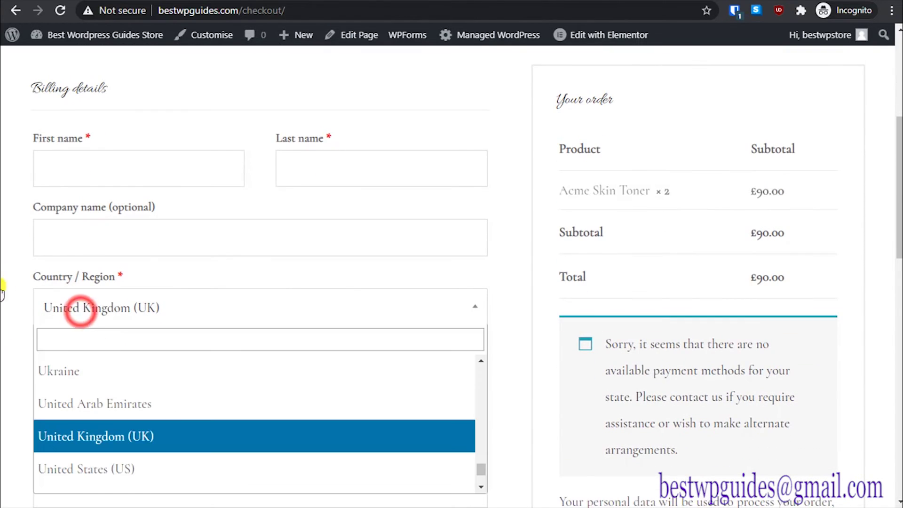
scroll(3, 264, "down", 2)
scroll(2, 257, "down", 10)
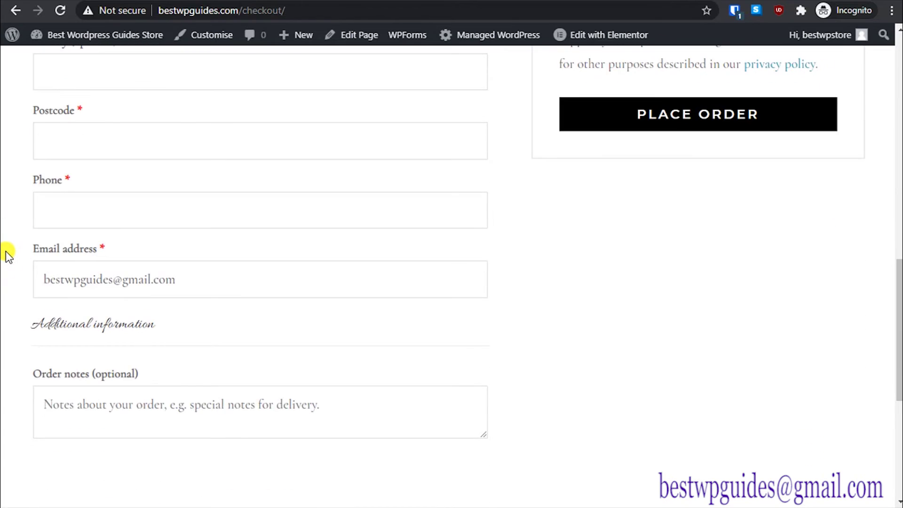
scroll(7, 254, "down", 3)
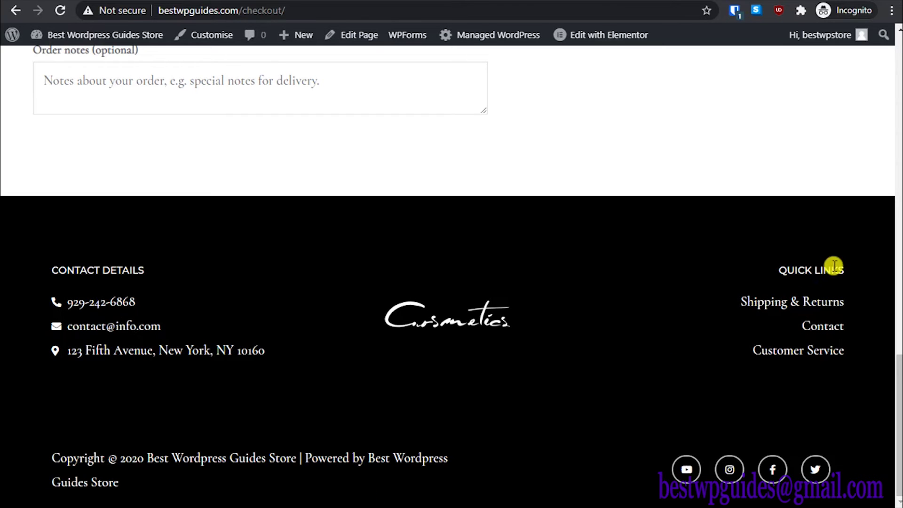
Step: Test the Shipping & Returns and Customer Service quick links in the checkout page's footer
left_click(801, 303)
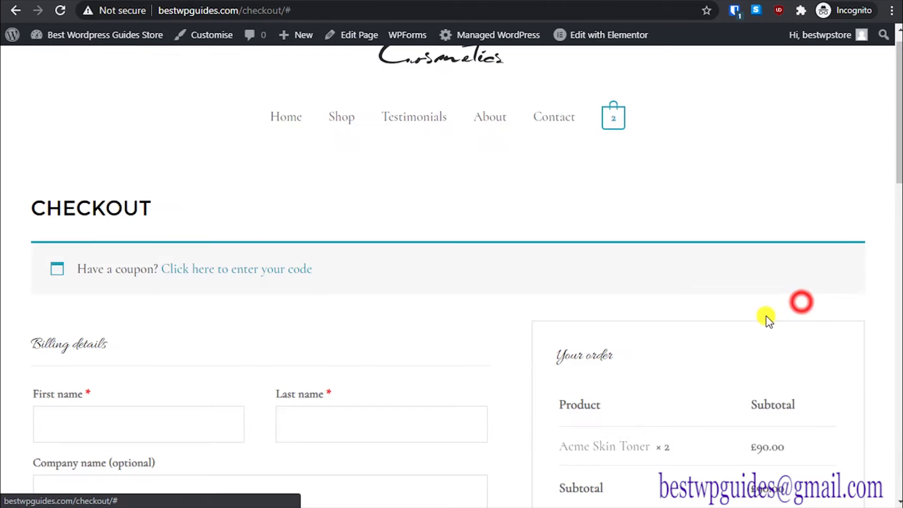
scroll(670, 306, "down", 12)
scroll(670, 306, "down", 9)
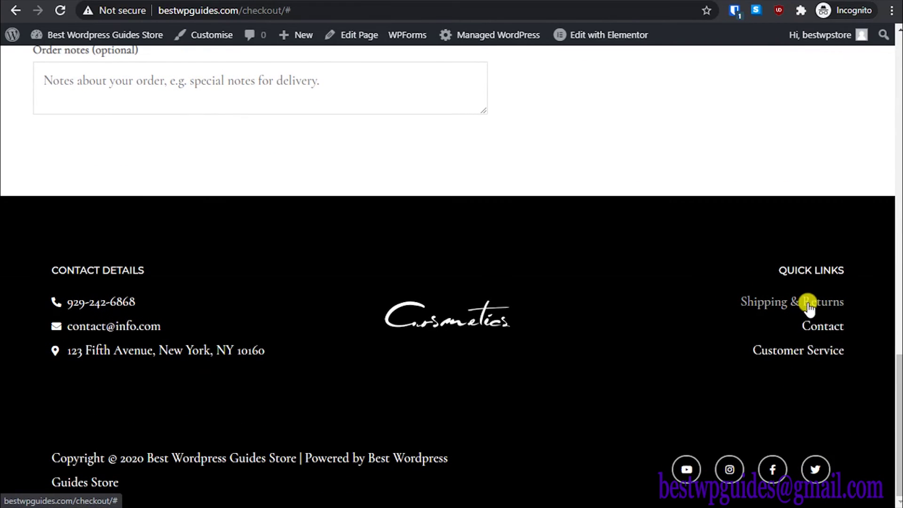
left_click(808, 348)
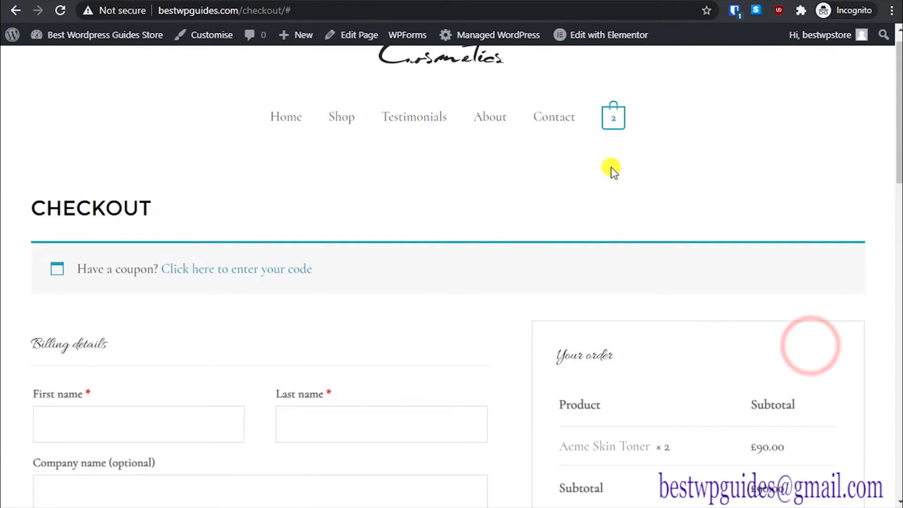
Step: Open the Checkout page for editing, dismiss the block editor welcome guide and switch to editing with Elementor
left_click(351, 39)
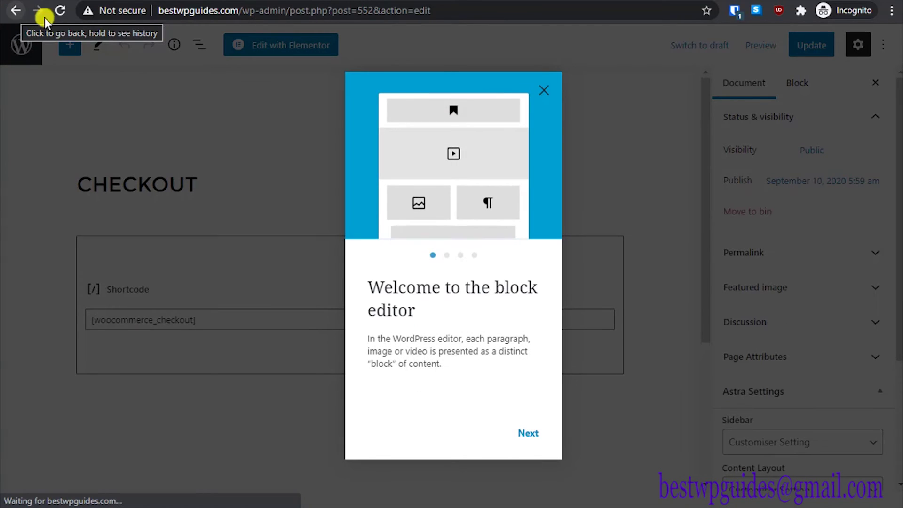
left_click(535, 87)
left_click(311, 44)
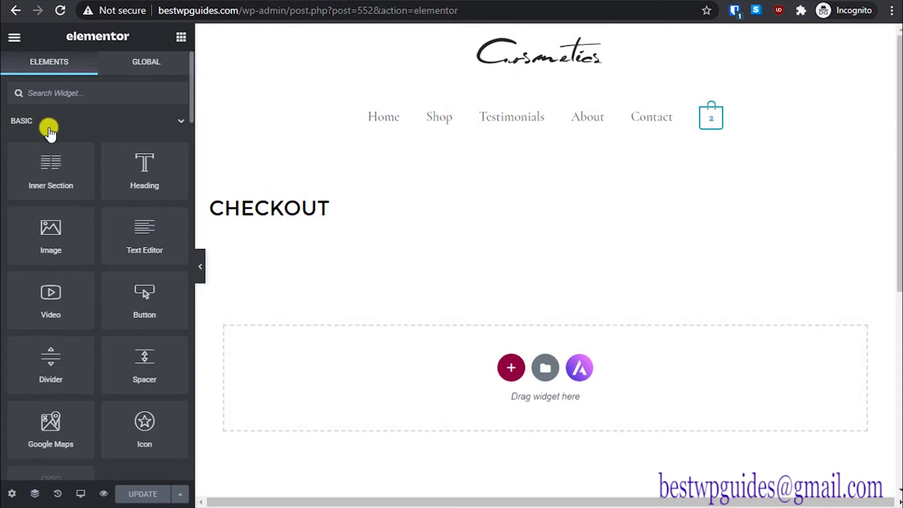
Step: Try to select the footer's contact details for editing in the Elementor preview
scroll(469, 270, "down", 3)
scroll(468, 271, "down", 4)
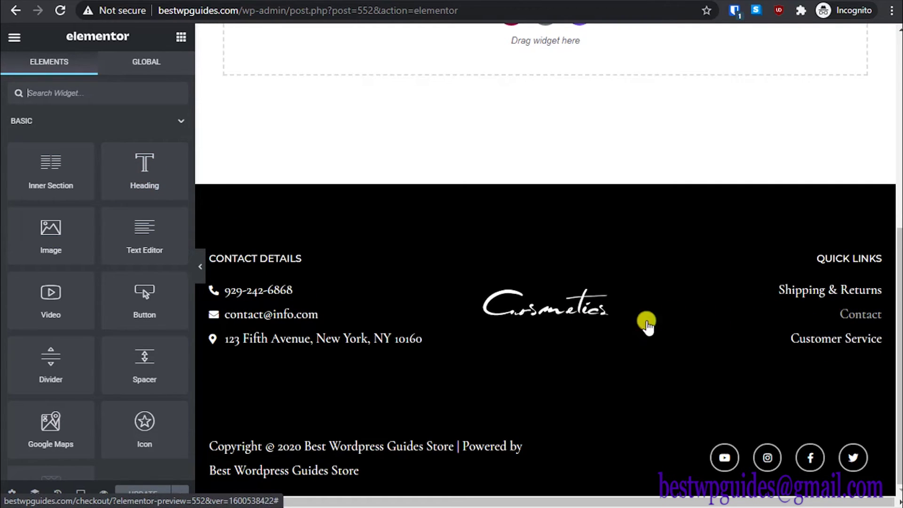
left_click(315, 290)
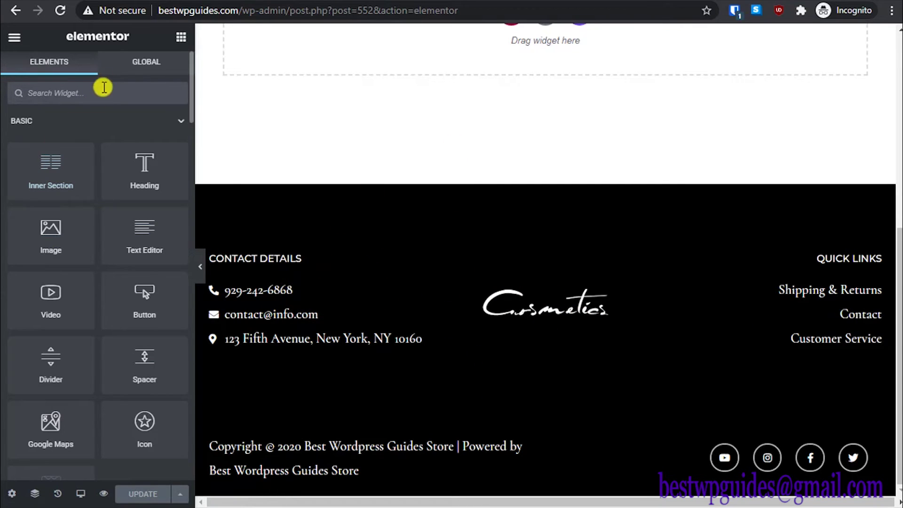
left_click(280, 291)
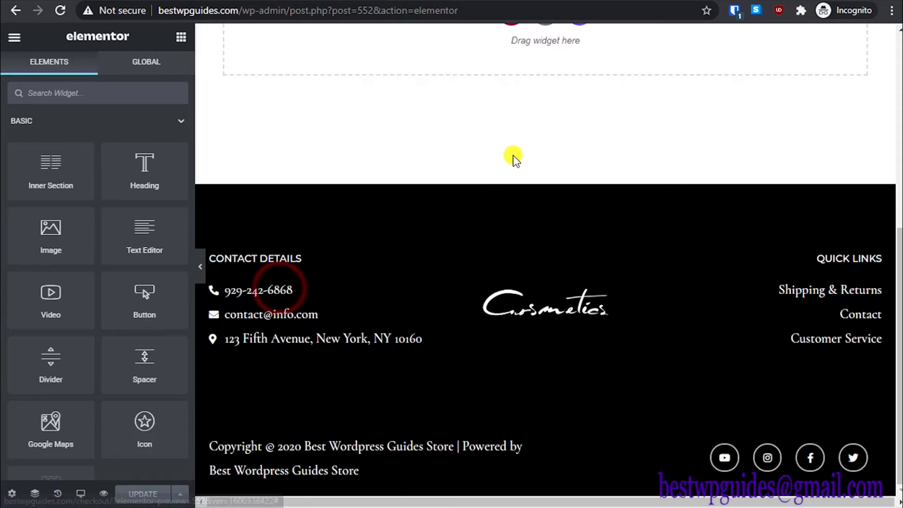
scroll(513, 155, "up", 7)
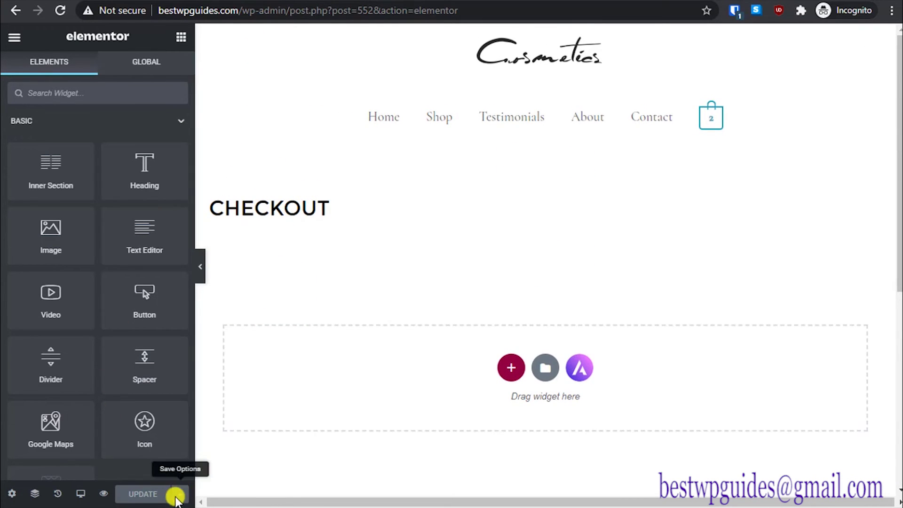
Step: View the column structures available for a new section on the Checkout page, then close the chooser
scroll(487, 266, "down", 3)
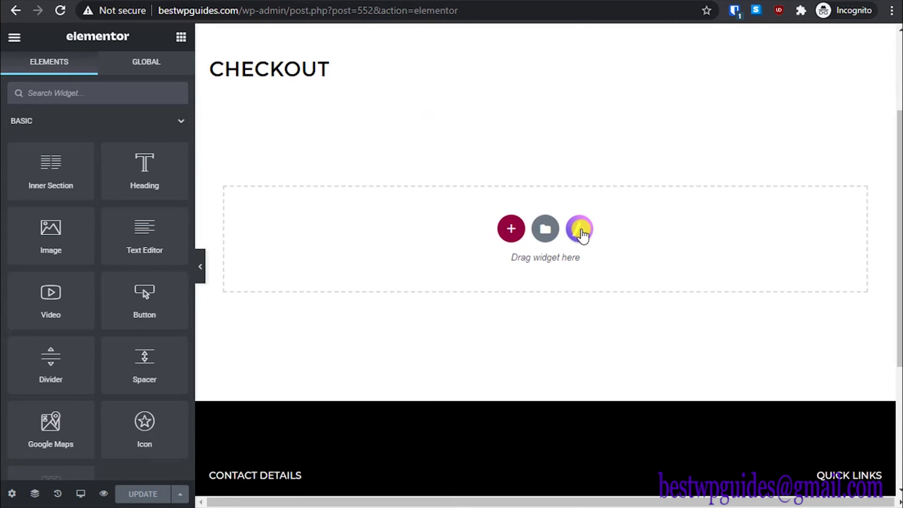
left_click(512, 228)
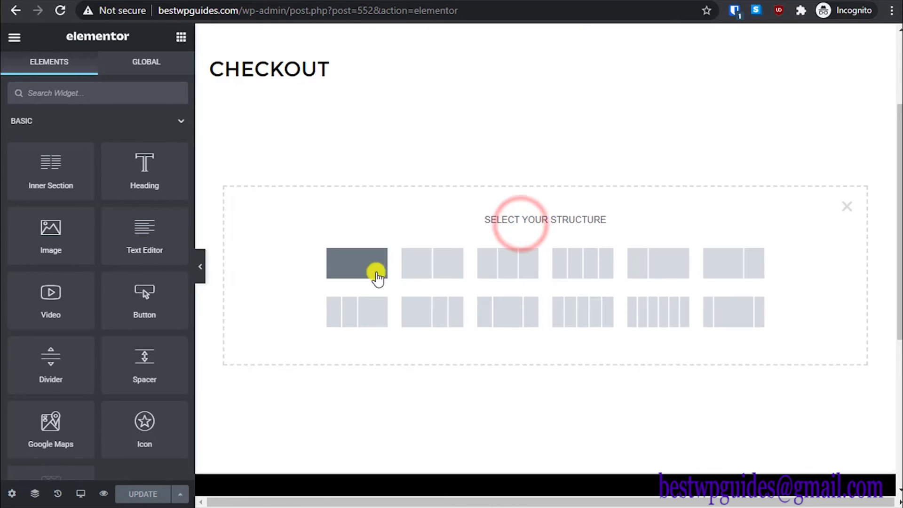
left_click(846, 207)
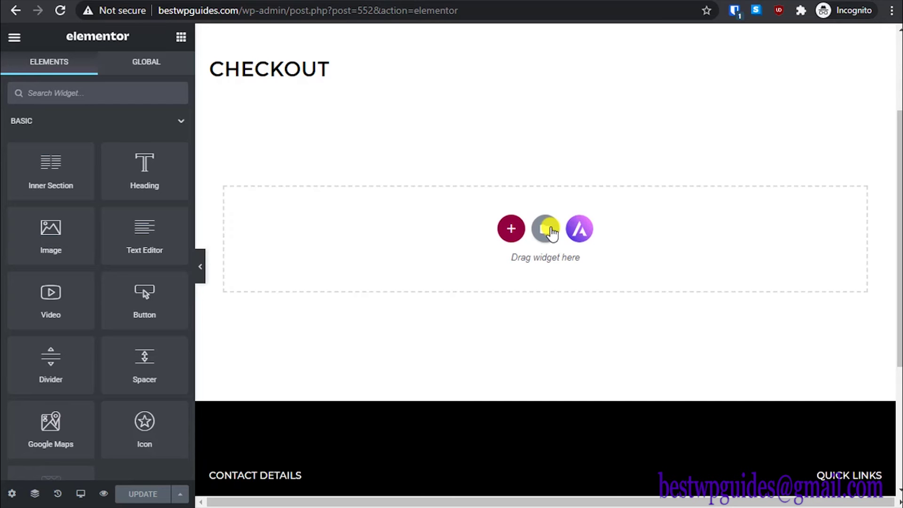
Step: Open the Astra template library's blocks and filter them by the About category
left_click(581, 230)
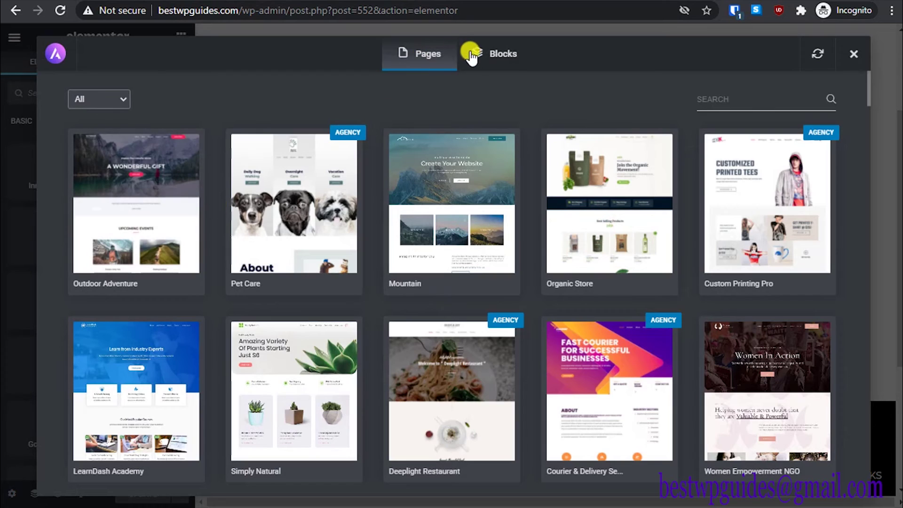
left_click(491, 57)
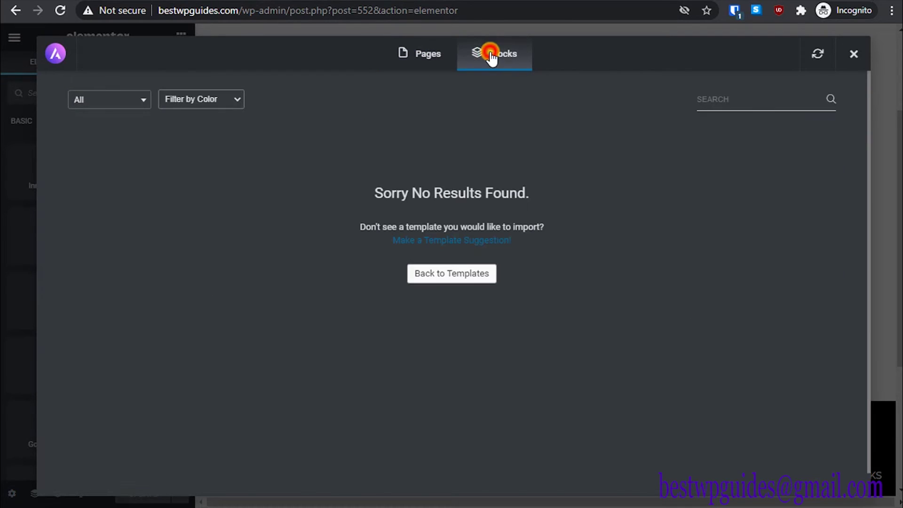
left_click(153, 100)
scroll(136, 209, "down", 3)
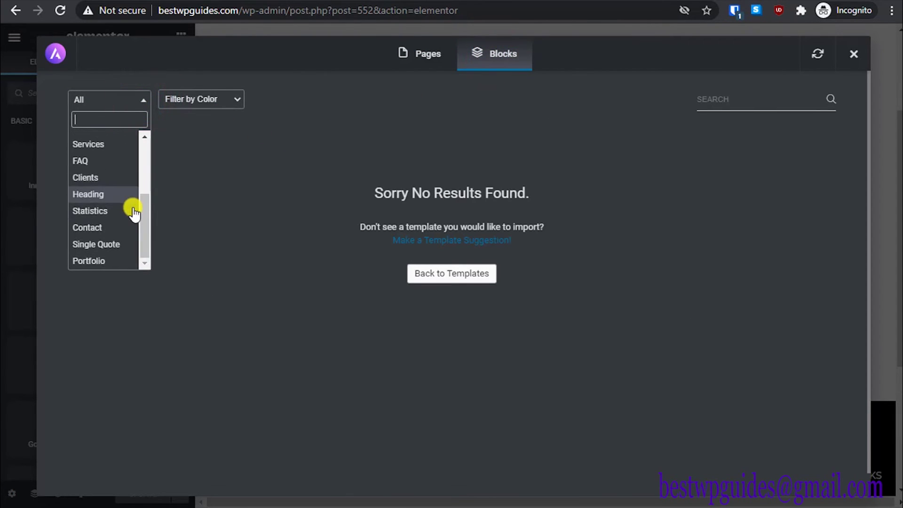
scroll(97, 220, "up", 4)
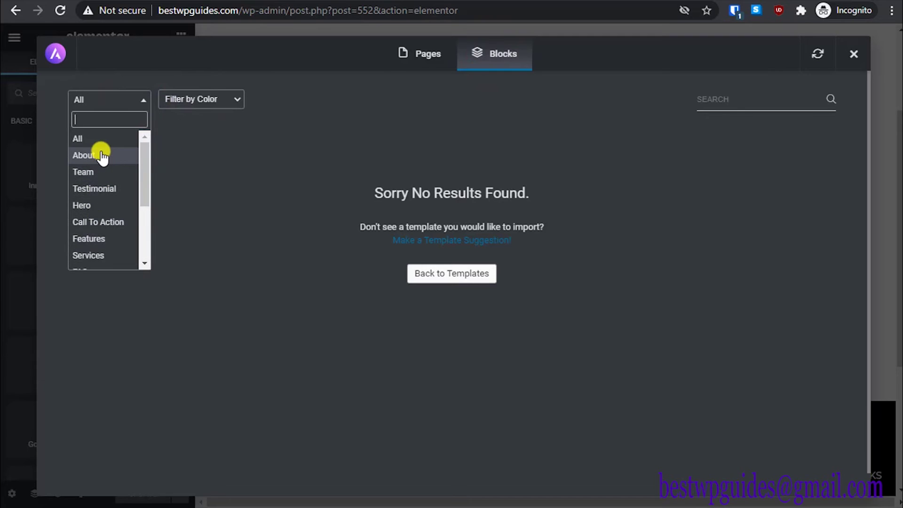
left_click(102, 155)
left_click(273, 149)
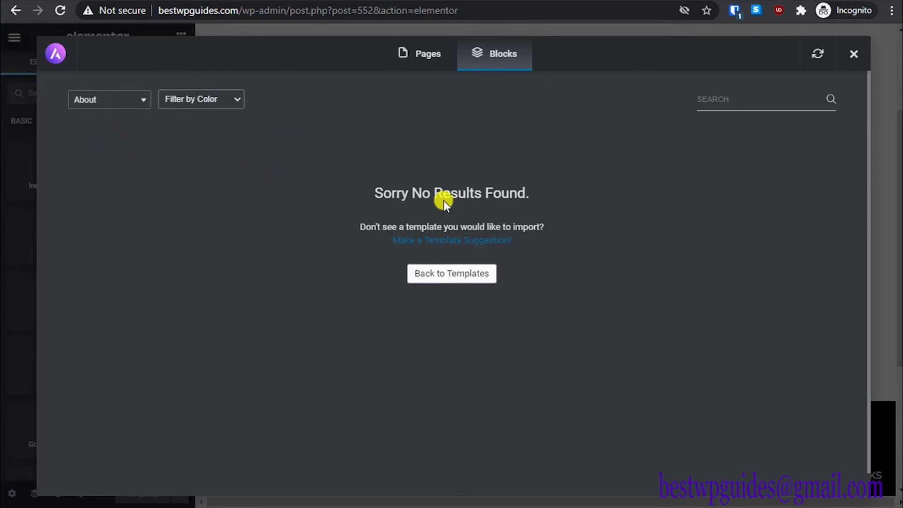
Step: Filter the Astra blocks by Light and Dark colour, and widen the category filter to All
left_click(205, 102)
left_click(204, 125)
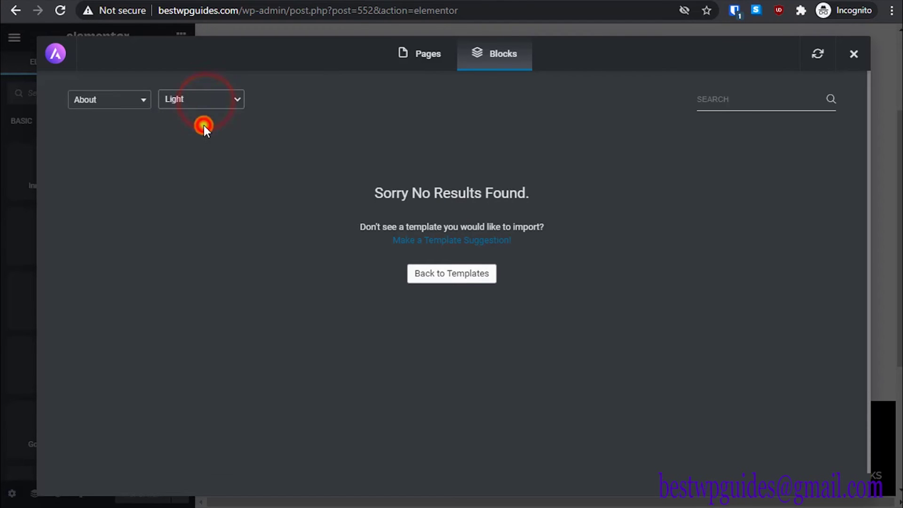
left_click(208, 98)
left_click(191, 136)
left_click(135, 97)
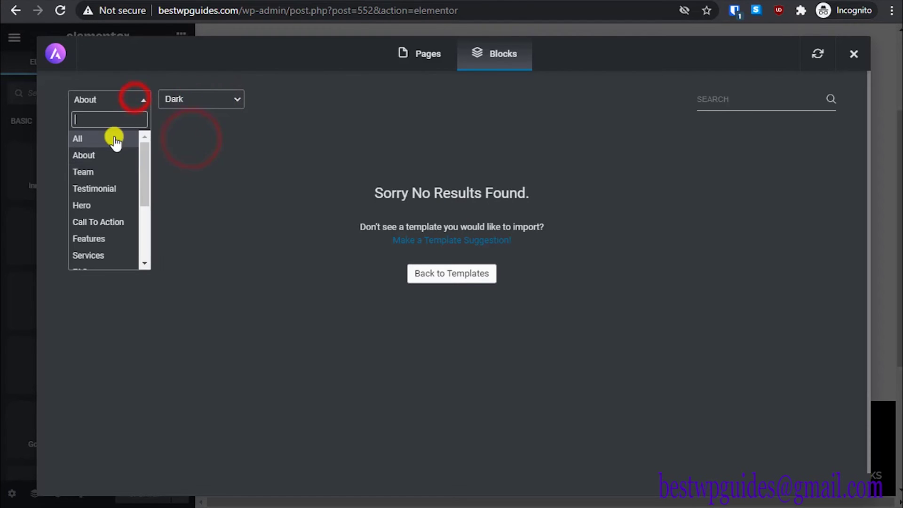
left_click(114, 138)
left_click(187, 188)
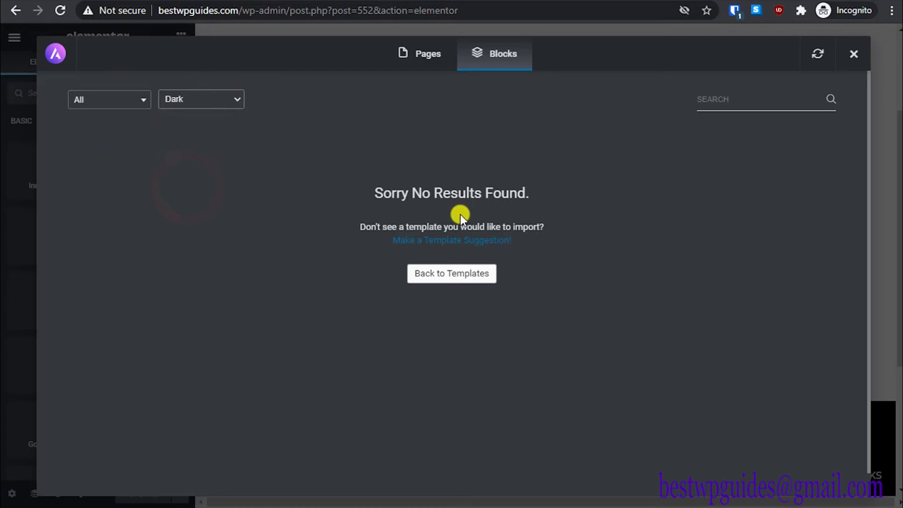
scroll(461, 214, "down", 1)
Step: Browse the page templates offered in the Astra template library
left_click(425, 54)
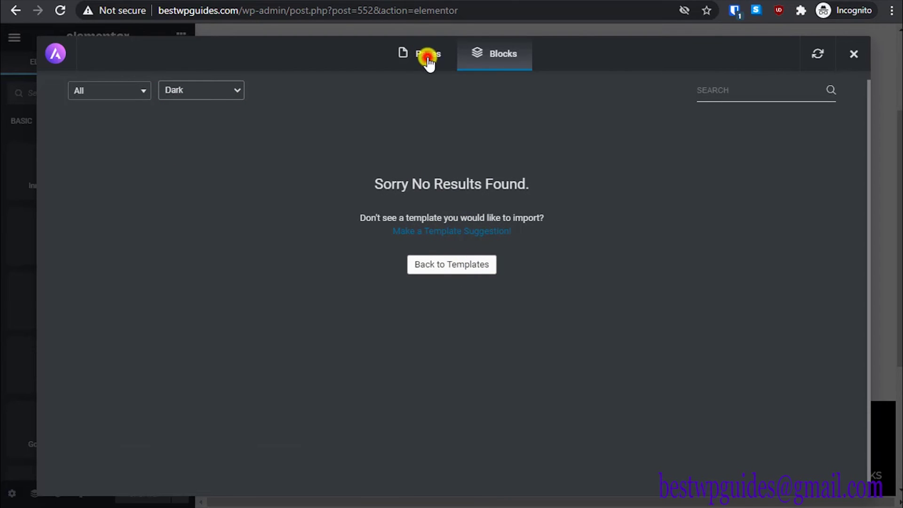
scroll(301, 231, "down", 3)
scroll(303, 230, "down", 15)
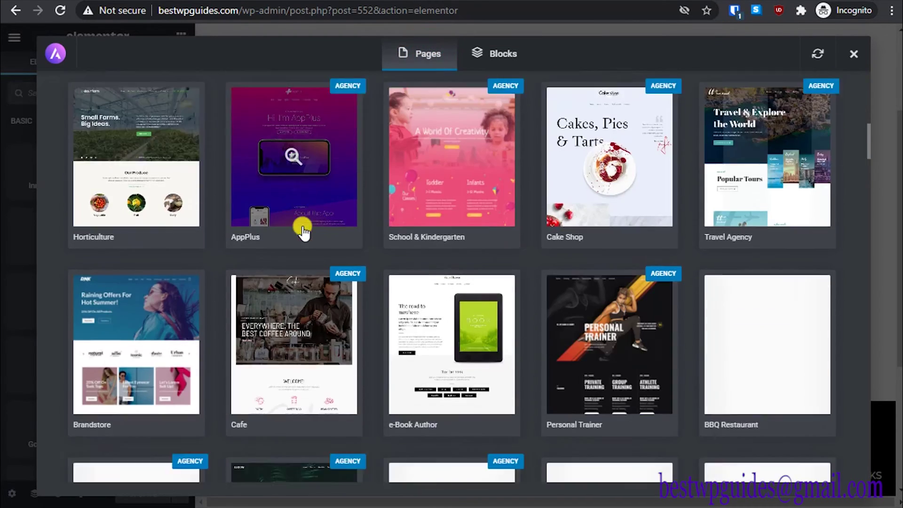
scroll(303, 231, "down", 3)
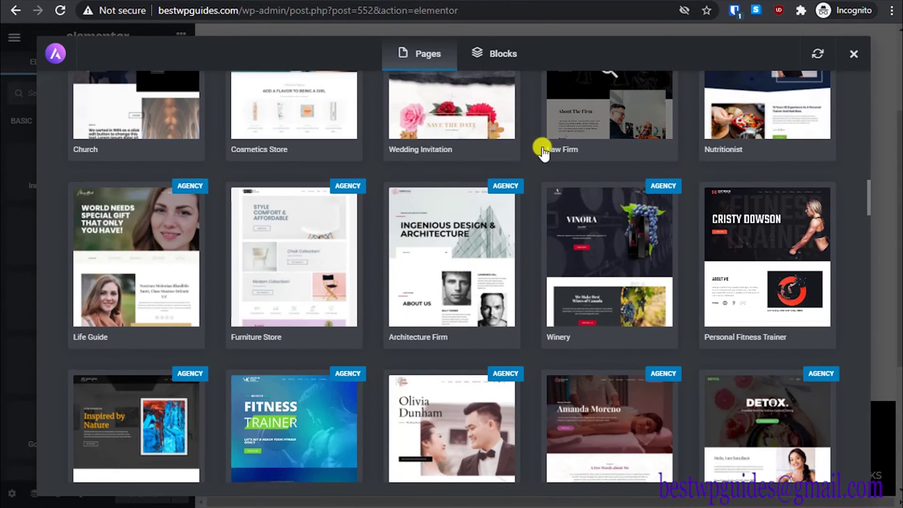
scroll(541, 147, "up", 18)
scroll(544, 148, "up", 2)
Step: Return to the Astra blocks, sync the template library and close it
left_click(514, 59)
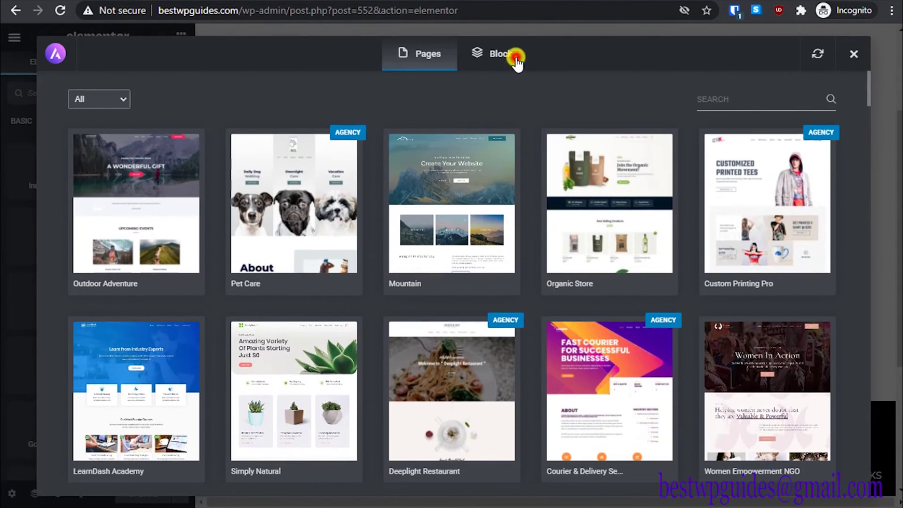
left_click(817, 54)
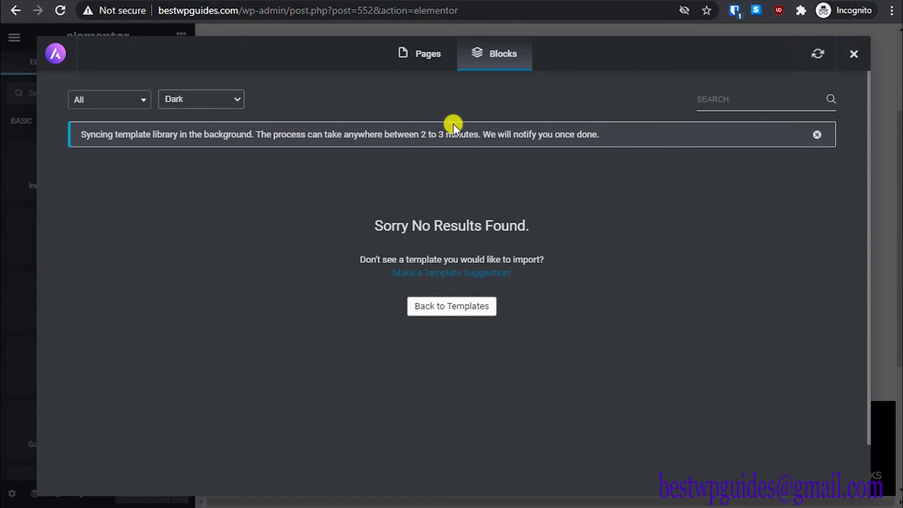
left_click(817, 53)
left_click(853, 56)
scroll(405, 264, "down", 3)
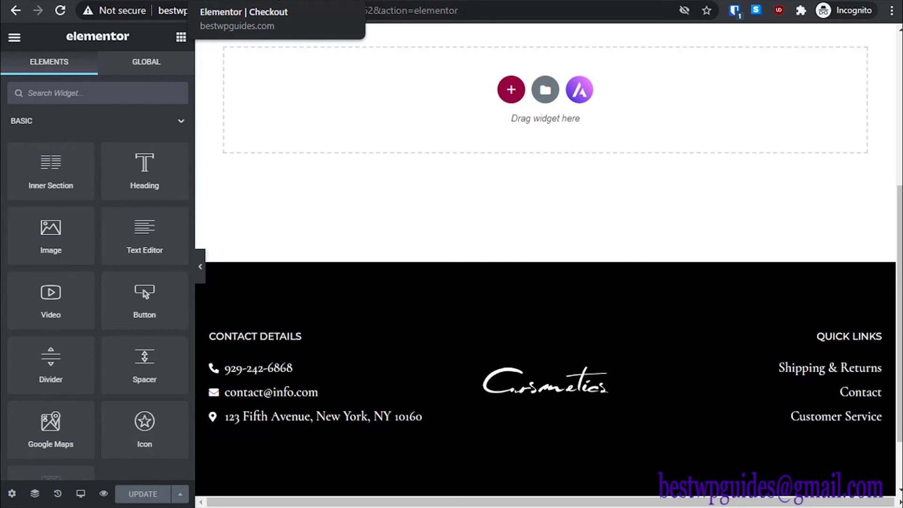
Step: Switch to the Starter Templates browser tab, dismiss the import message and open the WordPress dashboard
left_click(235, 1)
left_click(272, 1)
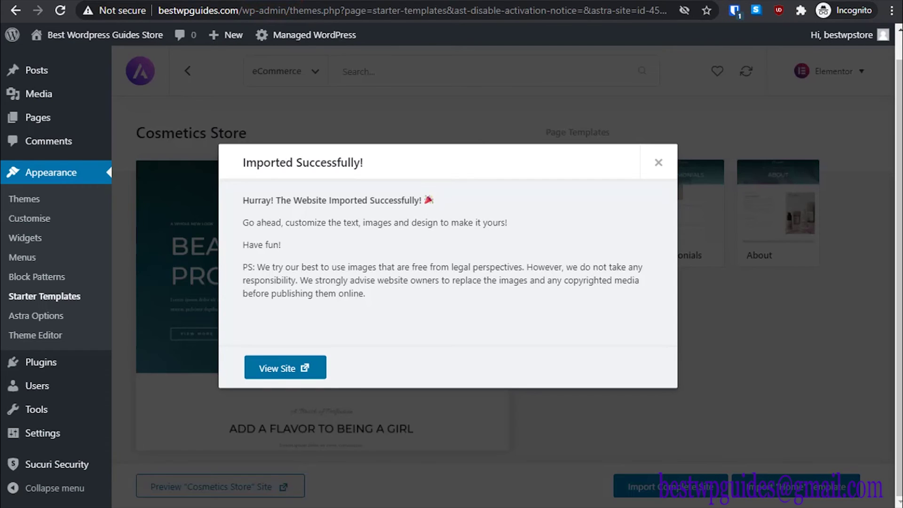
left_click(649, 161)
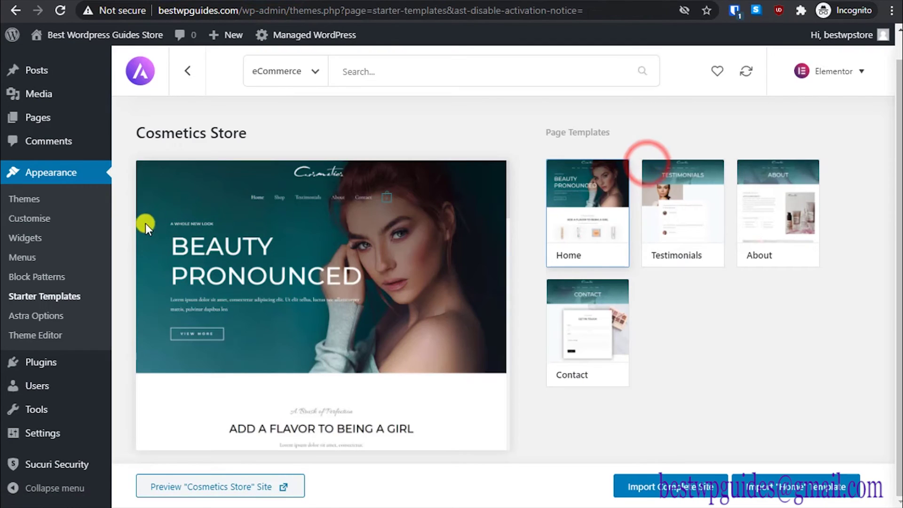
scroll(168, 229, "up", 1)
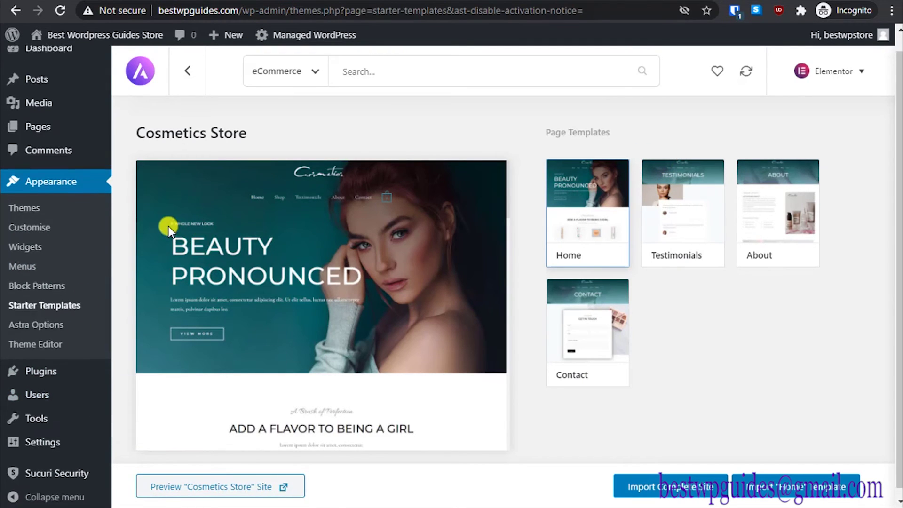
scroll(169, 229, "up", 1)
left_click(61, 62)
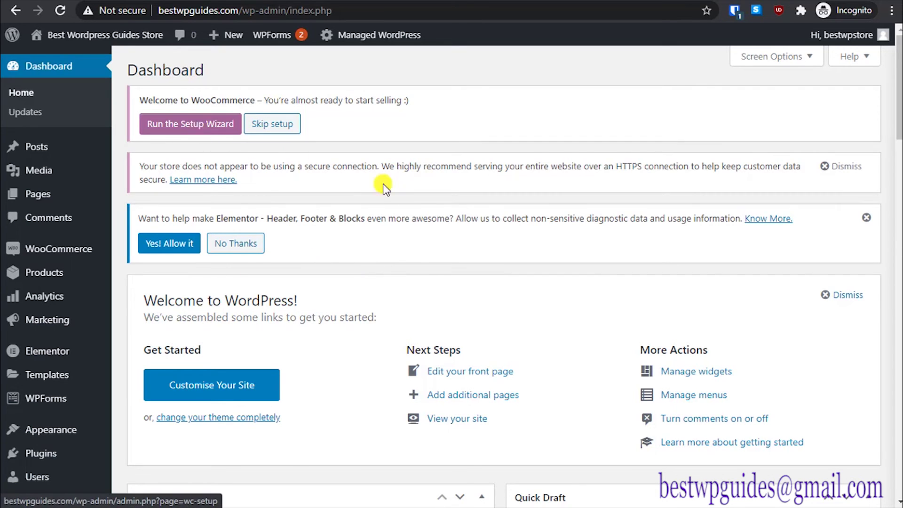
Step: Start the WooCommerce setup wizard, view its Store Details form and go back to the dashboard
scroll(383, 184, "down", 3)
scroll(412, 190, "up", 3)
left_click(210, 126)
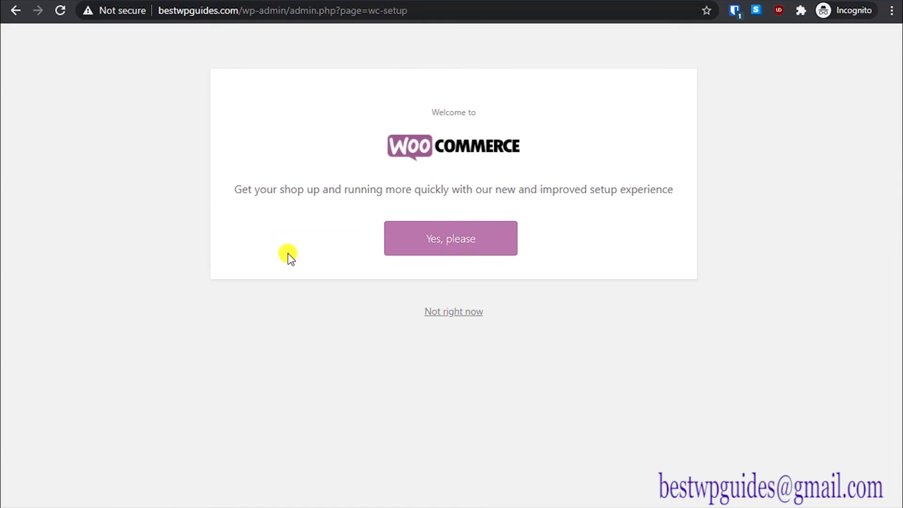
left_click(444, 239)
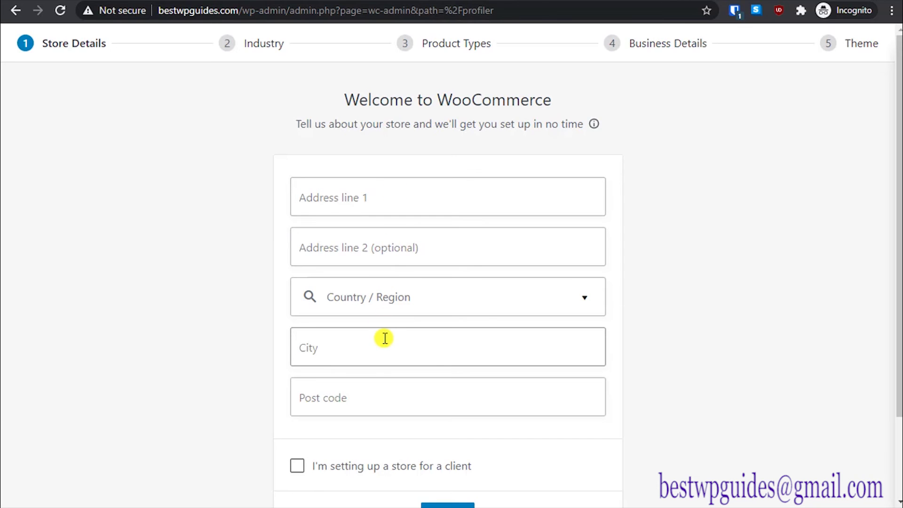
scroll(182, 355, "down", 2)
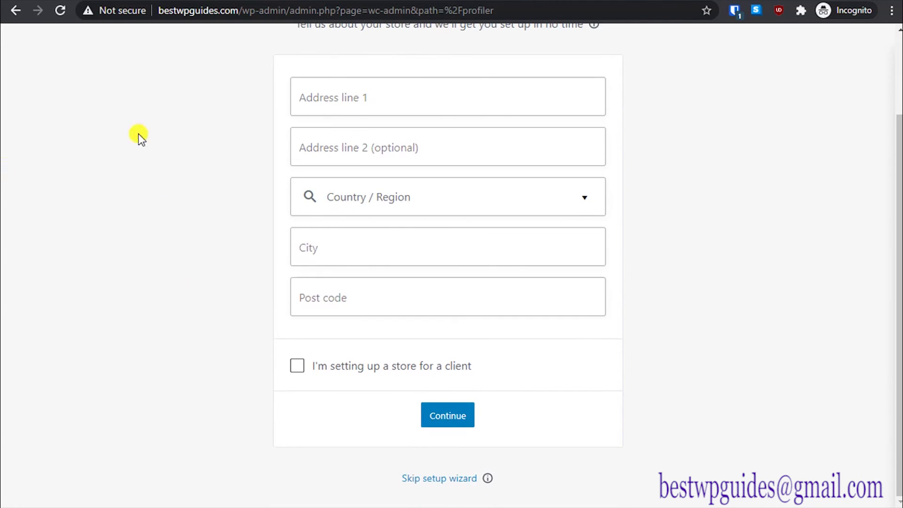
left_click(15, 7)
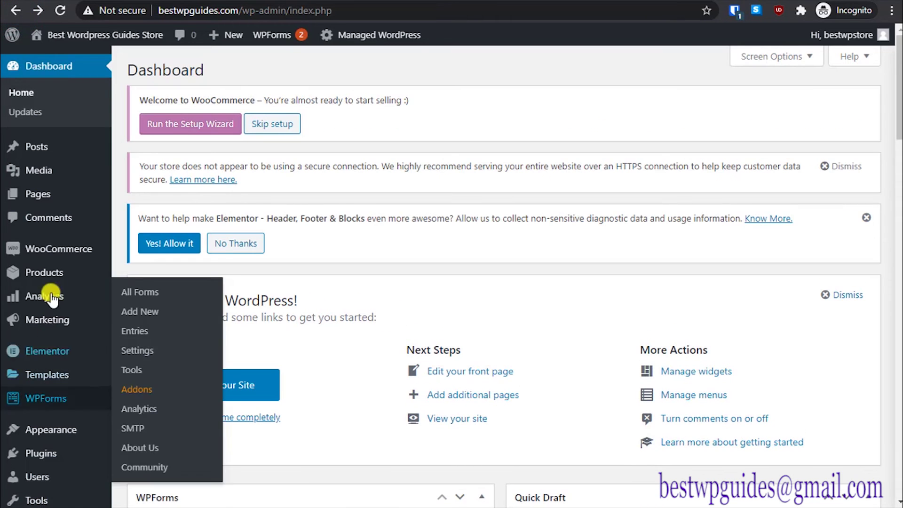
Step: Open the list of all WooCommerce products and look through the imported demo items
mouse_move(68, 249)
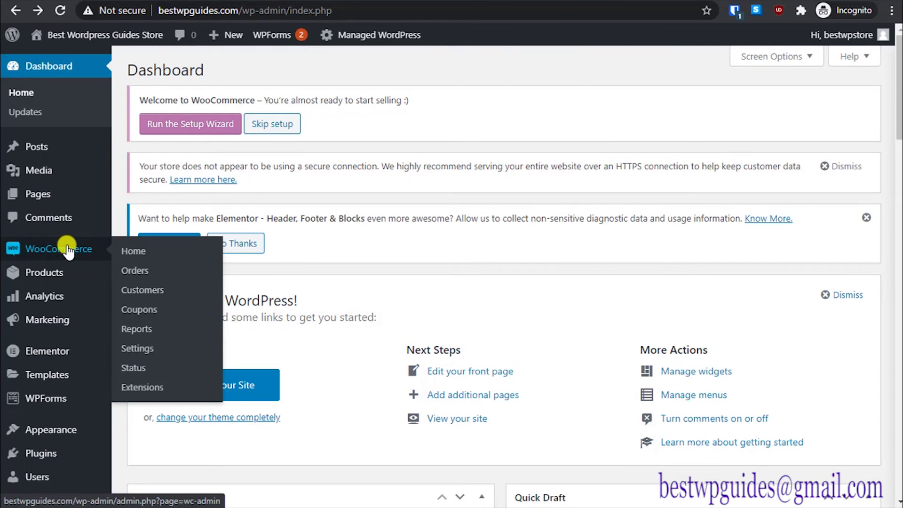
mouse_move(67, 272)
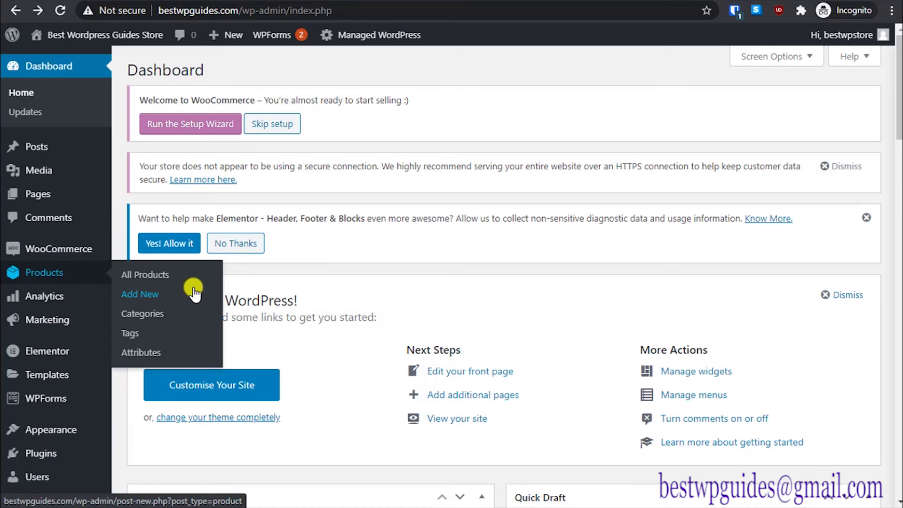
left_click(142, 272)
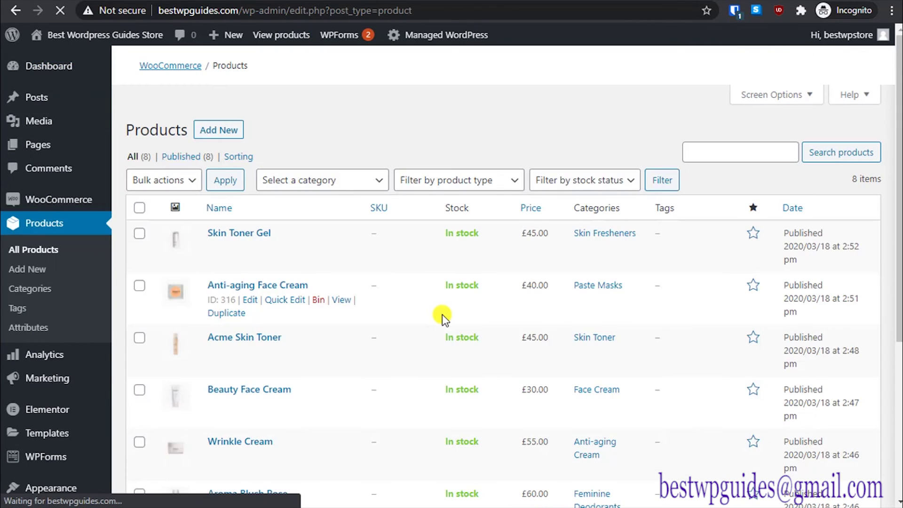
scroll(442, 312, "down", 4)
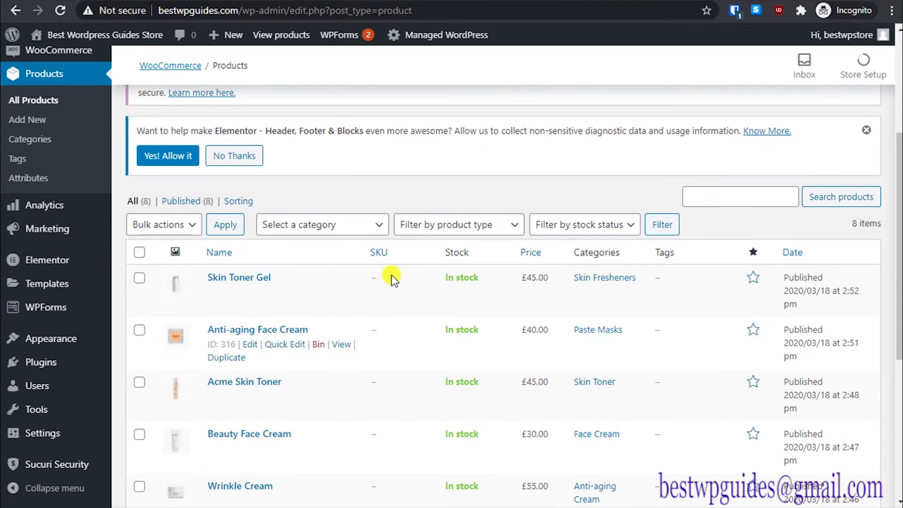
scroll(384, 323, "down", 3)
scroll(382, 328, "down", 3)
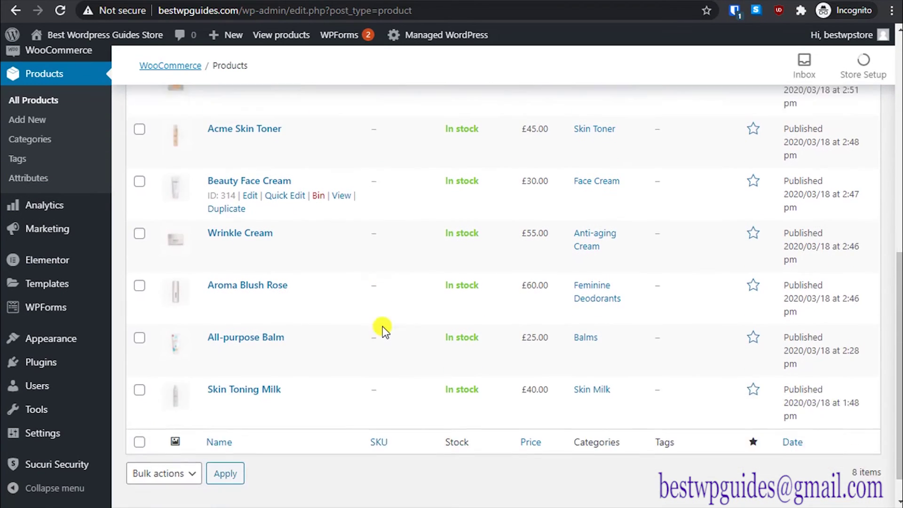
scroll(382, 326, "up", 6)
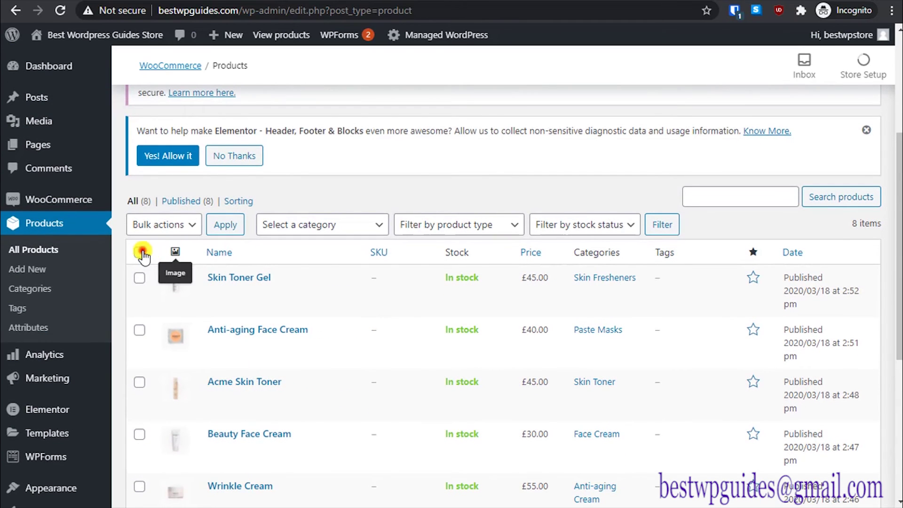
Step: Select all listed products and view the available bulk actions without applying one
left_click(141, 253)
left_click(176, 226)
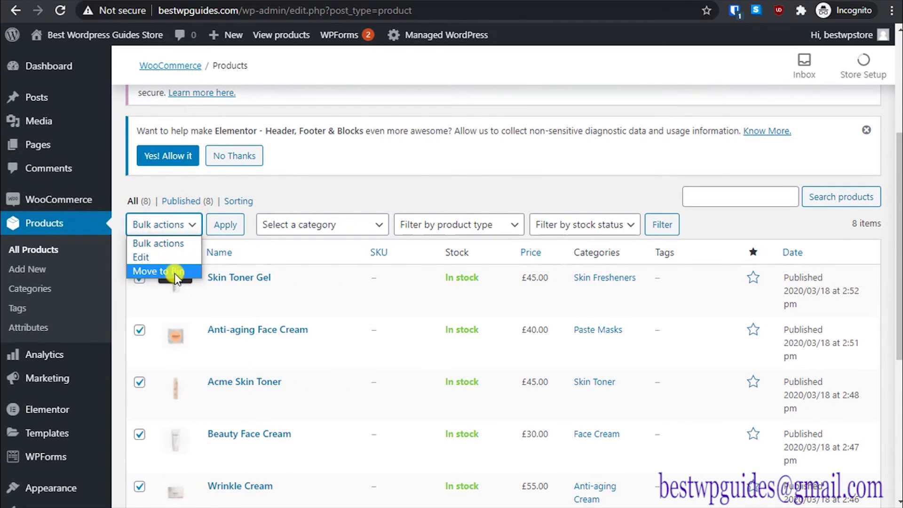
left_click(336, 190)
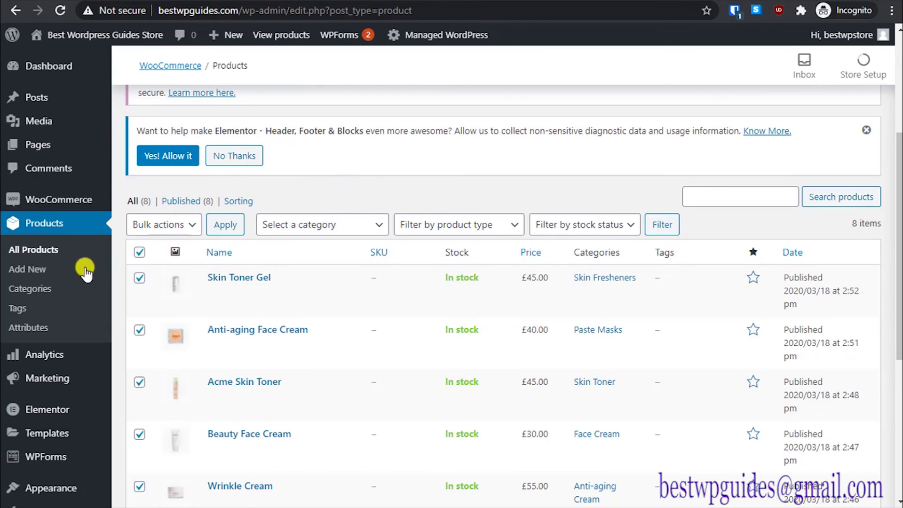
Step: Open the form for adding a new product and go through its name and description fields to Product data
left_click(31, 269)
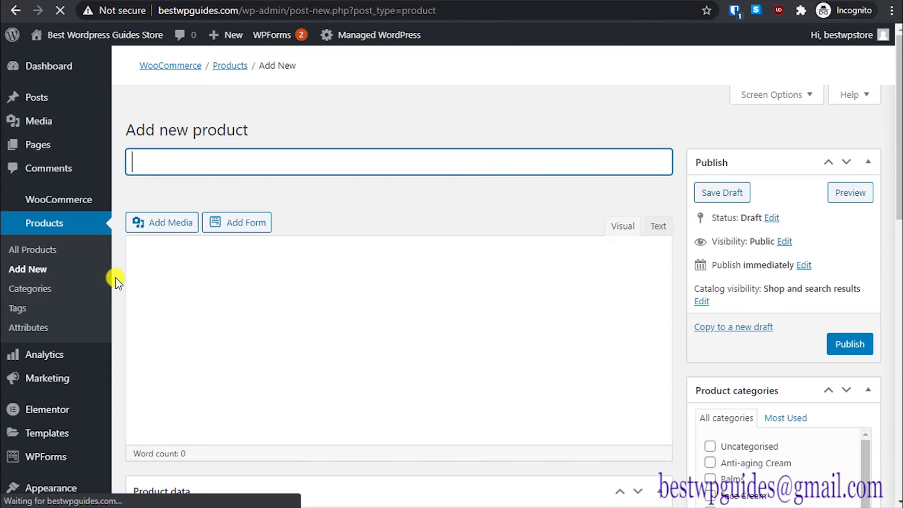
scroll(301, 278, "down", 3)
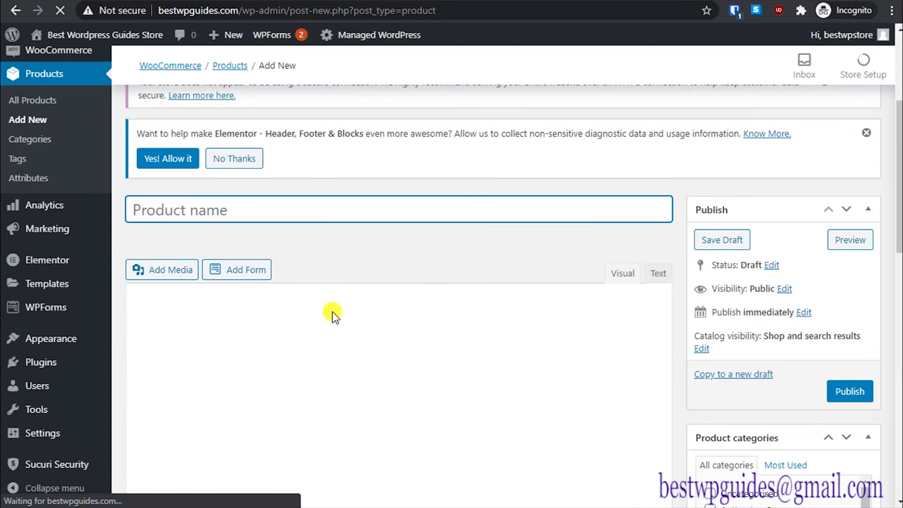
left_click(312, 212)
scroll(315, 235, "down", 3)
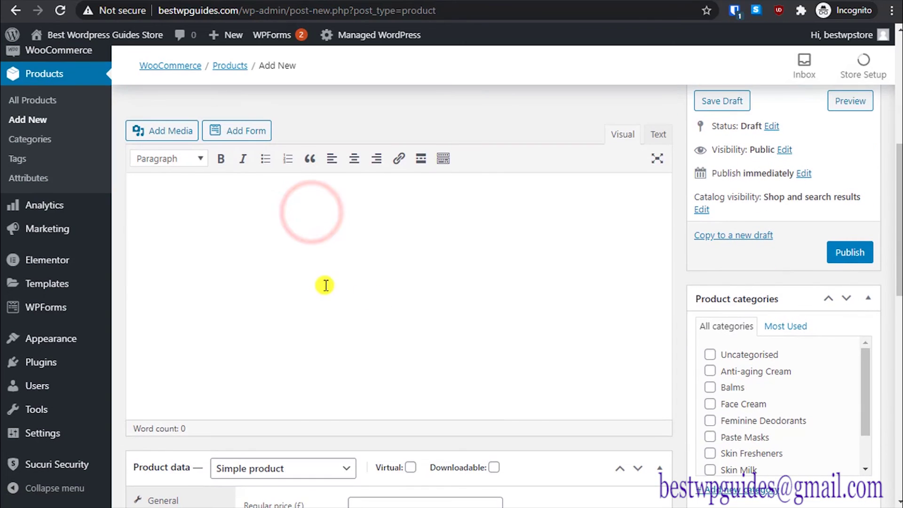
left_click(324, 284)
scroll(401, 300, "down", 5)
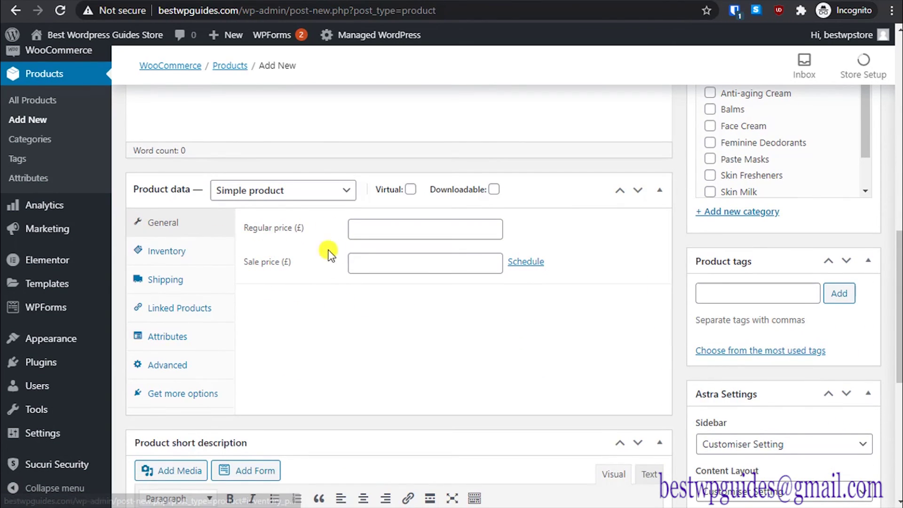
Step: View the product type choices, keep Simple product, and check the Virtual and Downloadable options
left_click(254, 201)
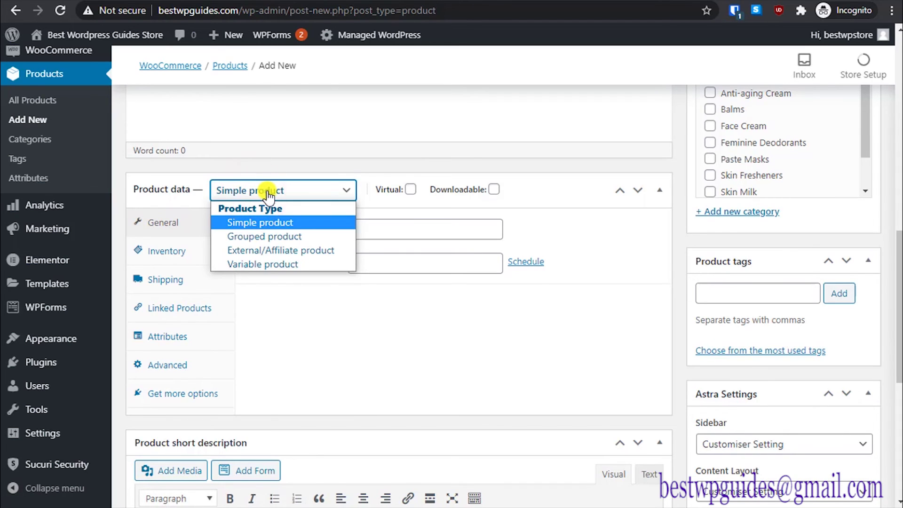
left_click(308, 225)
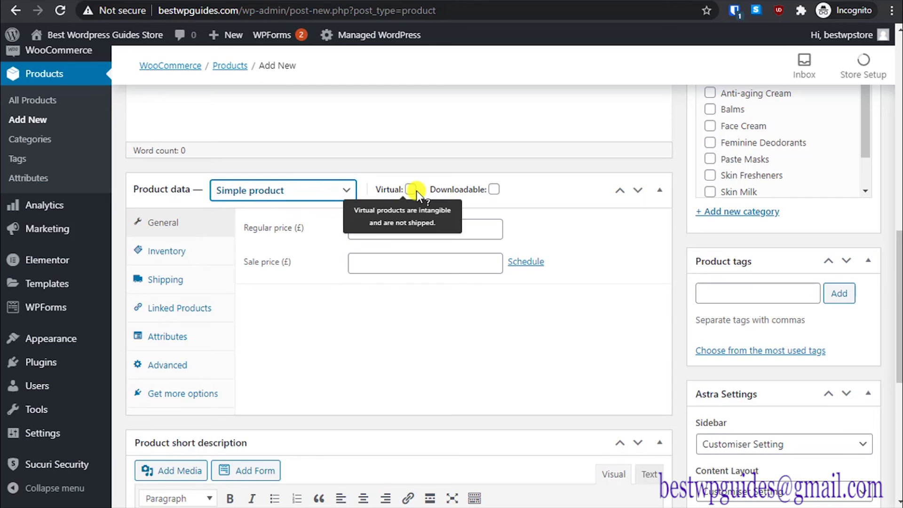
mouse_move(492, 192)
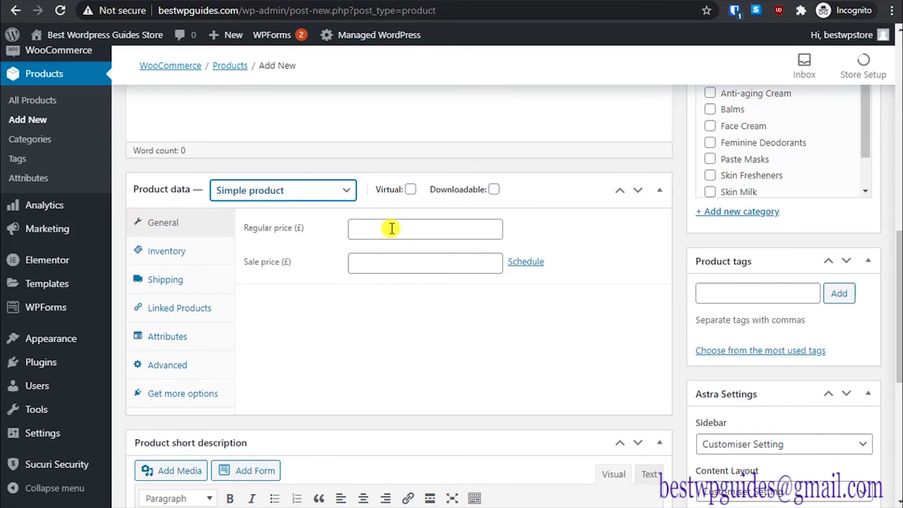
Step: Examine the new product's Attributes, Inventory and Shipping settings
left_click(178, 337)
left_click(347, 225)
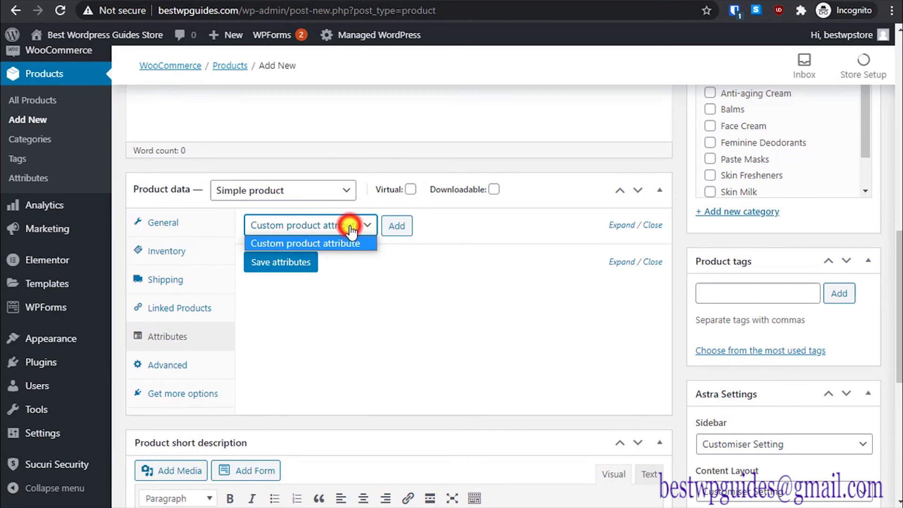
left_click(348, 226)
left_click(198, 249)
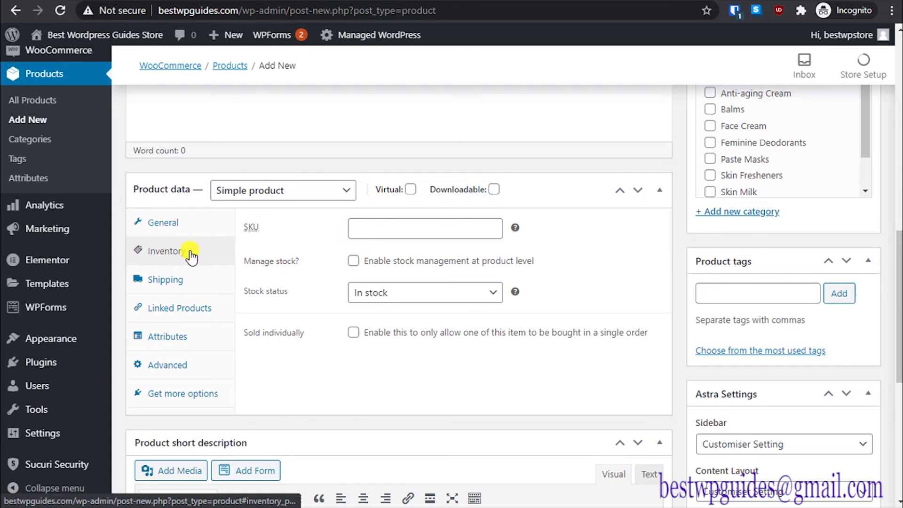
left_click(200, 284)
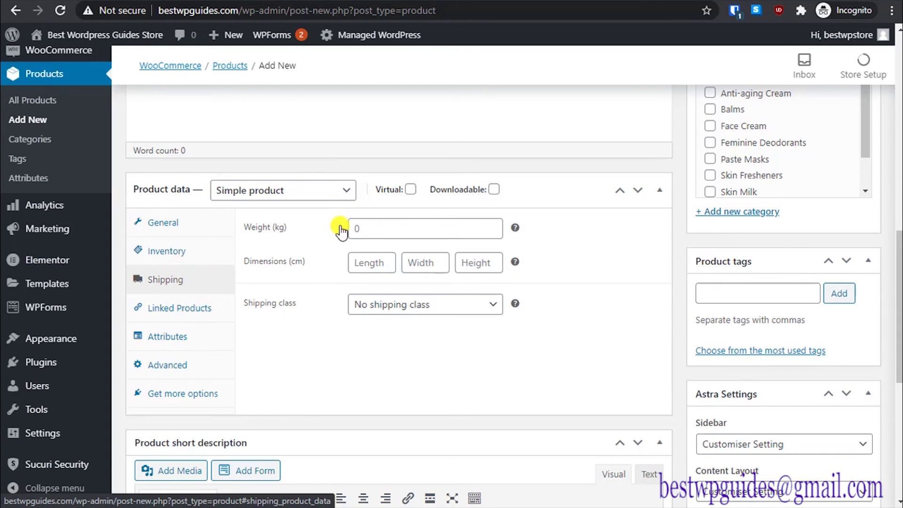
Step: Examine the new product's Linked Products, Attributes, General price and Advanced settings
left_click(174, 308)
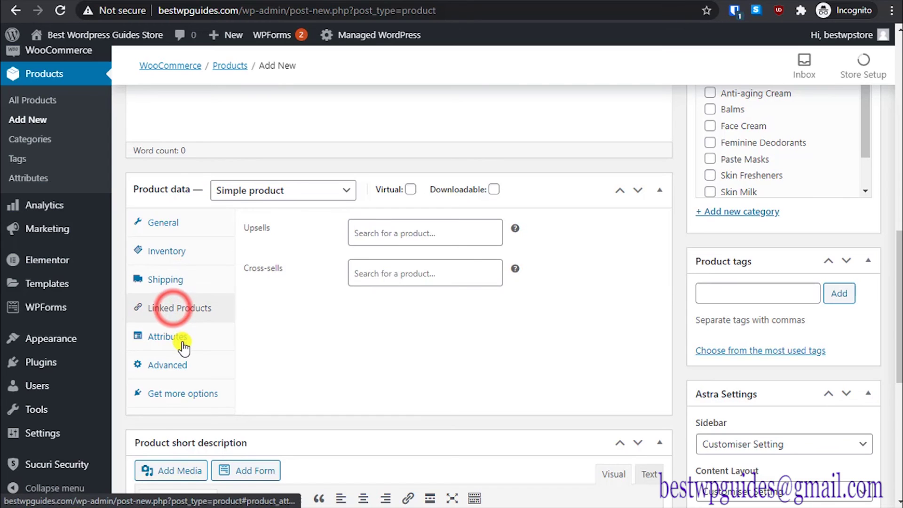
left_click(177, 337)
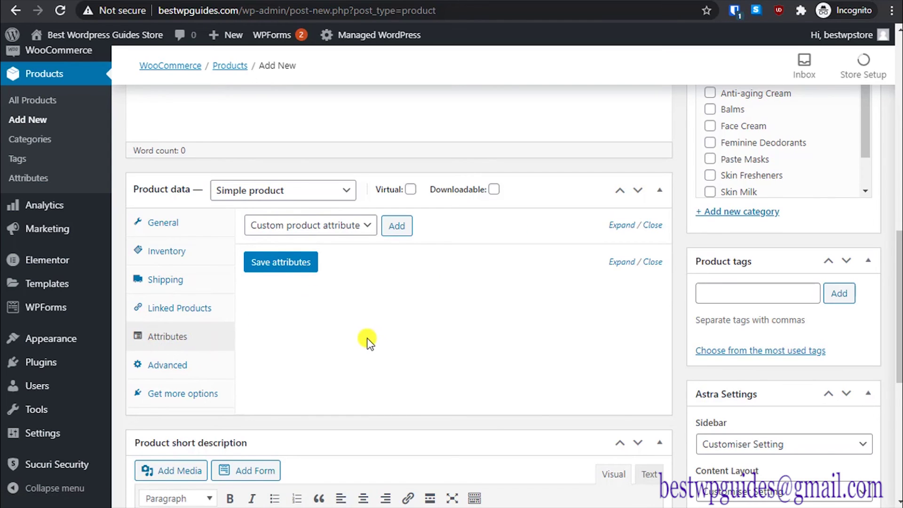
left_click(163, 221)
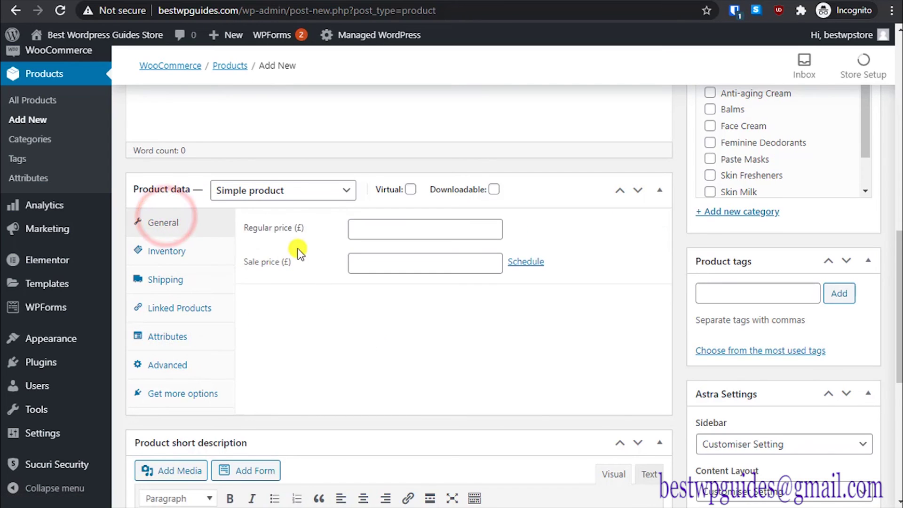
left_click(193, 369)
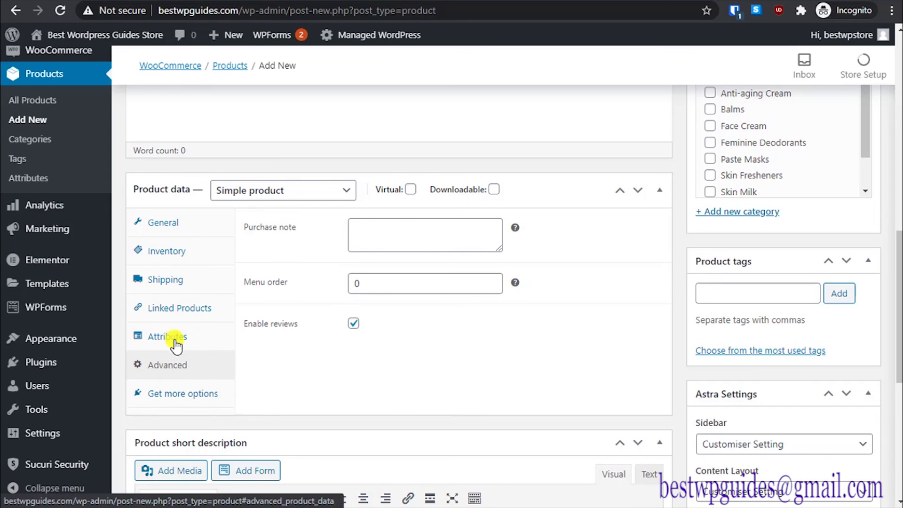
Step: View the new product's short description editor, and return to its name field and Publish options without publishing
scroll(292, 348, "down", 4)
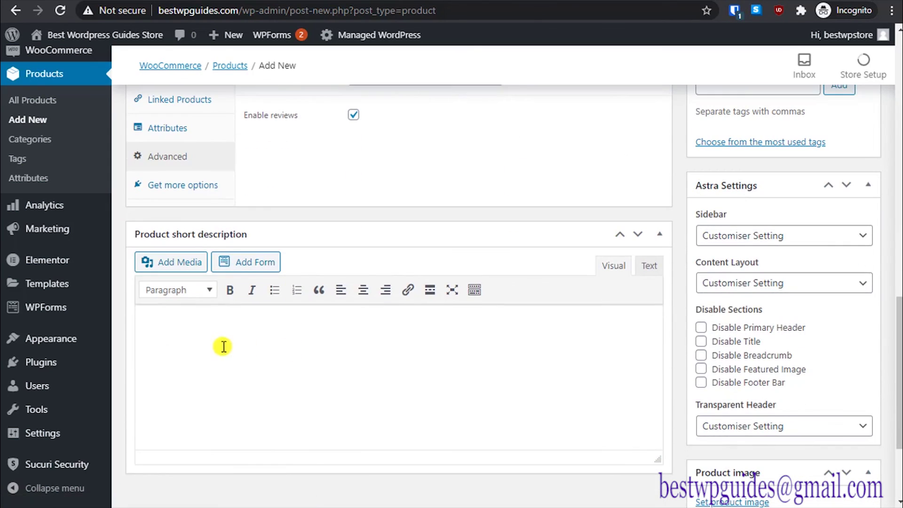
left_click(234, 335)
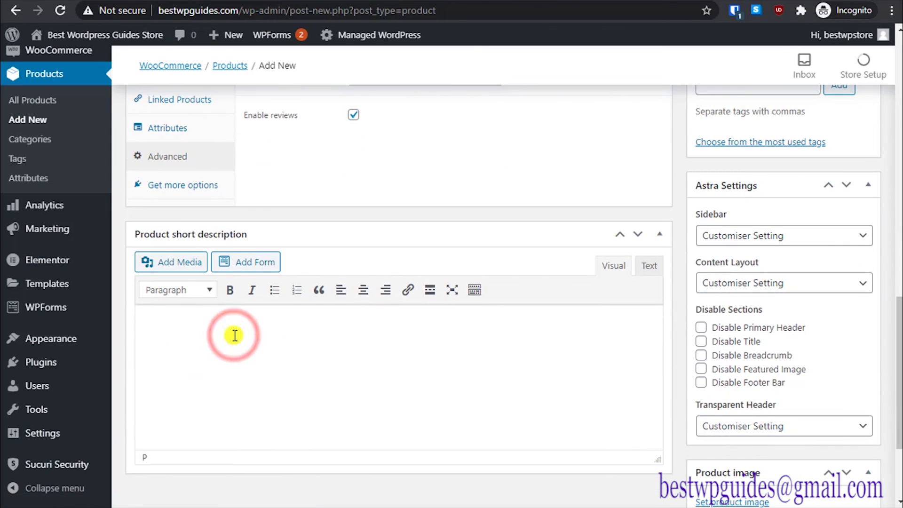
scroll(234, 335, "down", 3)
scroll(234, 335, "up", 8)
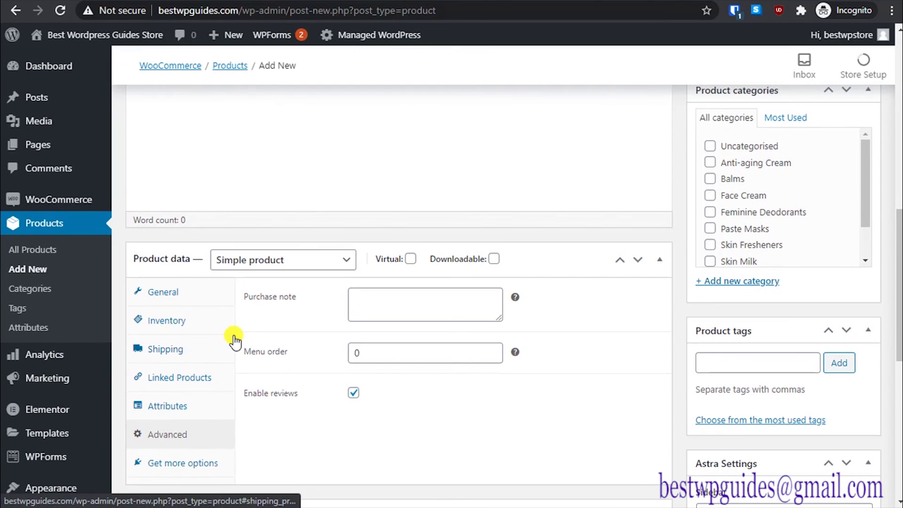
scroll(234, 338, "up", 10)
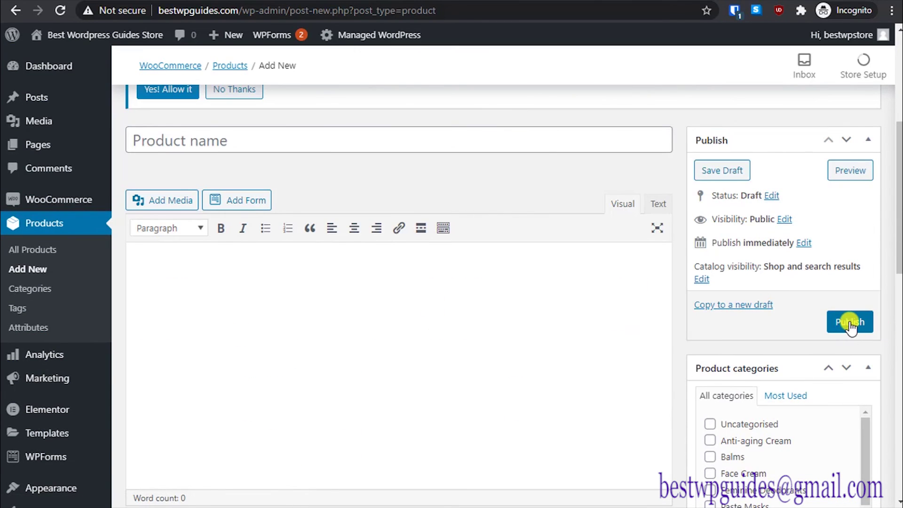
Step: Return to the list of all products and open Skin Toner Gel for editing
left_click(51, 253)
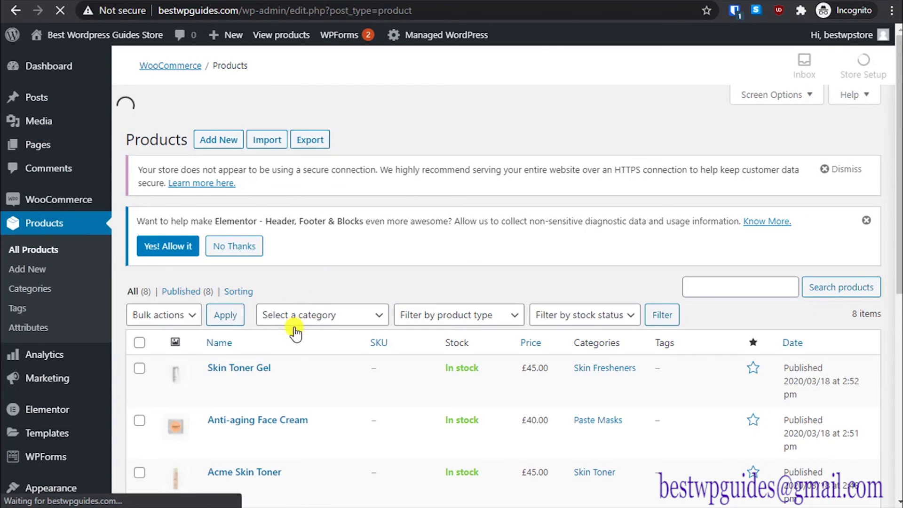
scroll(288, 312, "down", 3)
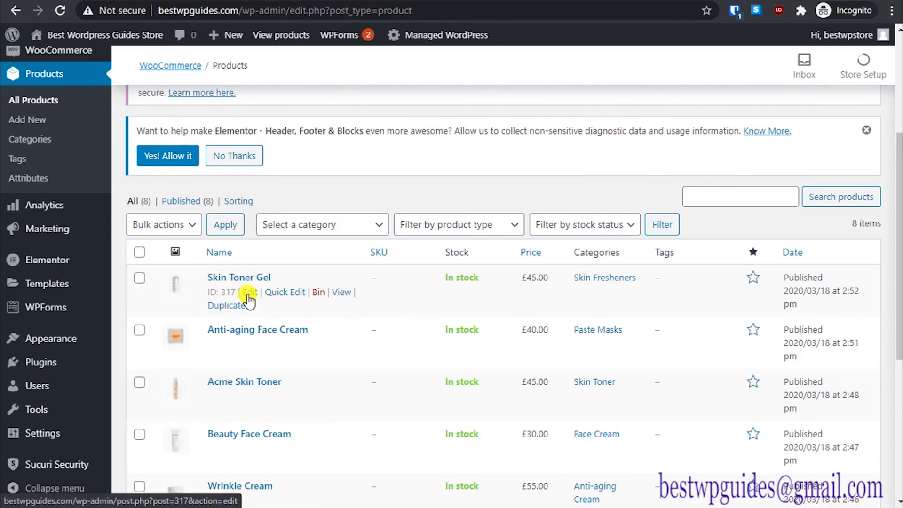
left_click(248, 294)
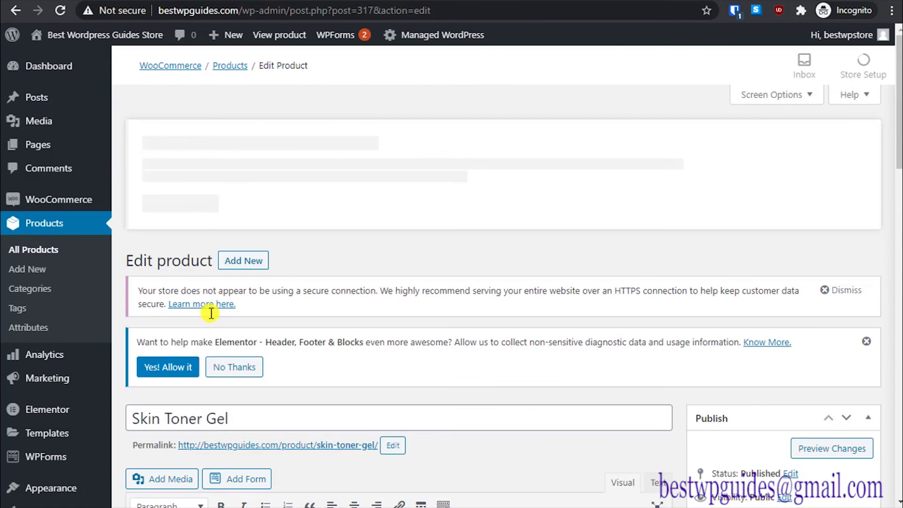
scroll(211, 318, "down", 3)
scroll(210, 316, "down", 2)
scroll(211, 313, "up", 2)
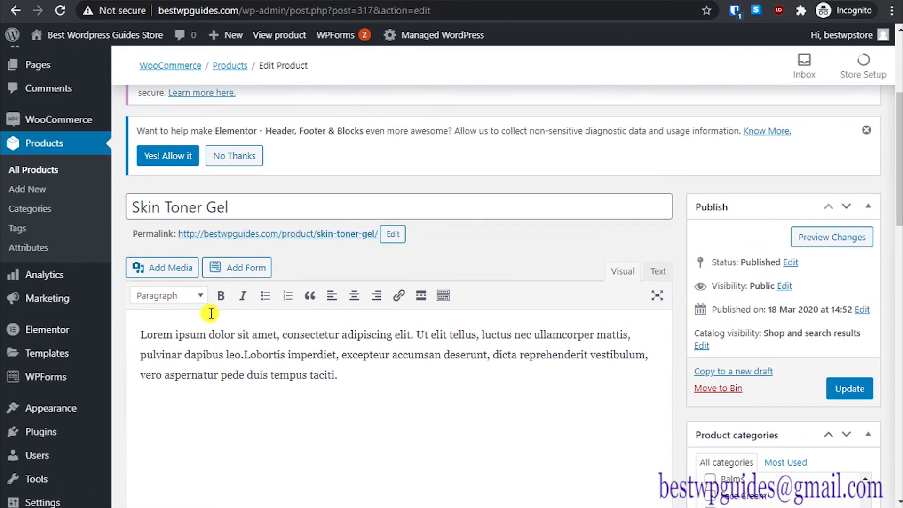
Step: Go through Skin Toner Gel's name, description and Product data without changing them
left_click(252, 197)
scroll(288, 322, "down", 2)
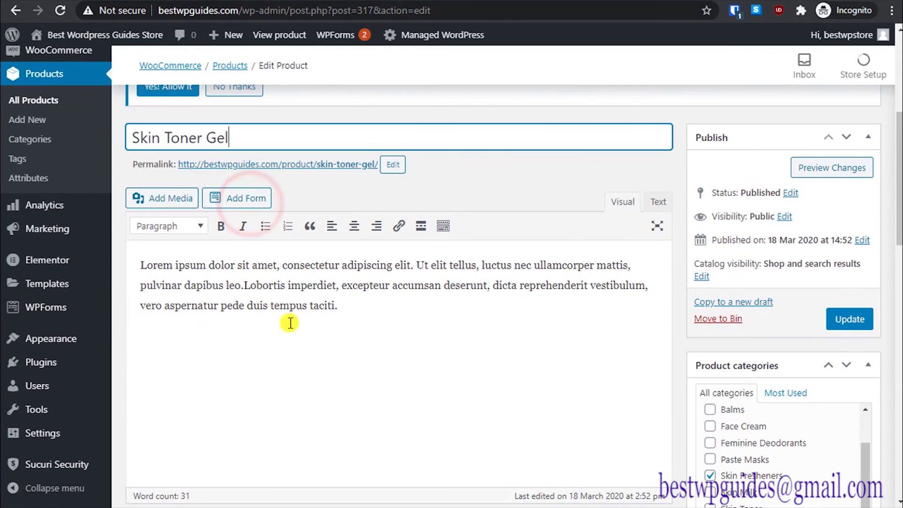
left_click(292, 299)
scroll(338, 392, "down", 13)
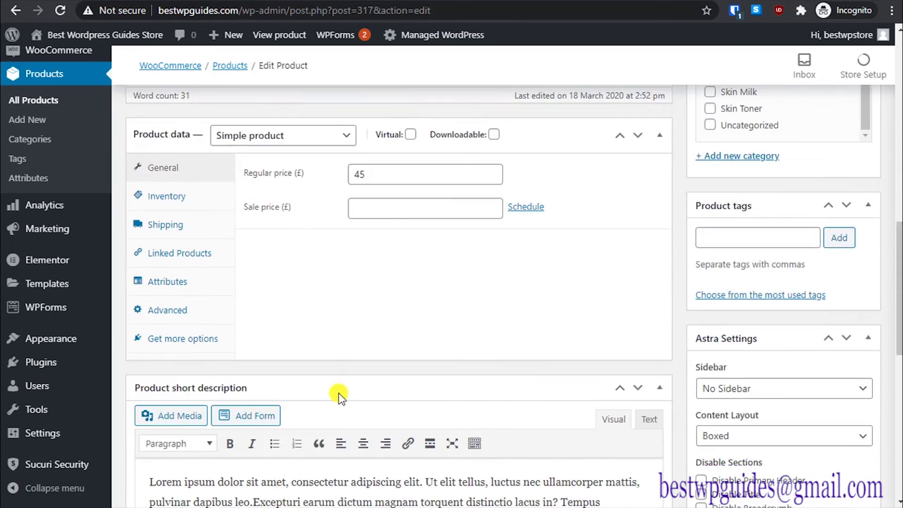
scroll(340, 393, "up", 15)
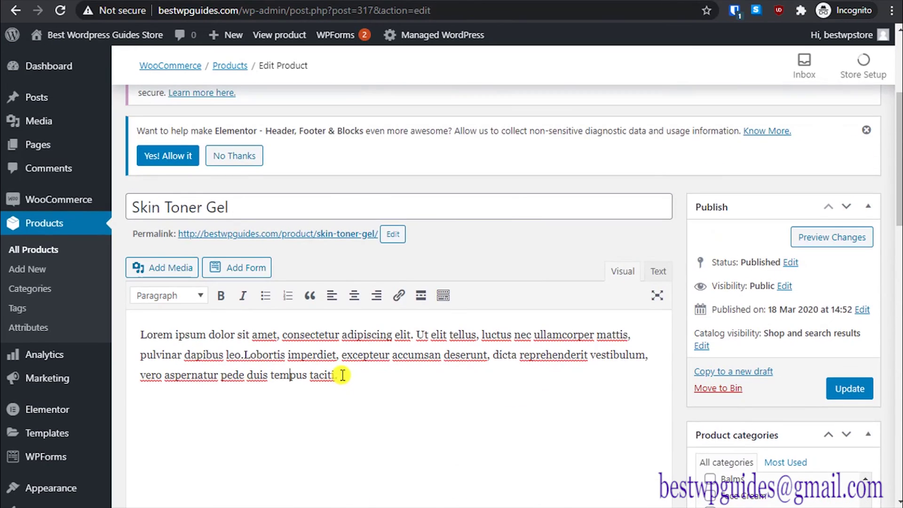
Step: Check Skin Toner Gel's regular price and Inventory settings, view the stock status choices and keep In stock
scroll(342, 375, "down", 8)
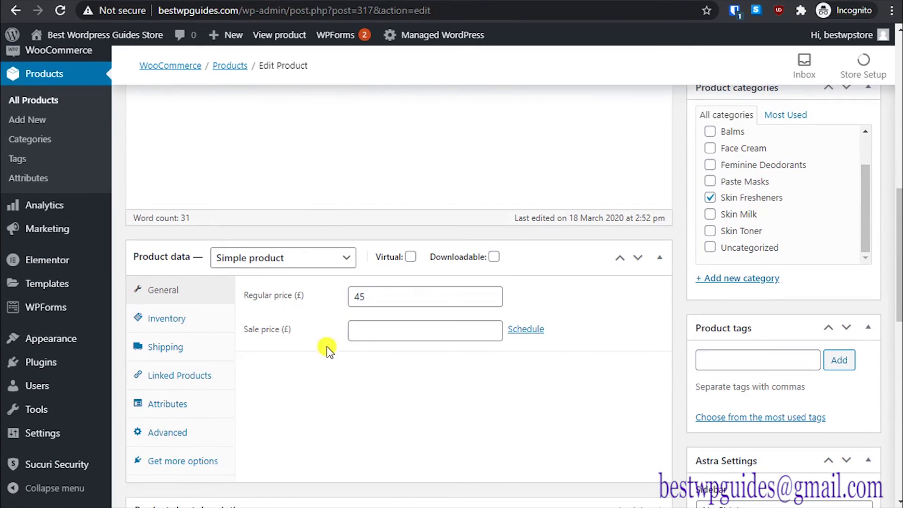
left_click(367, 296)
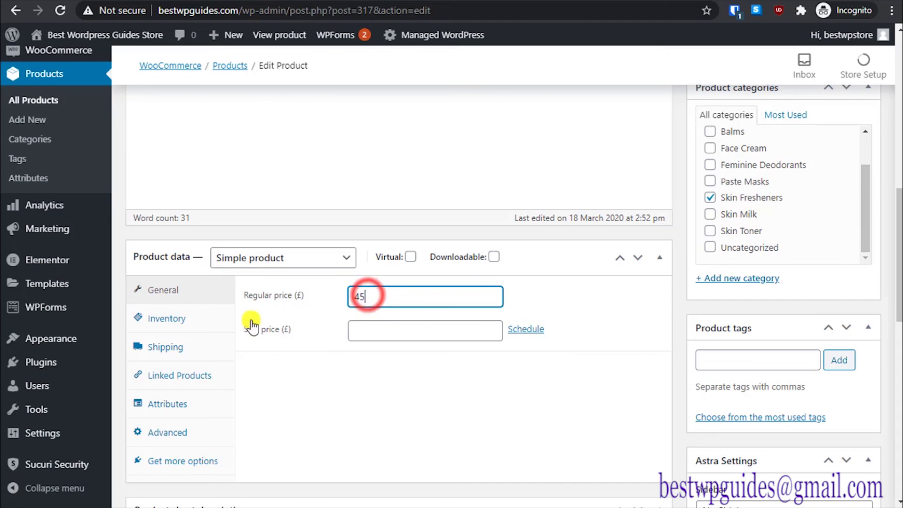
left_click(196, 324)
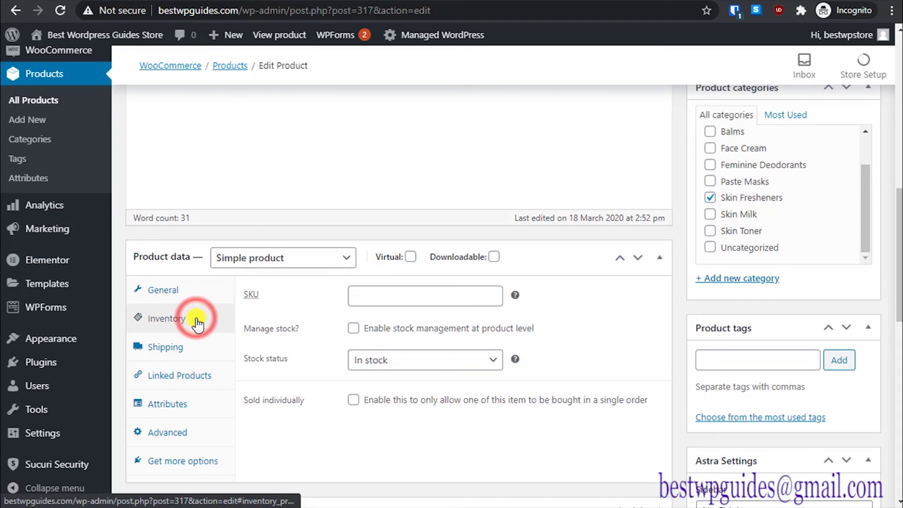
left_click(431, 370)
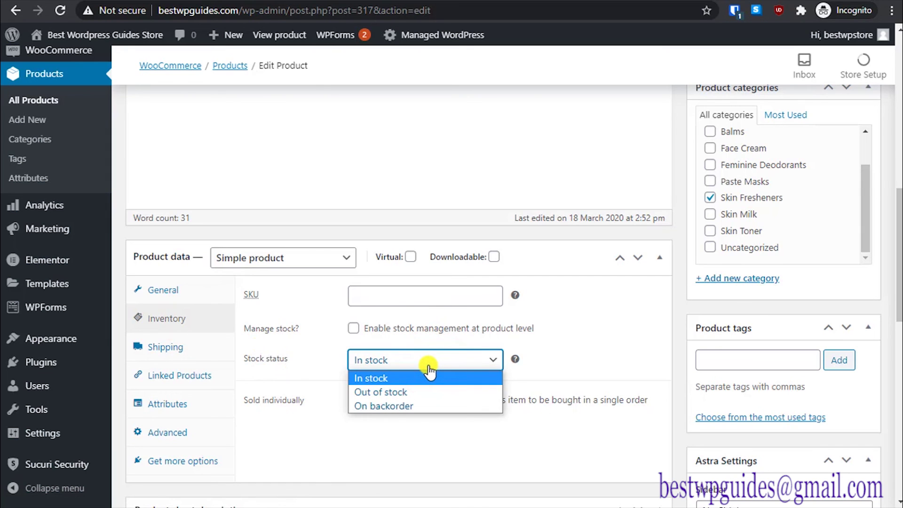
left_click(429, 376)
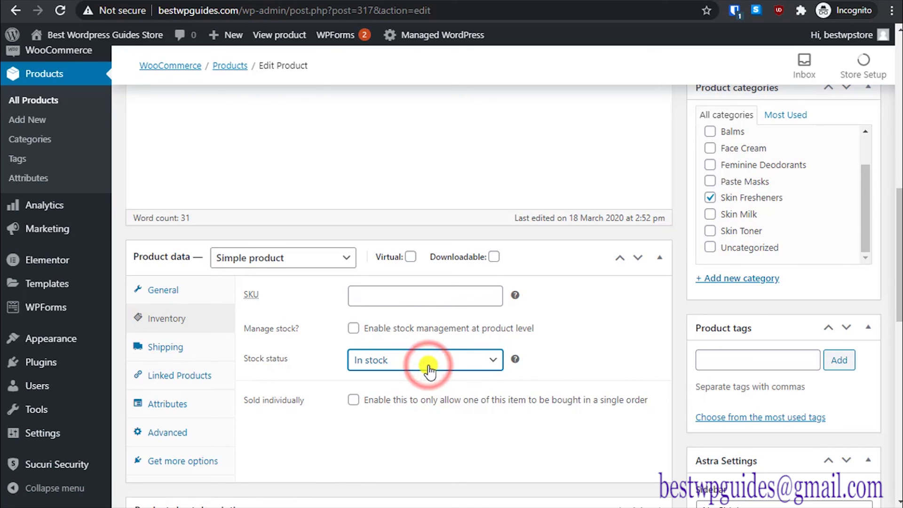
scroll(248, 354, "down", 6)
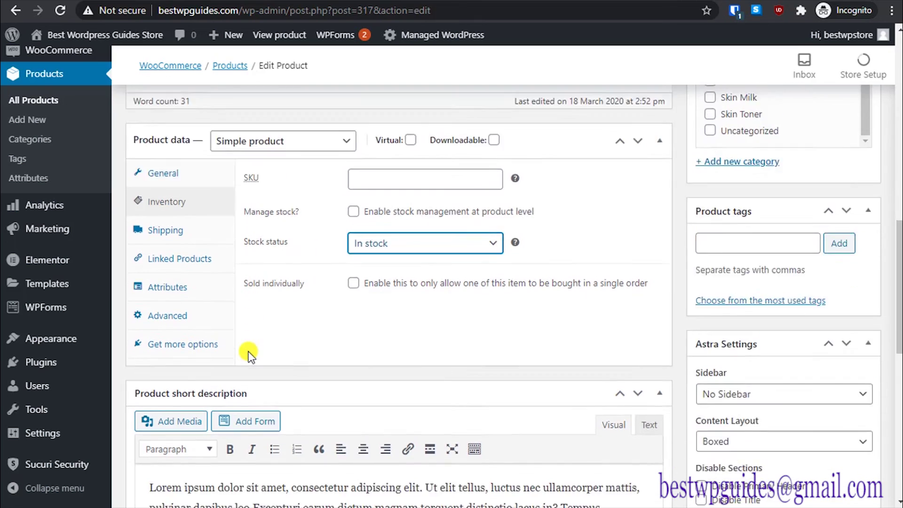
scroll(248, 351, "up", 15)
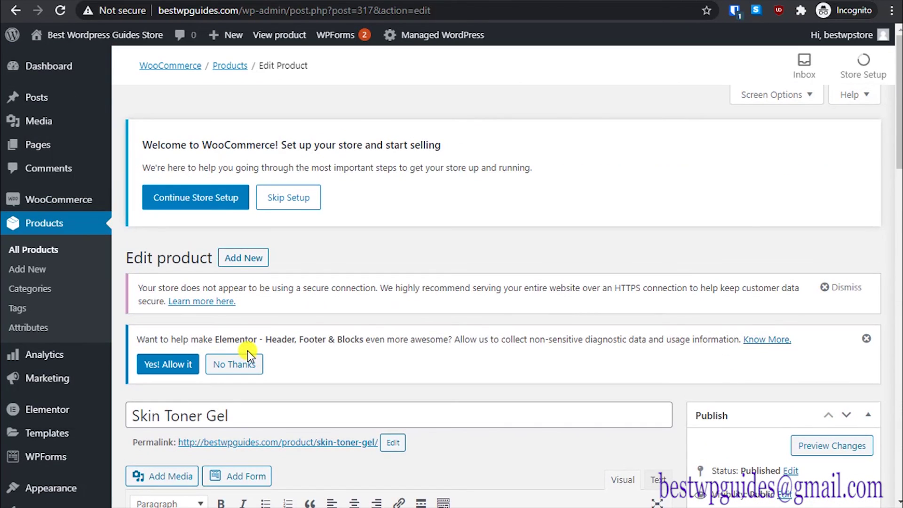
Step: Open the Dashboard home and look through its widgets, from WPForms and Elementor Overview down to WooCommerce Status
mouse_move(54, 70)
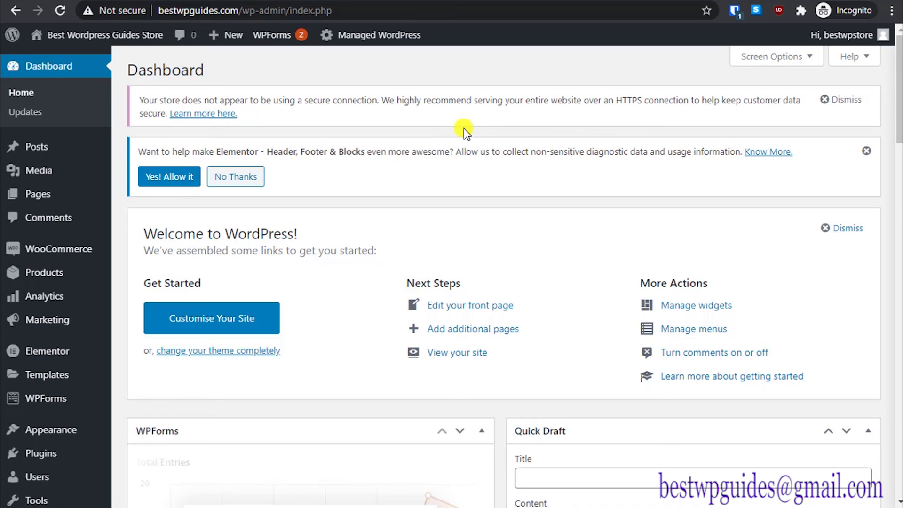
scroll(359, 202, "down", 3)
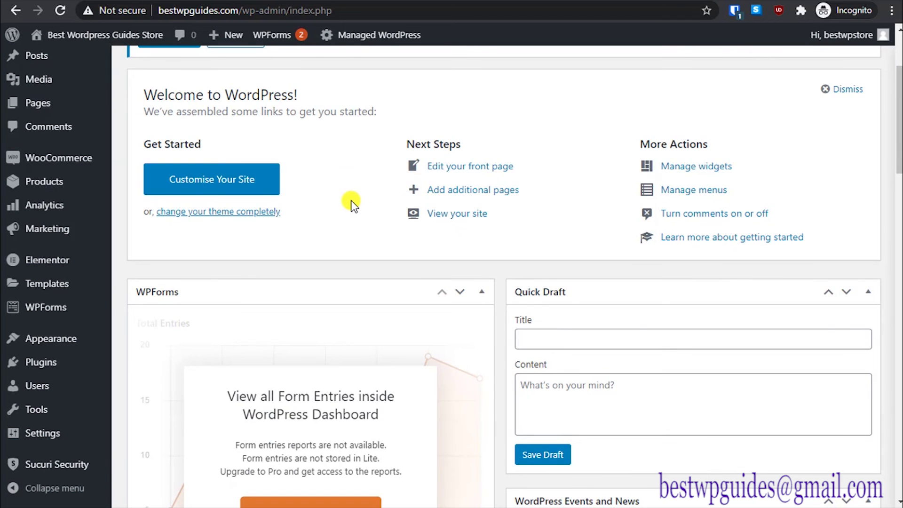
scroll(349, 199, "down", 10)
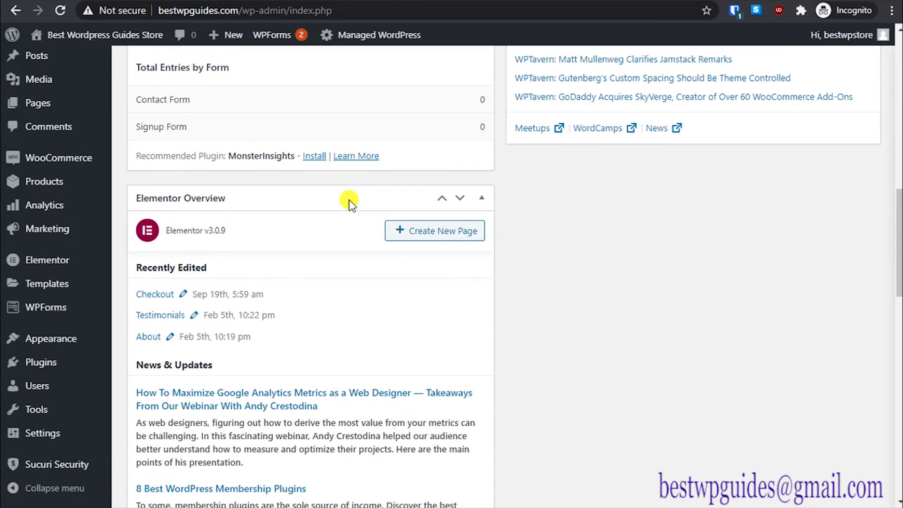
scroll(349, 199, "down", 3)
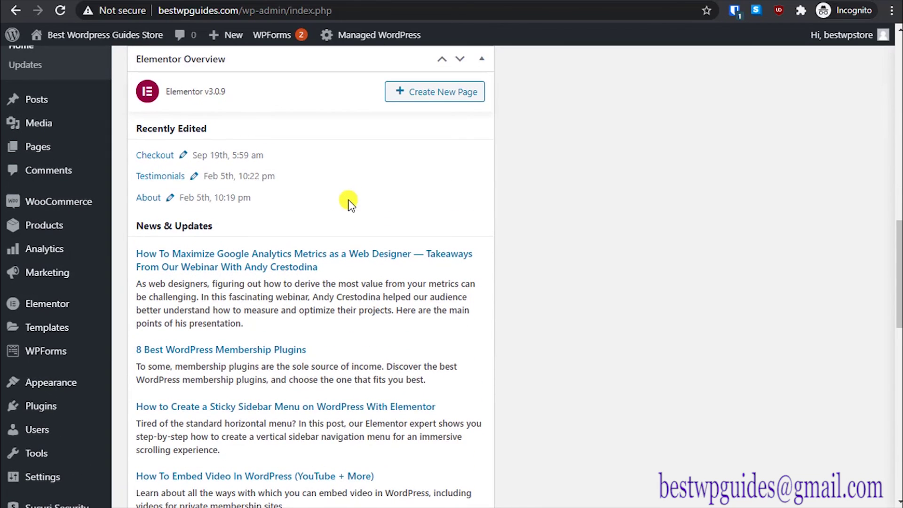
scroll(348, 202, "down", 5)
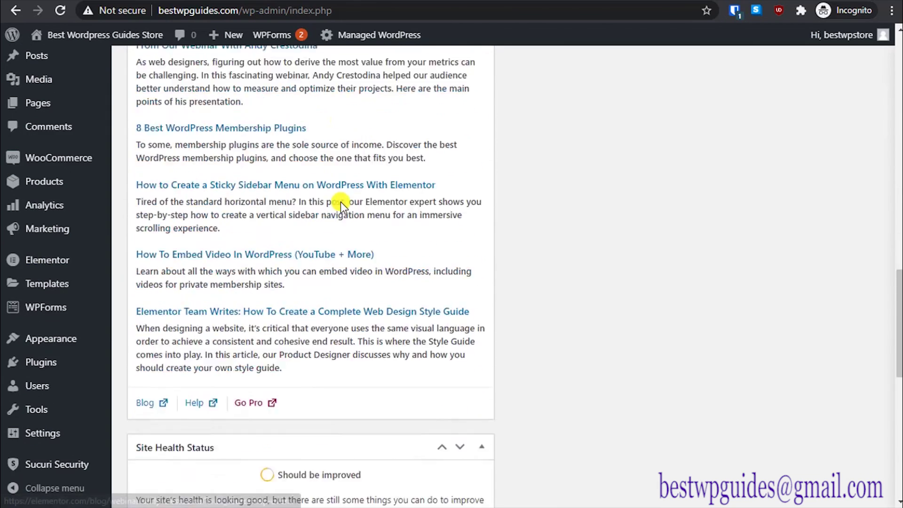
scroll(341, 202, "down", 11)
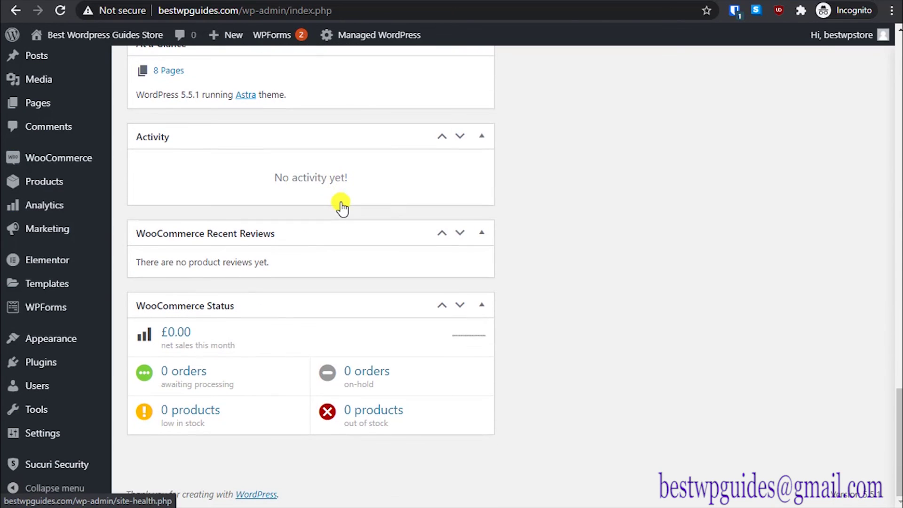
scroll(340, 203, "up", 16)
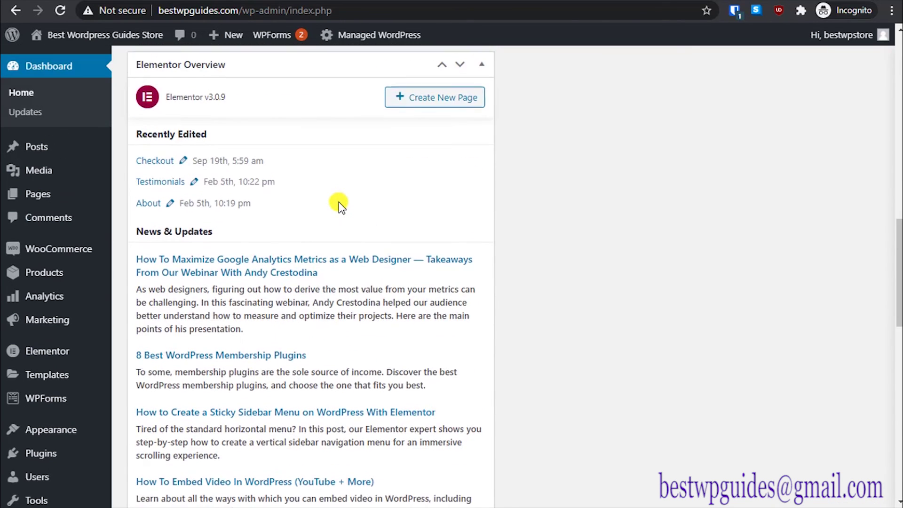
scroll(339, 202, "up", 11)
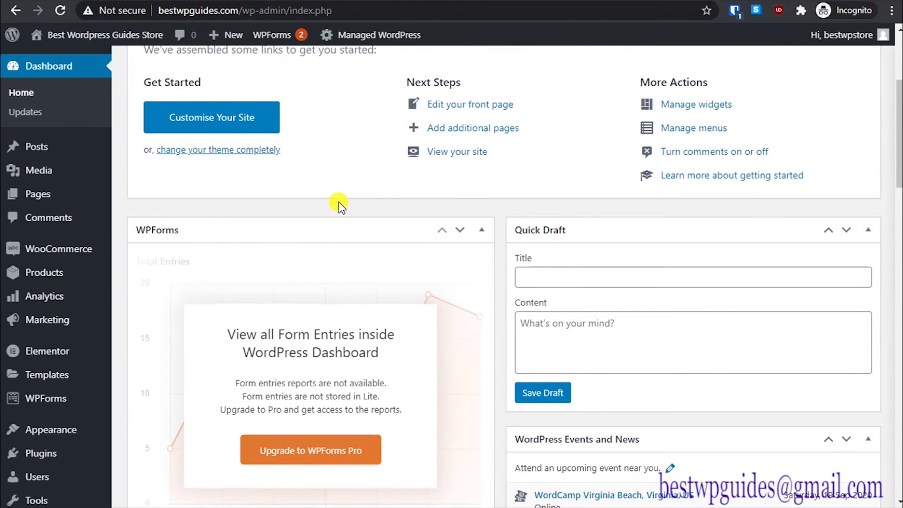